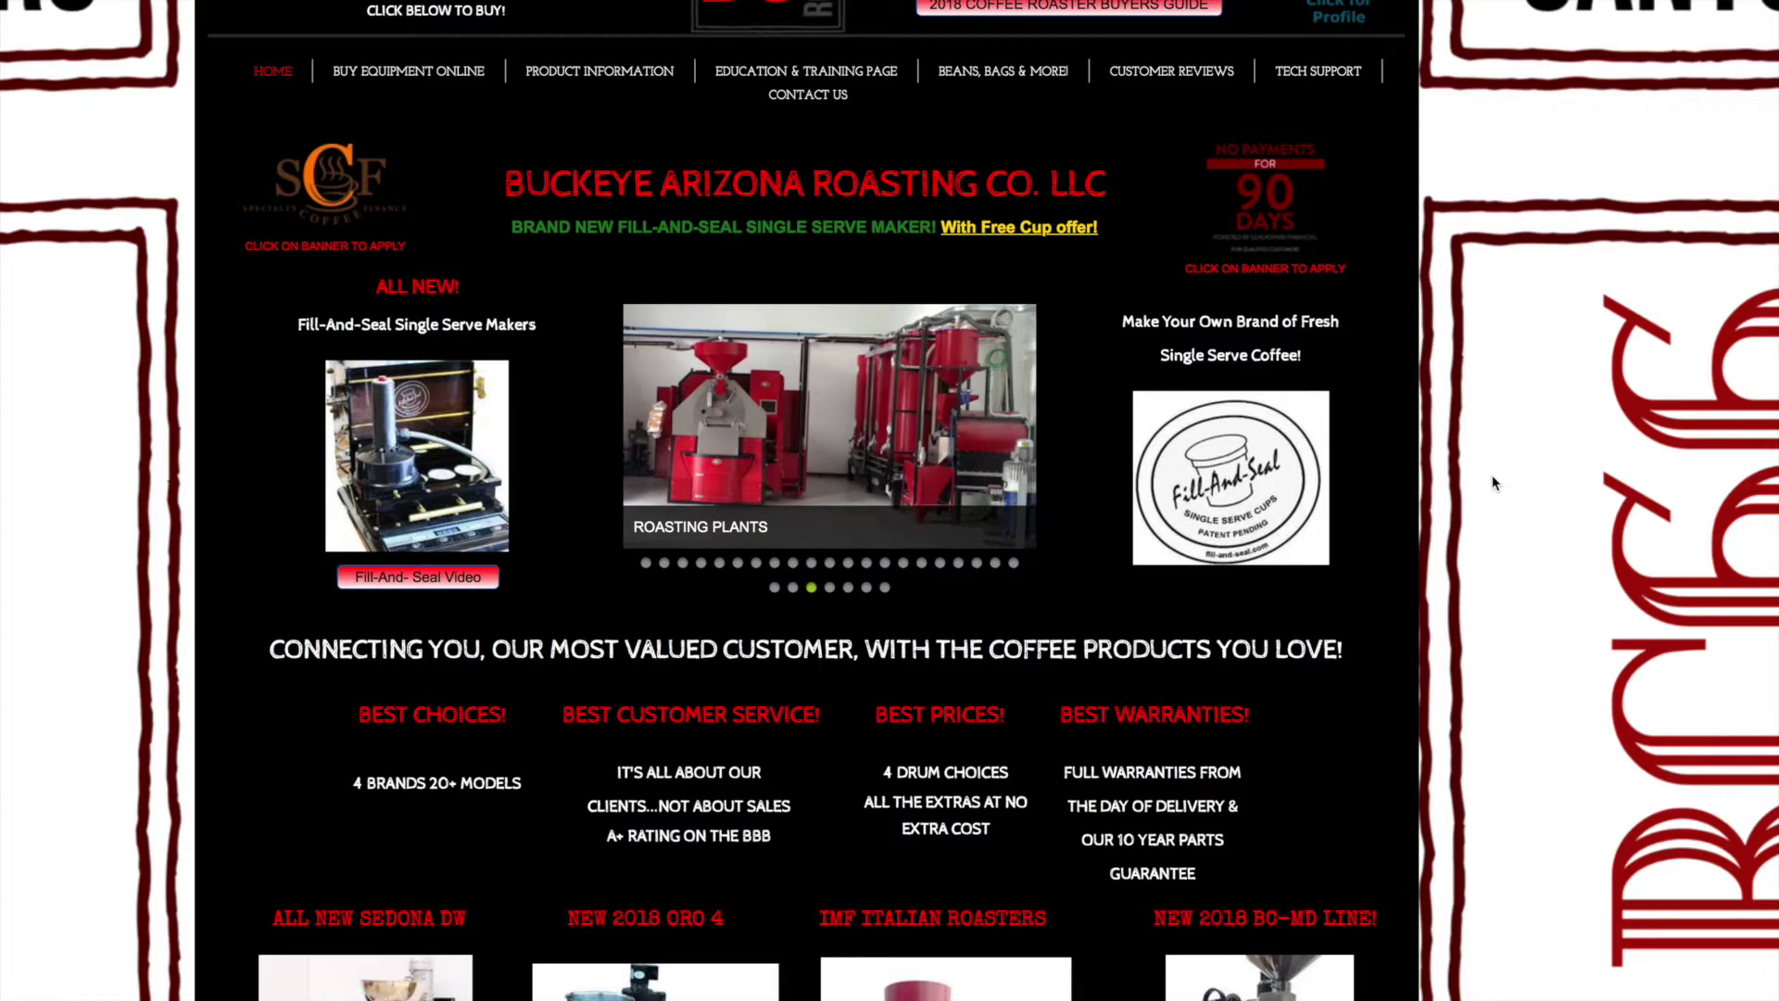
# Step: Open the coffee roasting site's Tech Support page and go down to its tech resources
pyautogui.click(1299, 77)
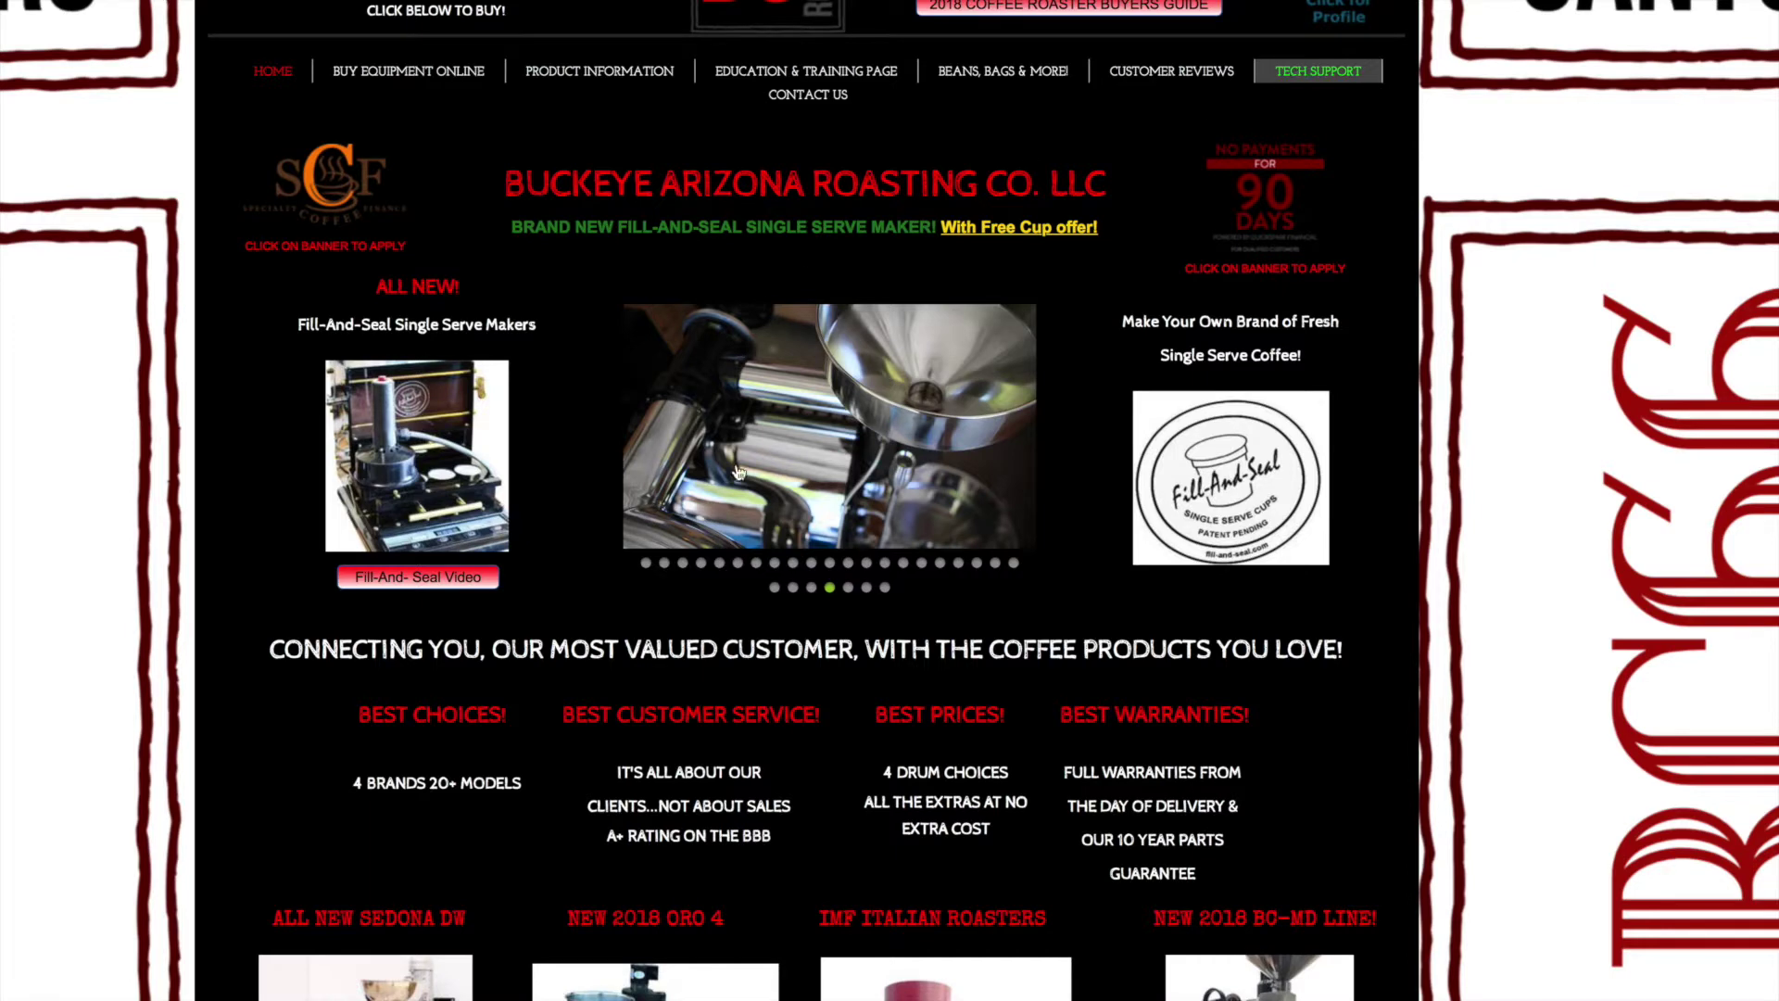
pyautogui.scroll(-6, 629, 623)
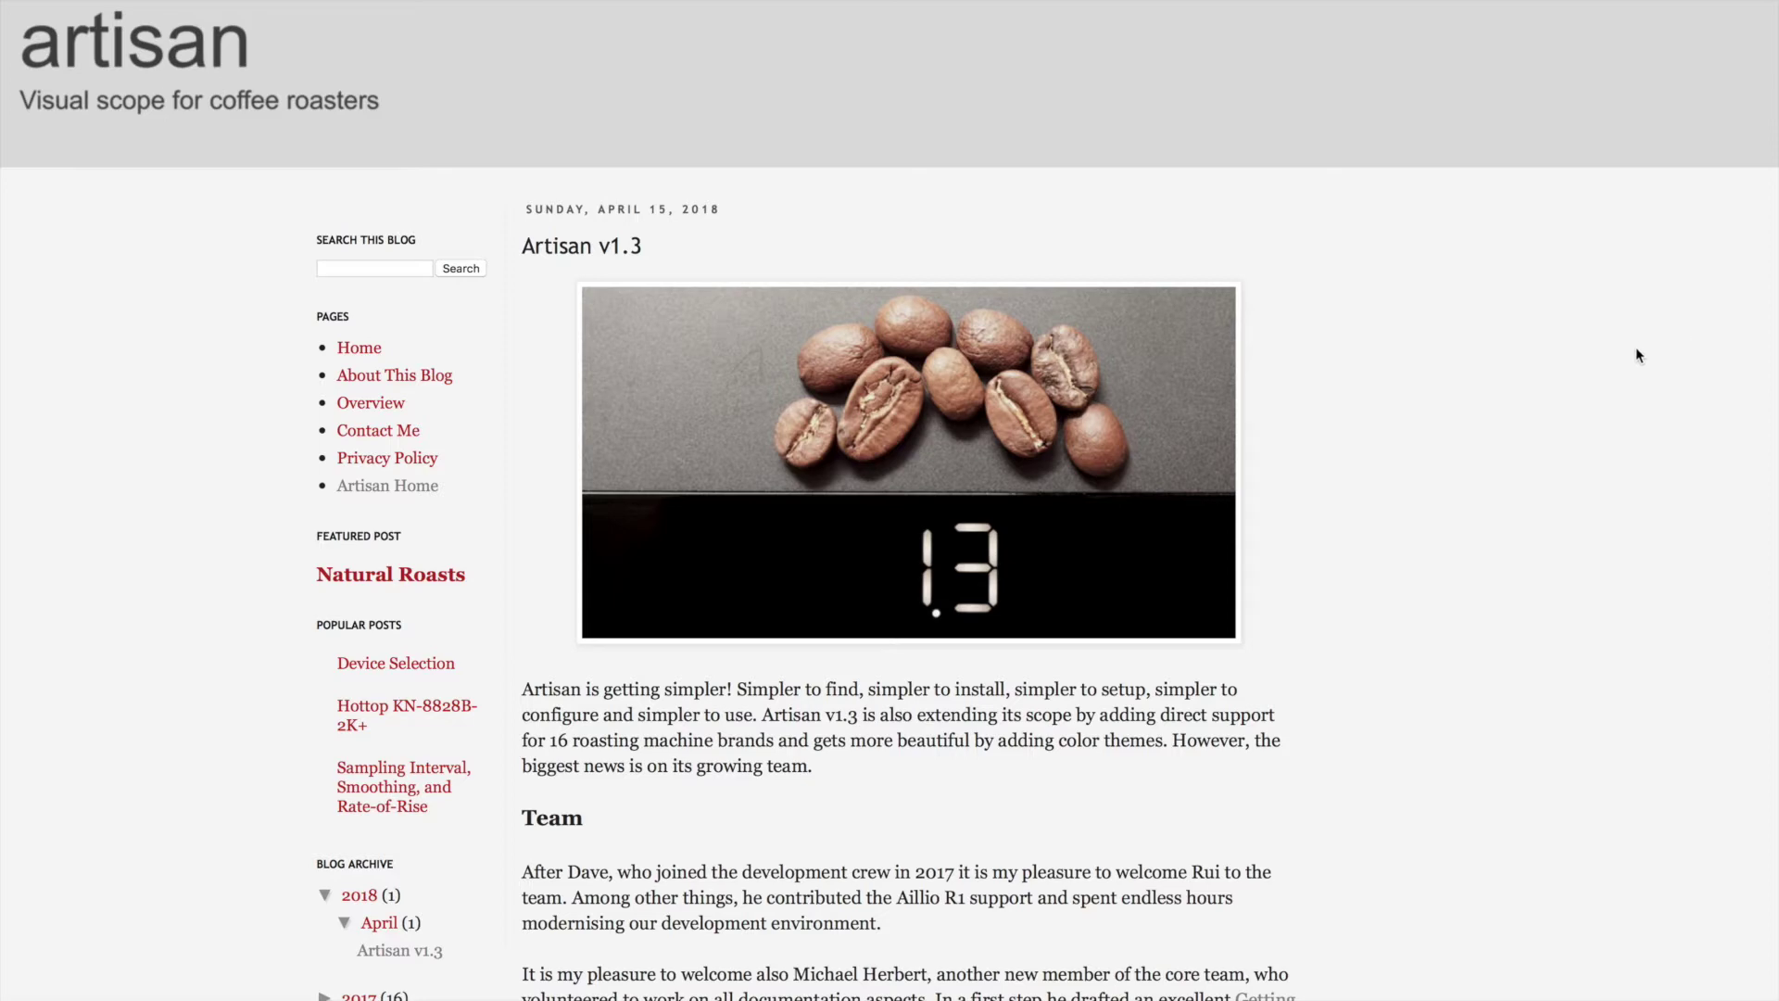
# Step: Read through the Artisan v1.3 blog post, including the Team, Thank You, New Home, Colors and Themes, and Reworked Dialogs sections
pyautogui.scroll(-6, 1637, 355)
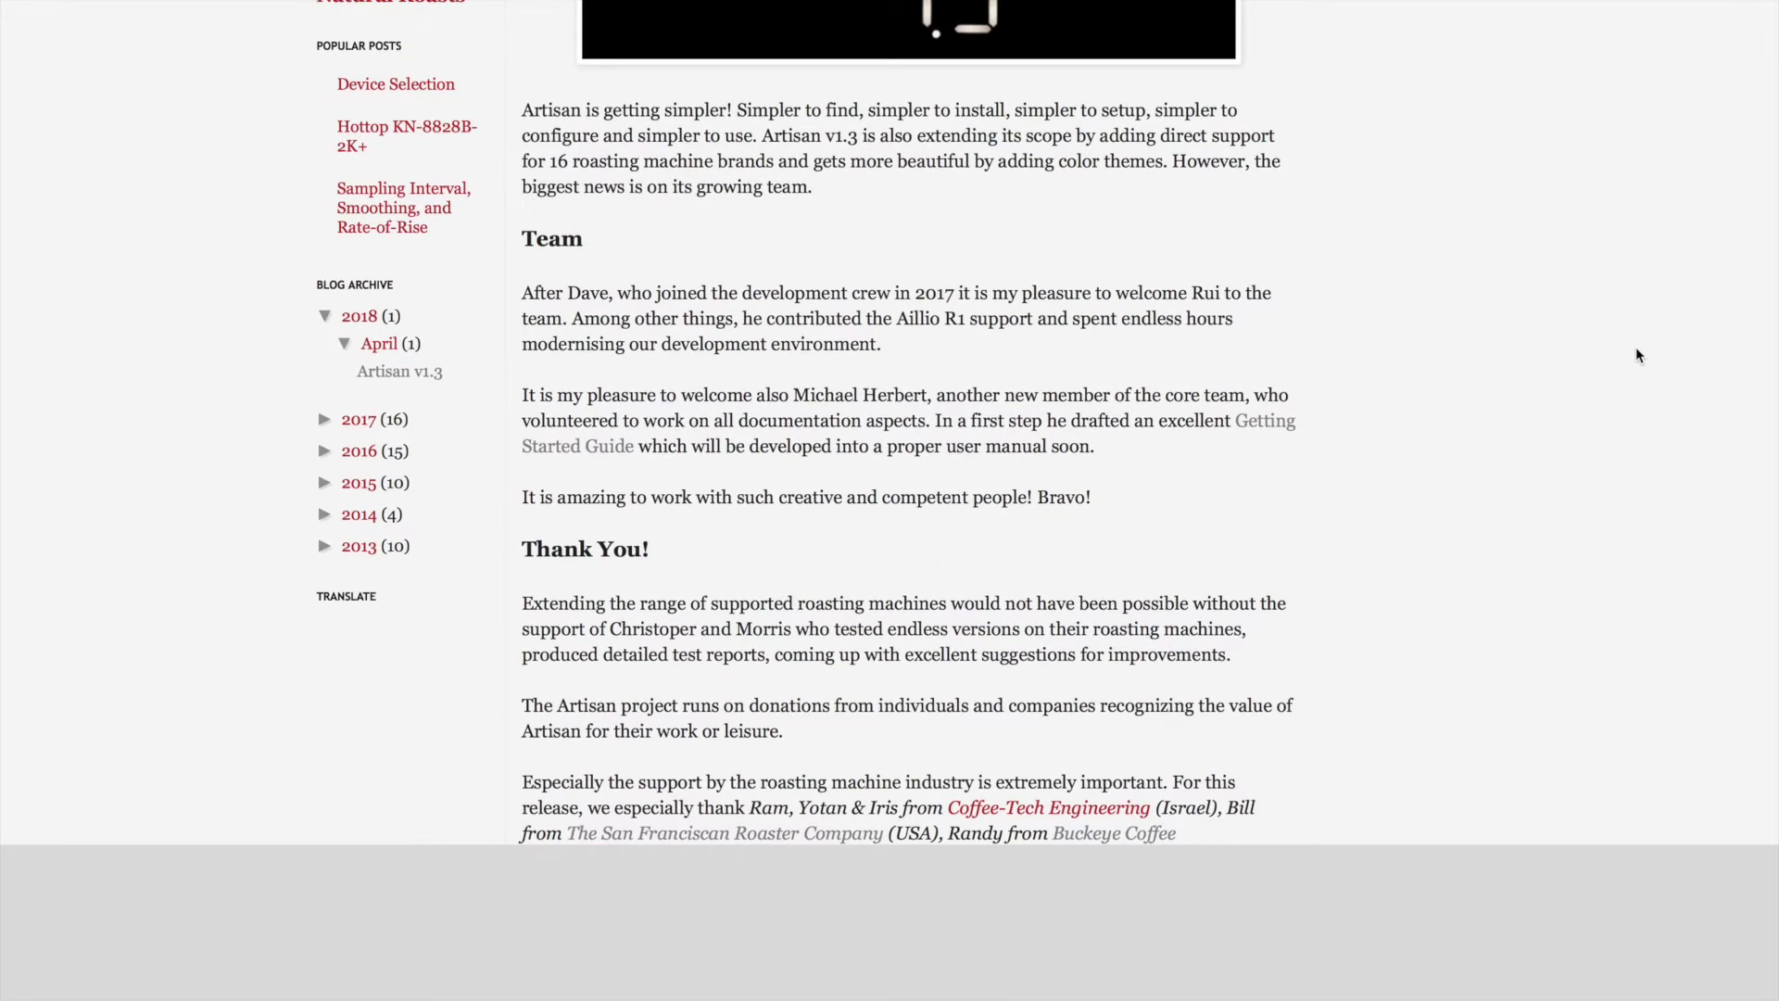
pyautogui.scroll(-2, 1637, 355)
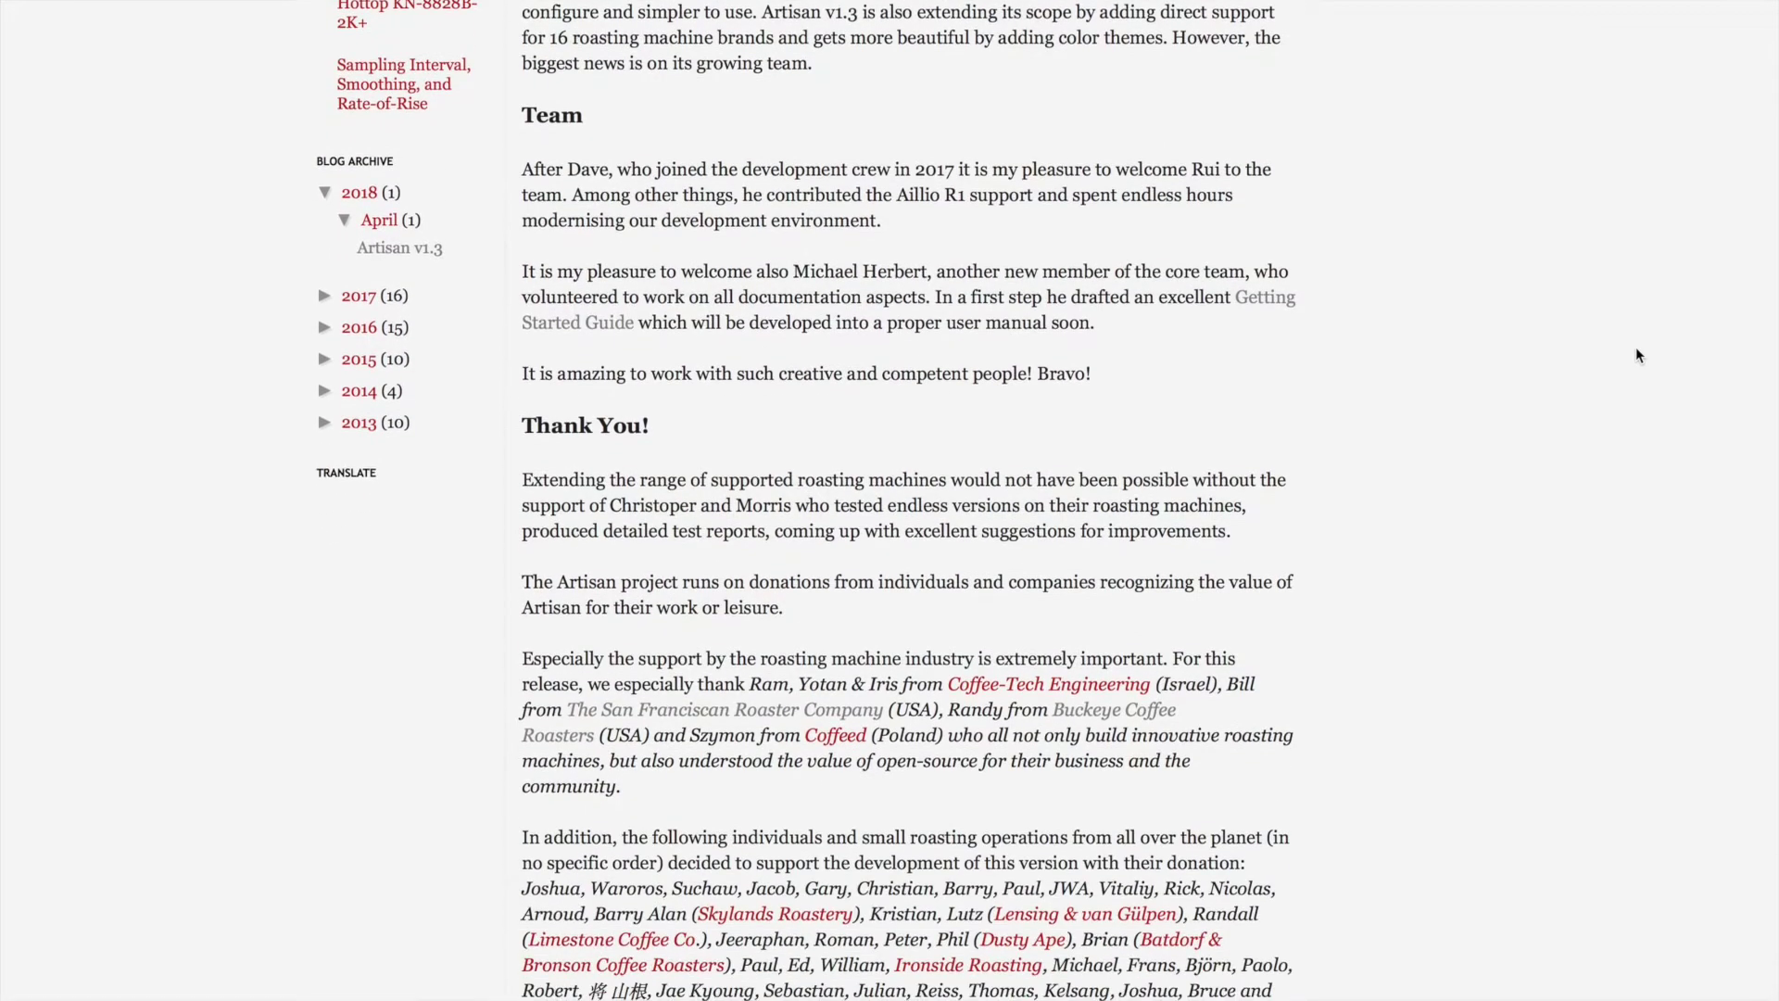
pyautogui.scroll(-8, 1637, 355)
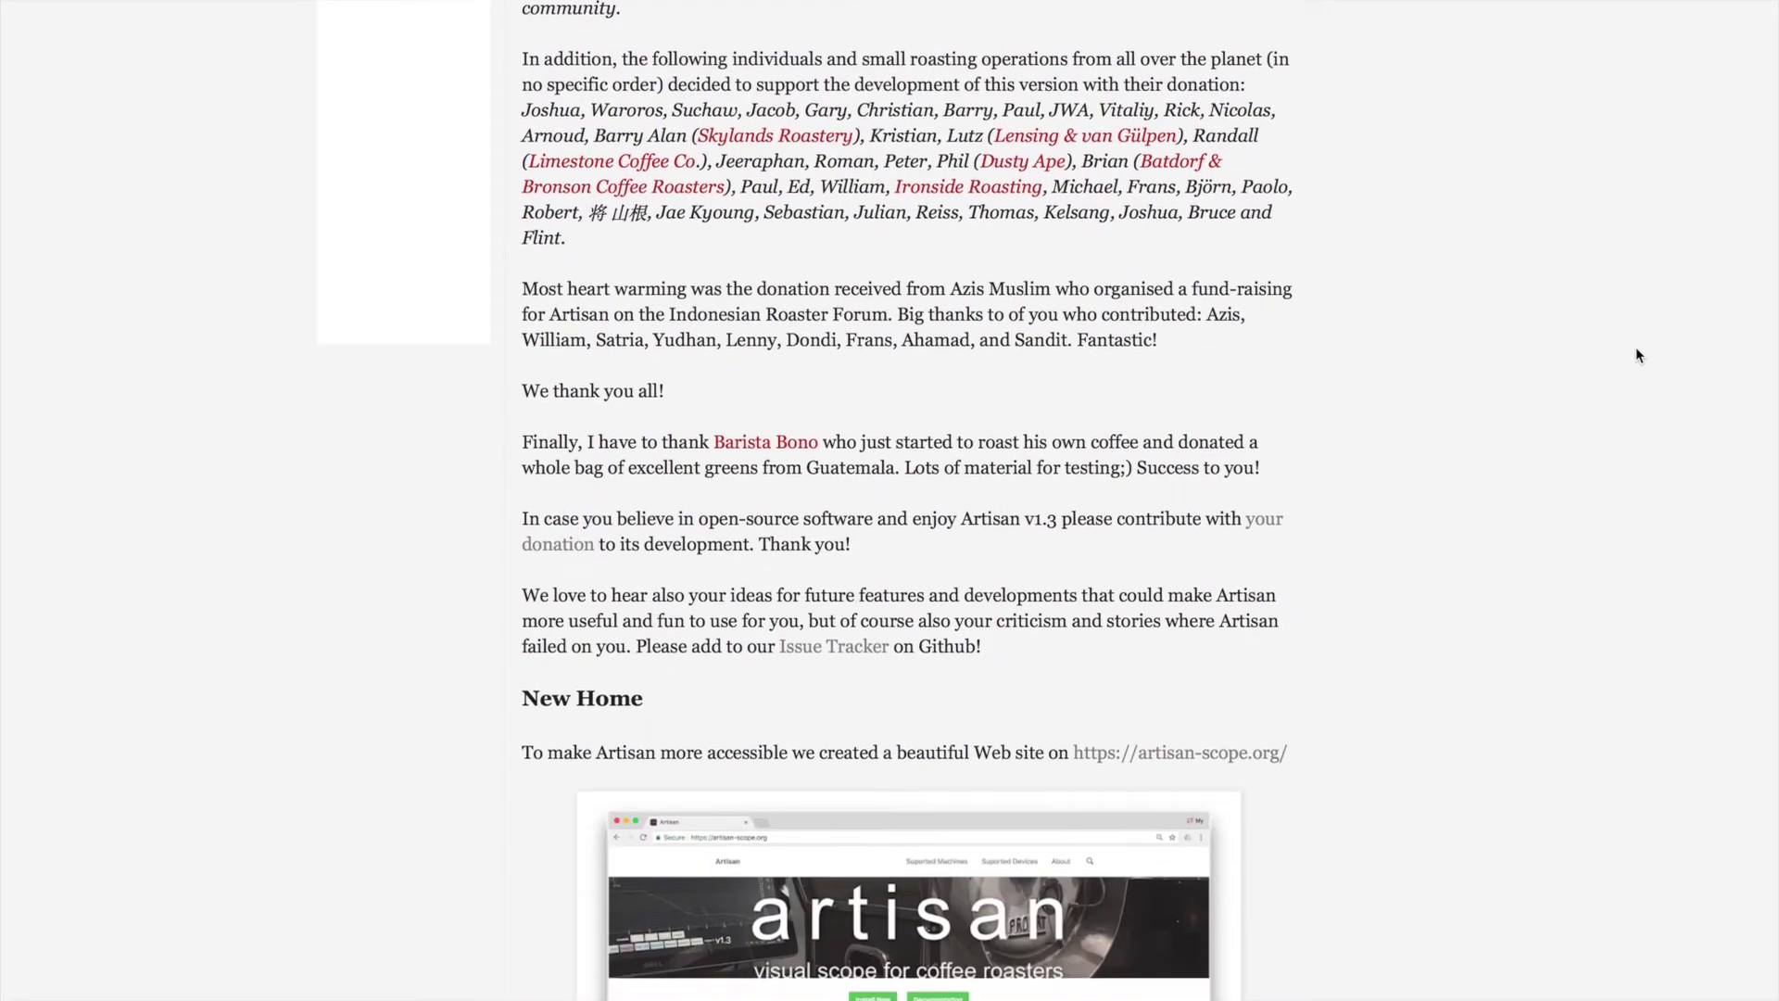
pyautogui.scroll(-10, 1637, 355)
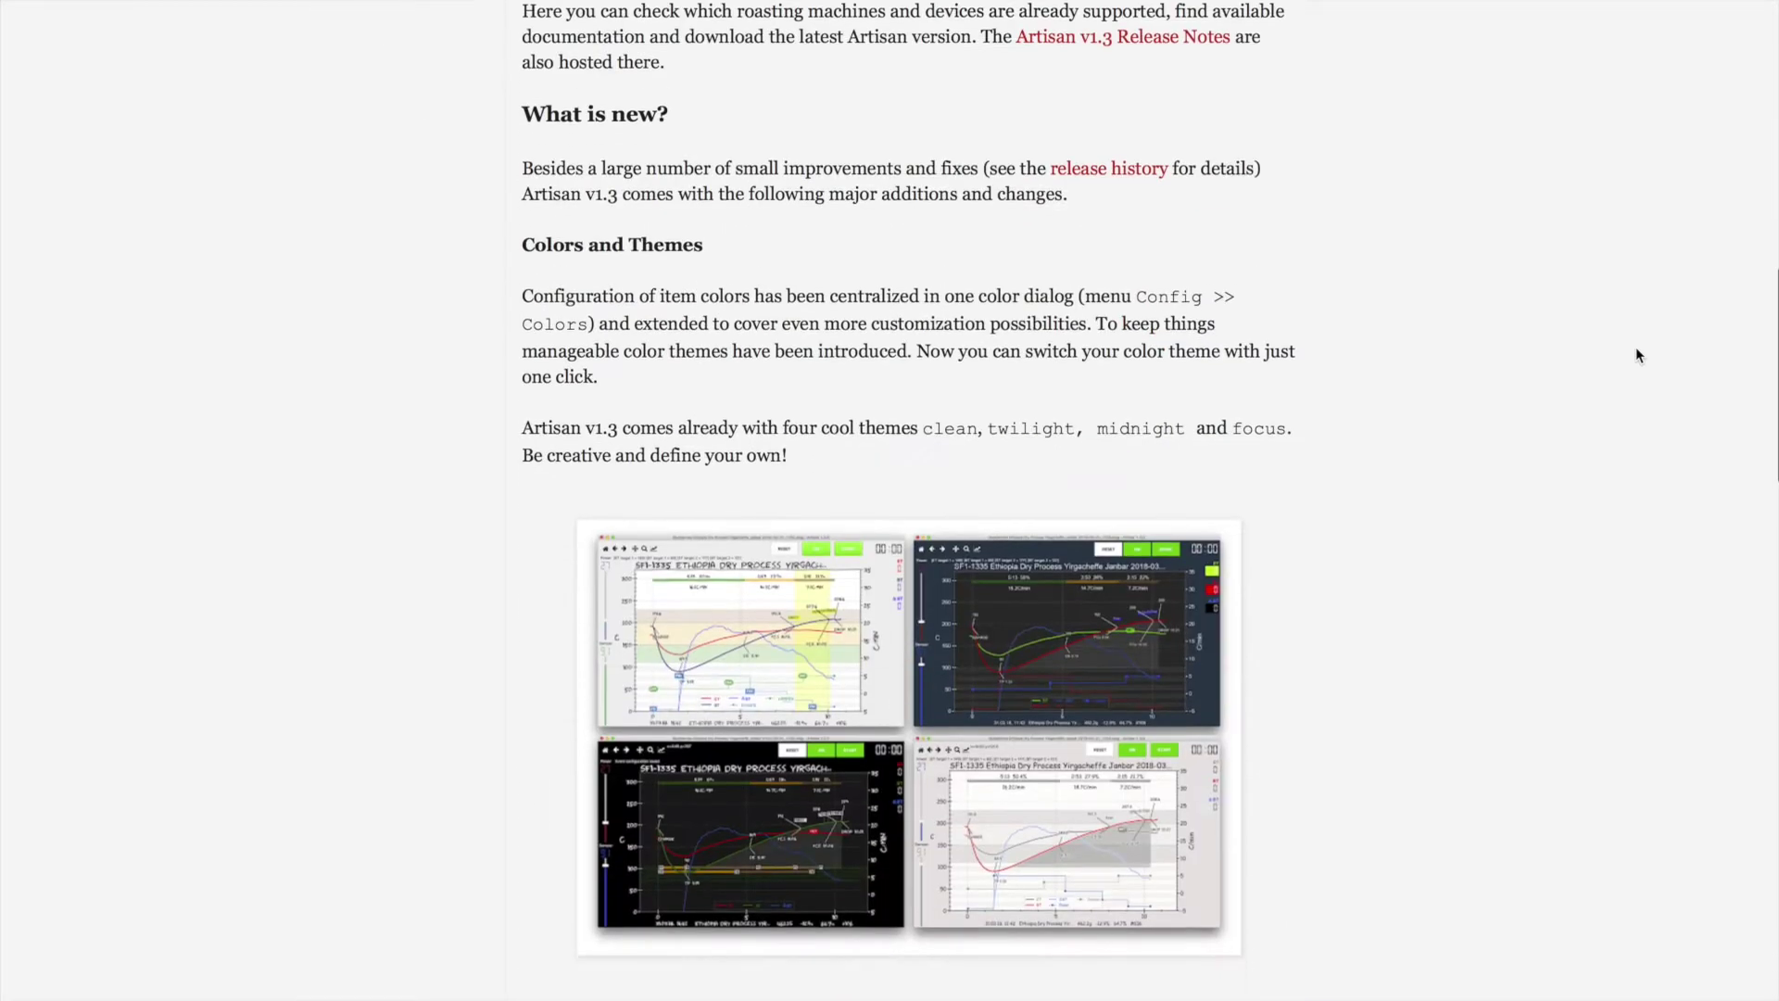
pyautogui.scroll(-1, 1636, 355)
pyautogui.scroll(-2, 1691, 352)
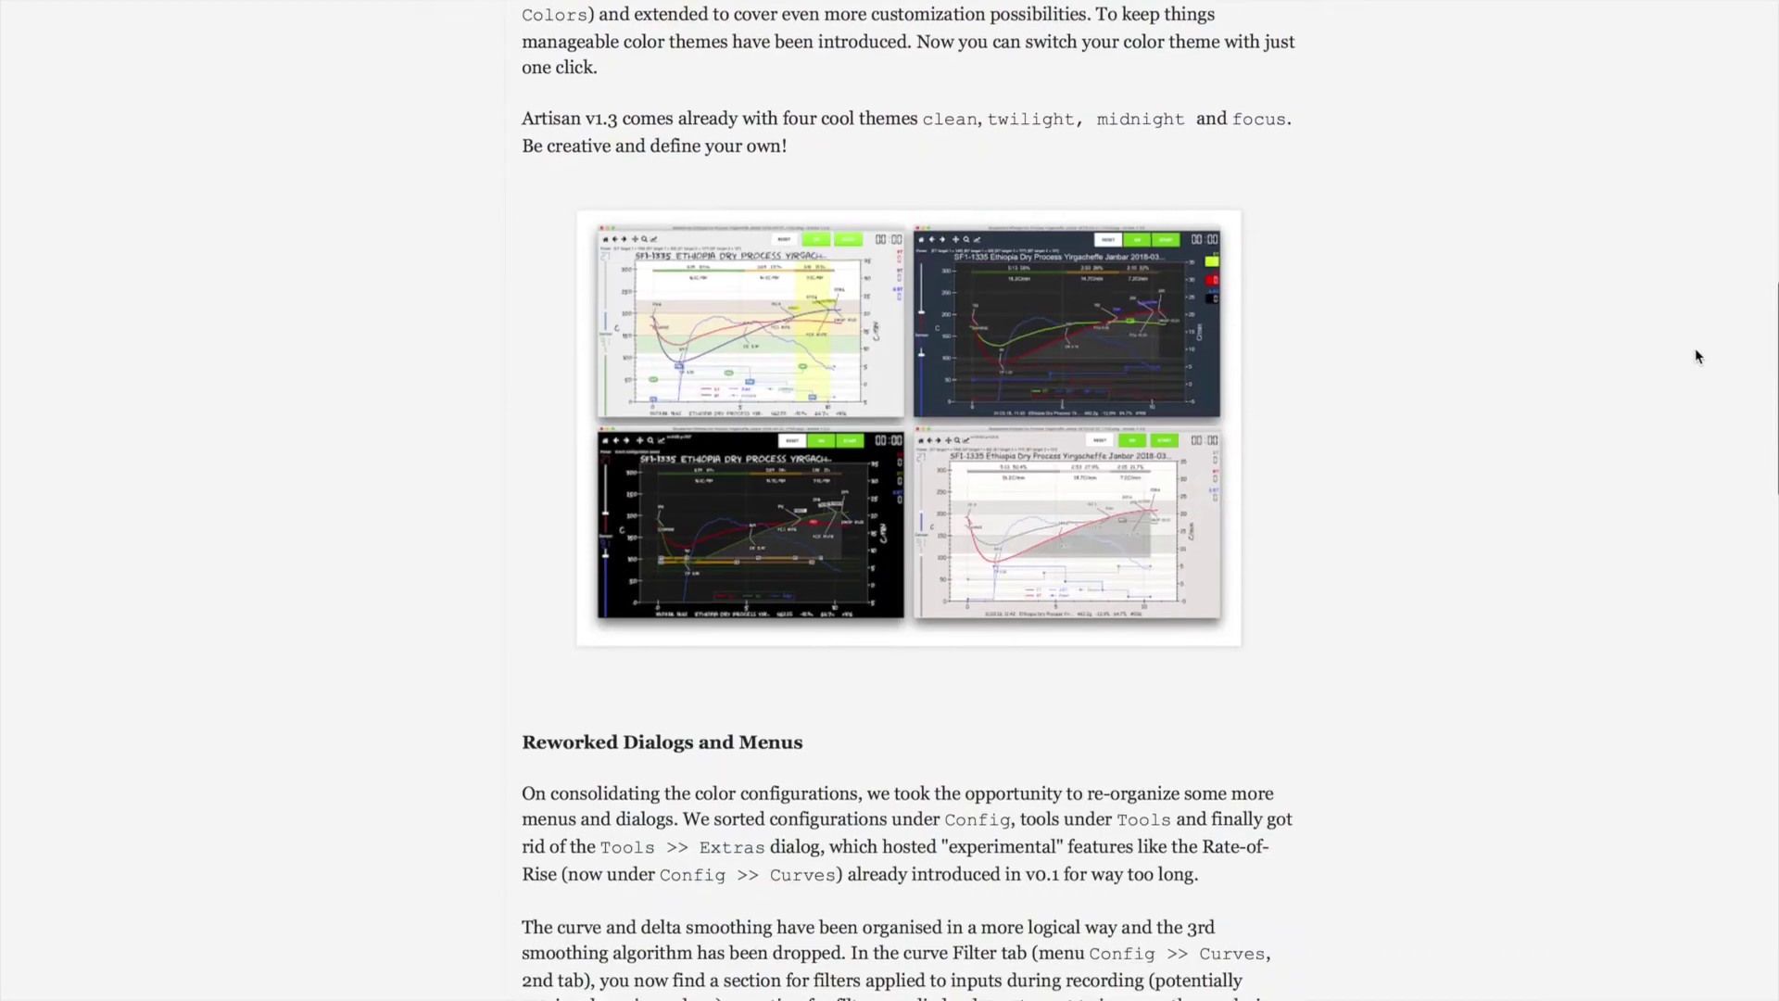
pyautogui.scroll(14, 1697, 356)
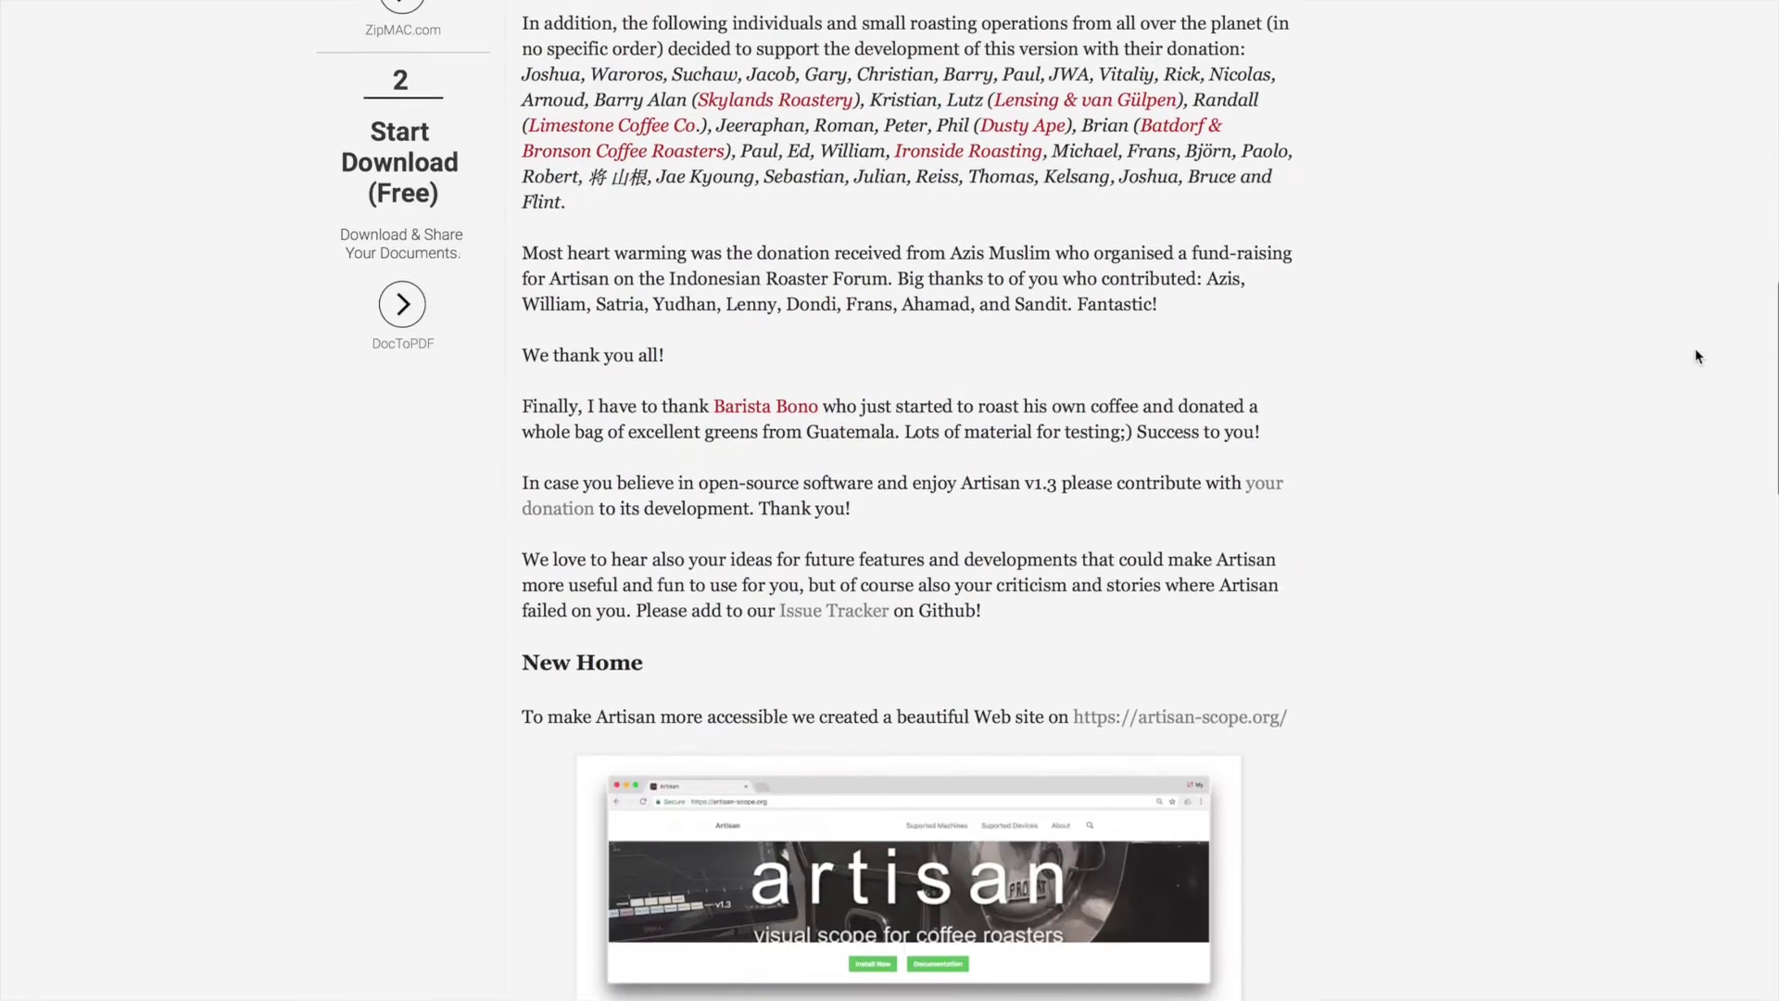
pyautogui.scroll(2, 1697, 356)
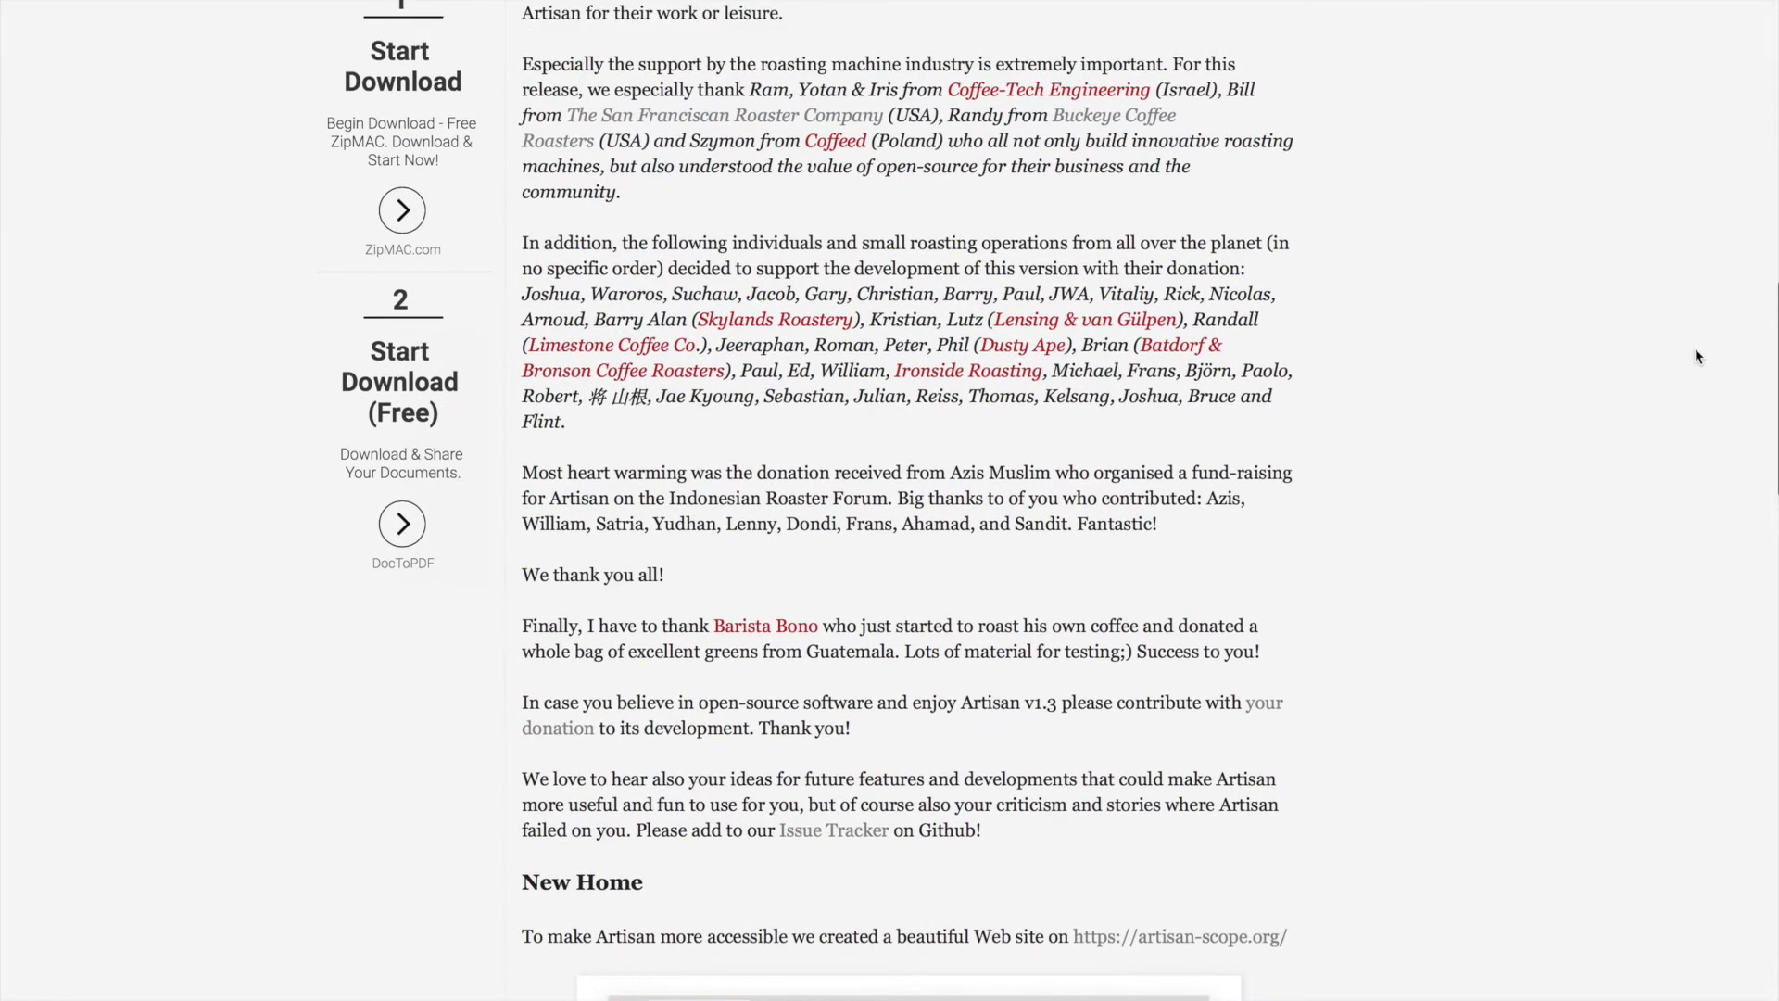
pyautogui.scroll(2, 1696, 352)
pyautogui.scroll(5, 1696, 352)
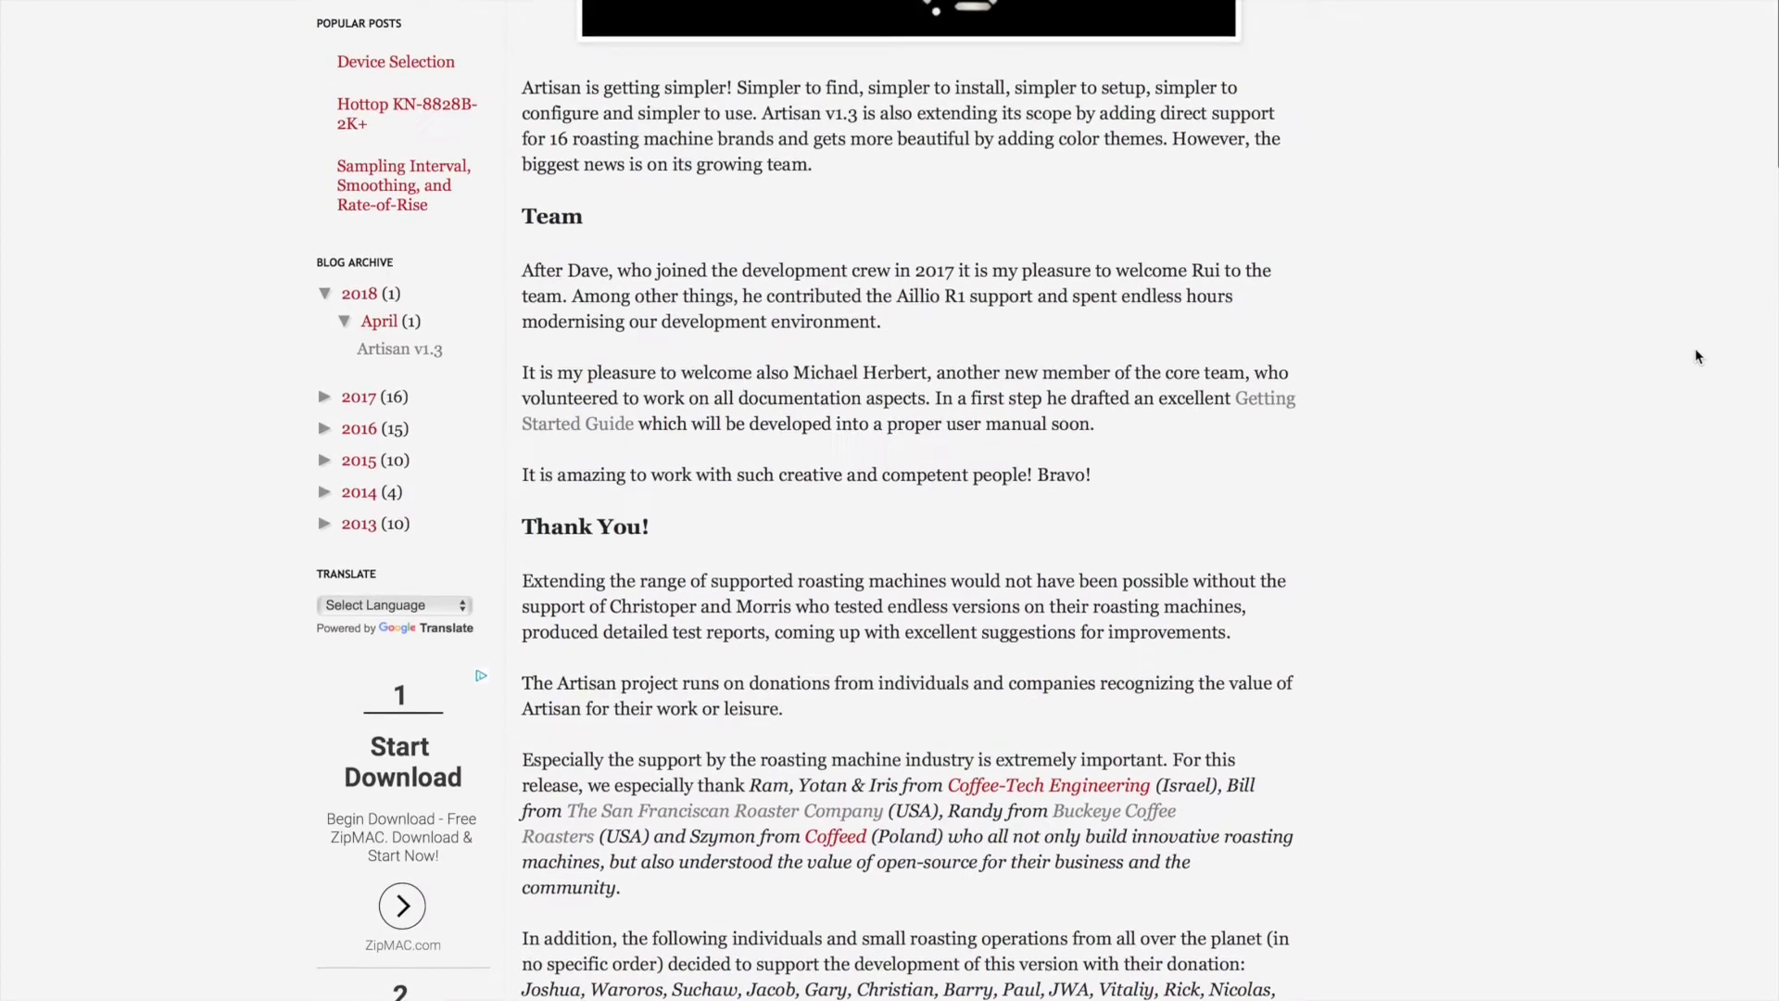
pyautogui.scroll(-2, 1649, 394)
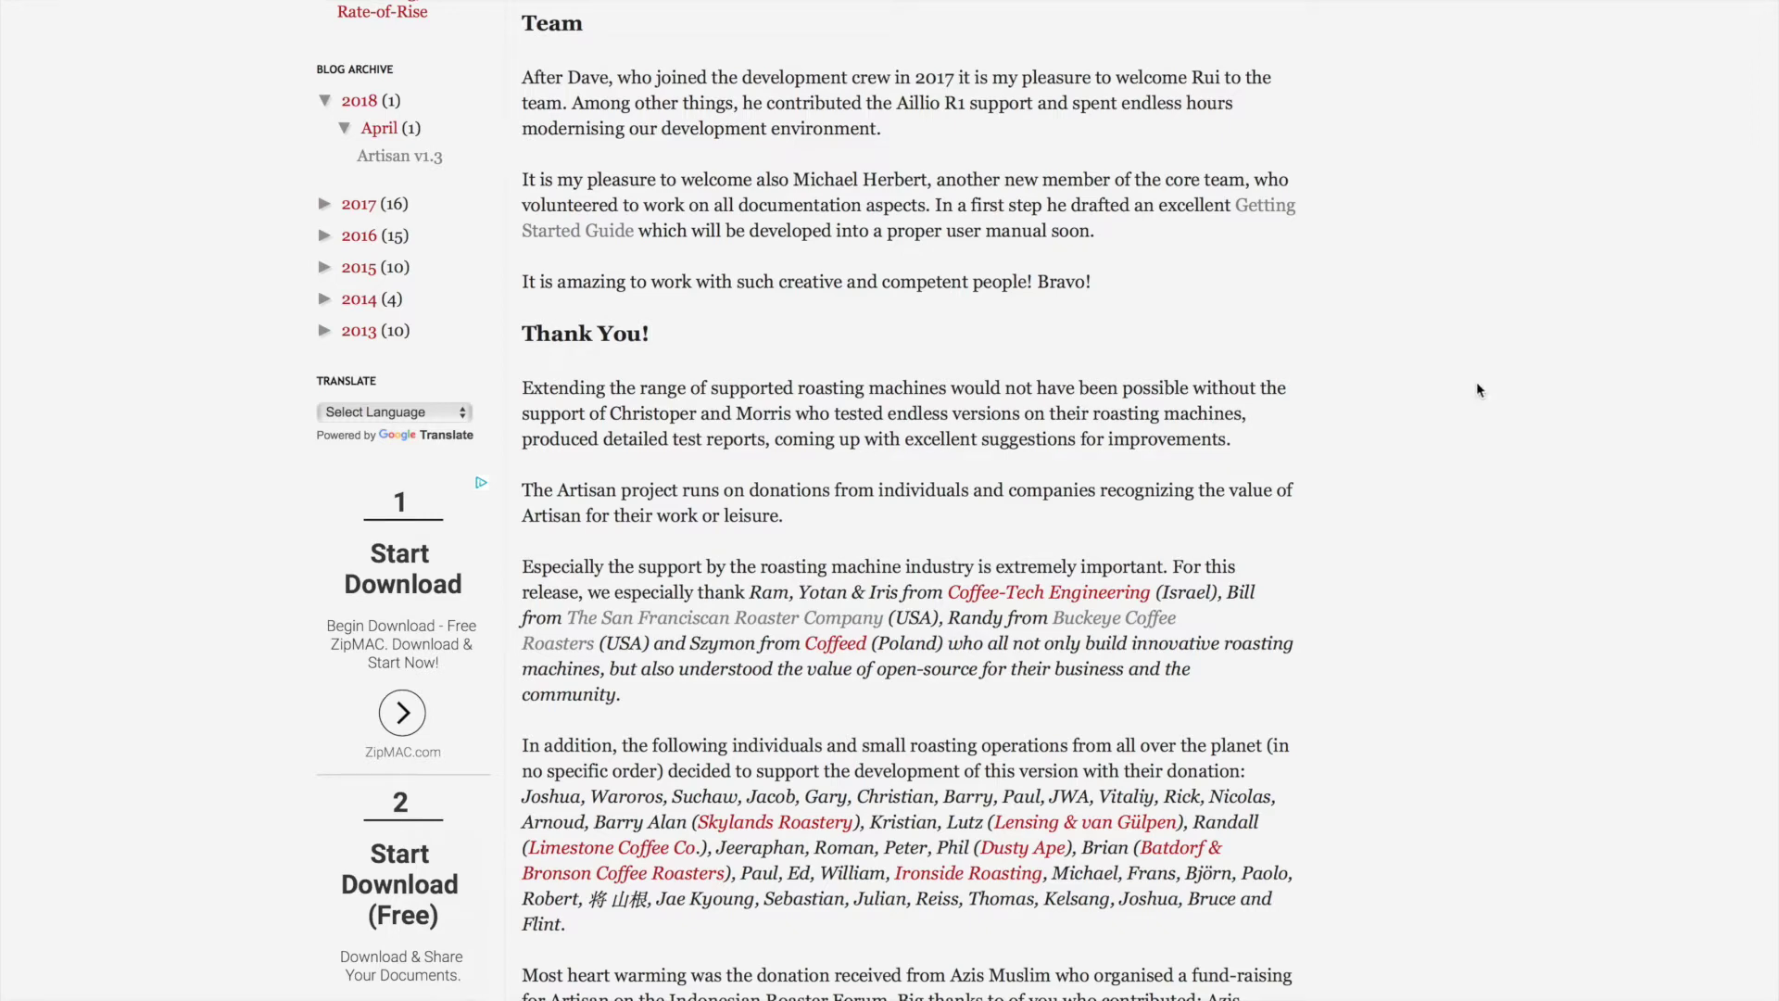
pyautogui.scroll(8, 1479, 389)
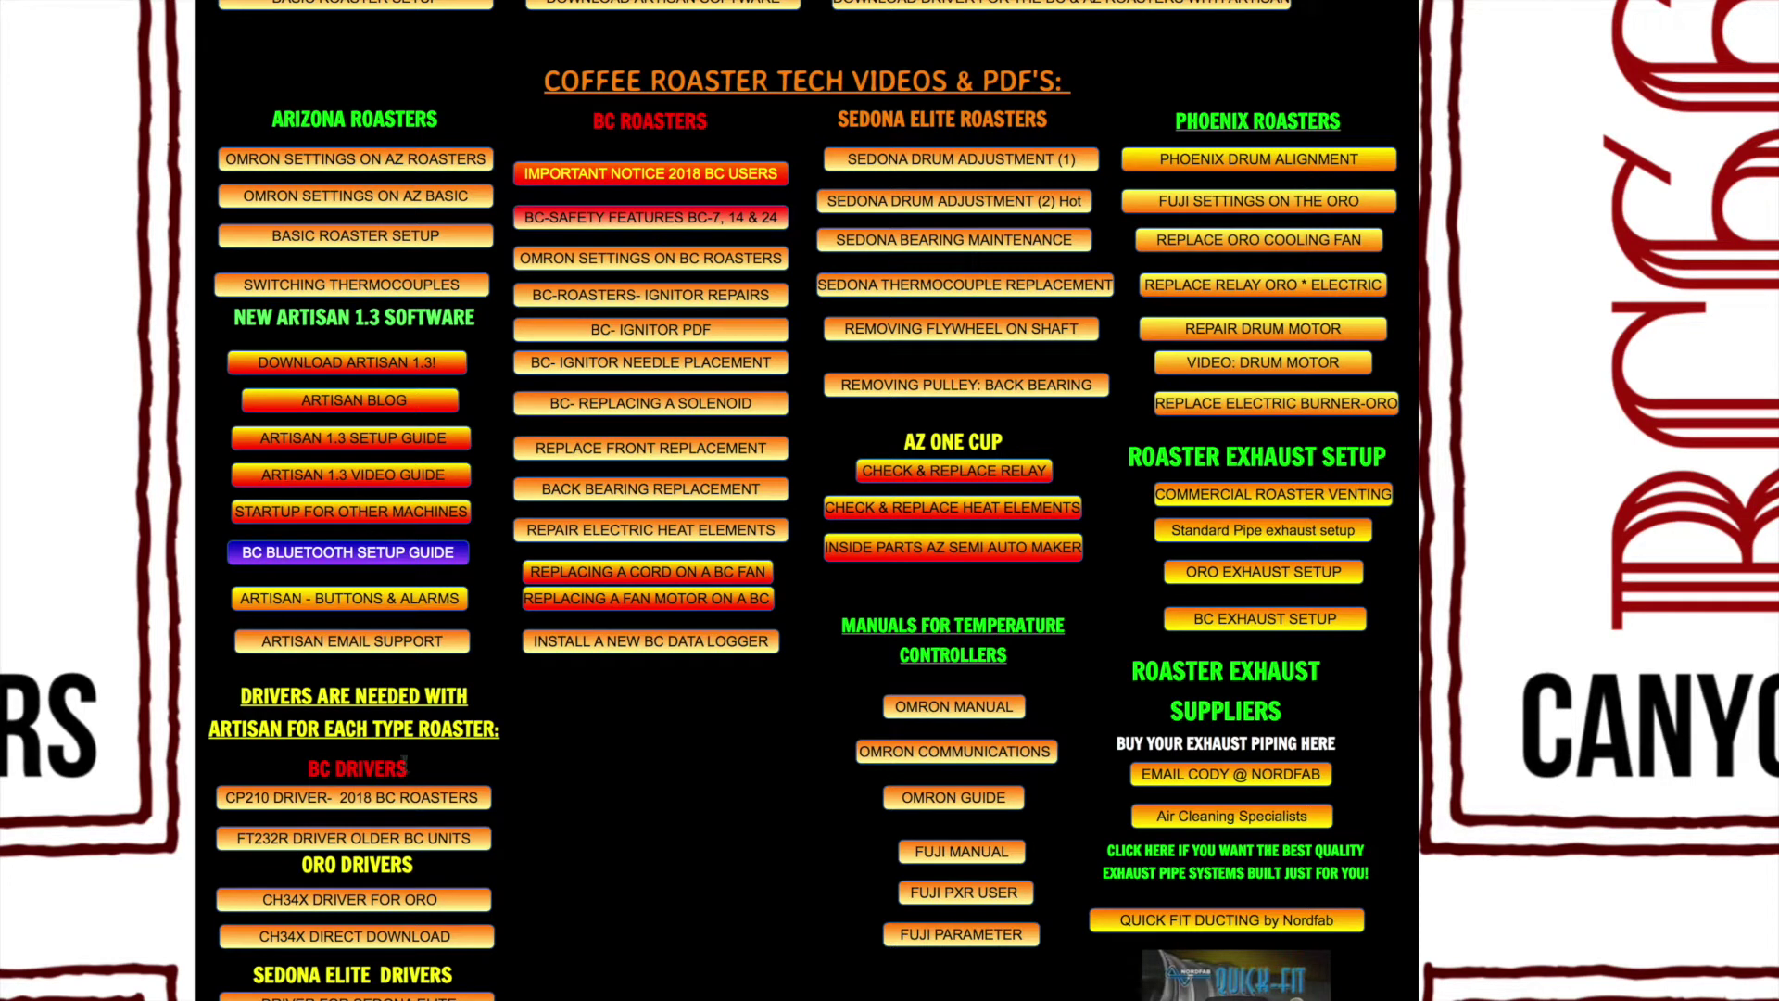
# Step: Return to the Artisan v1.3 blog post from the Tech Support page and skim its introduction and Team section
pyautogui.click(348, 367)
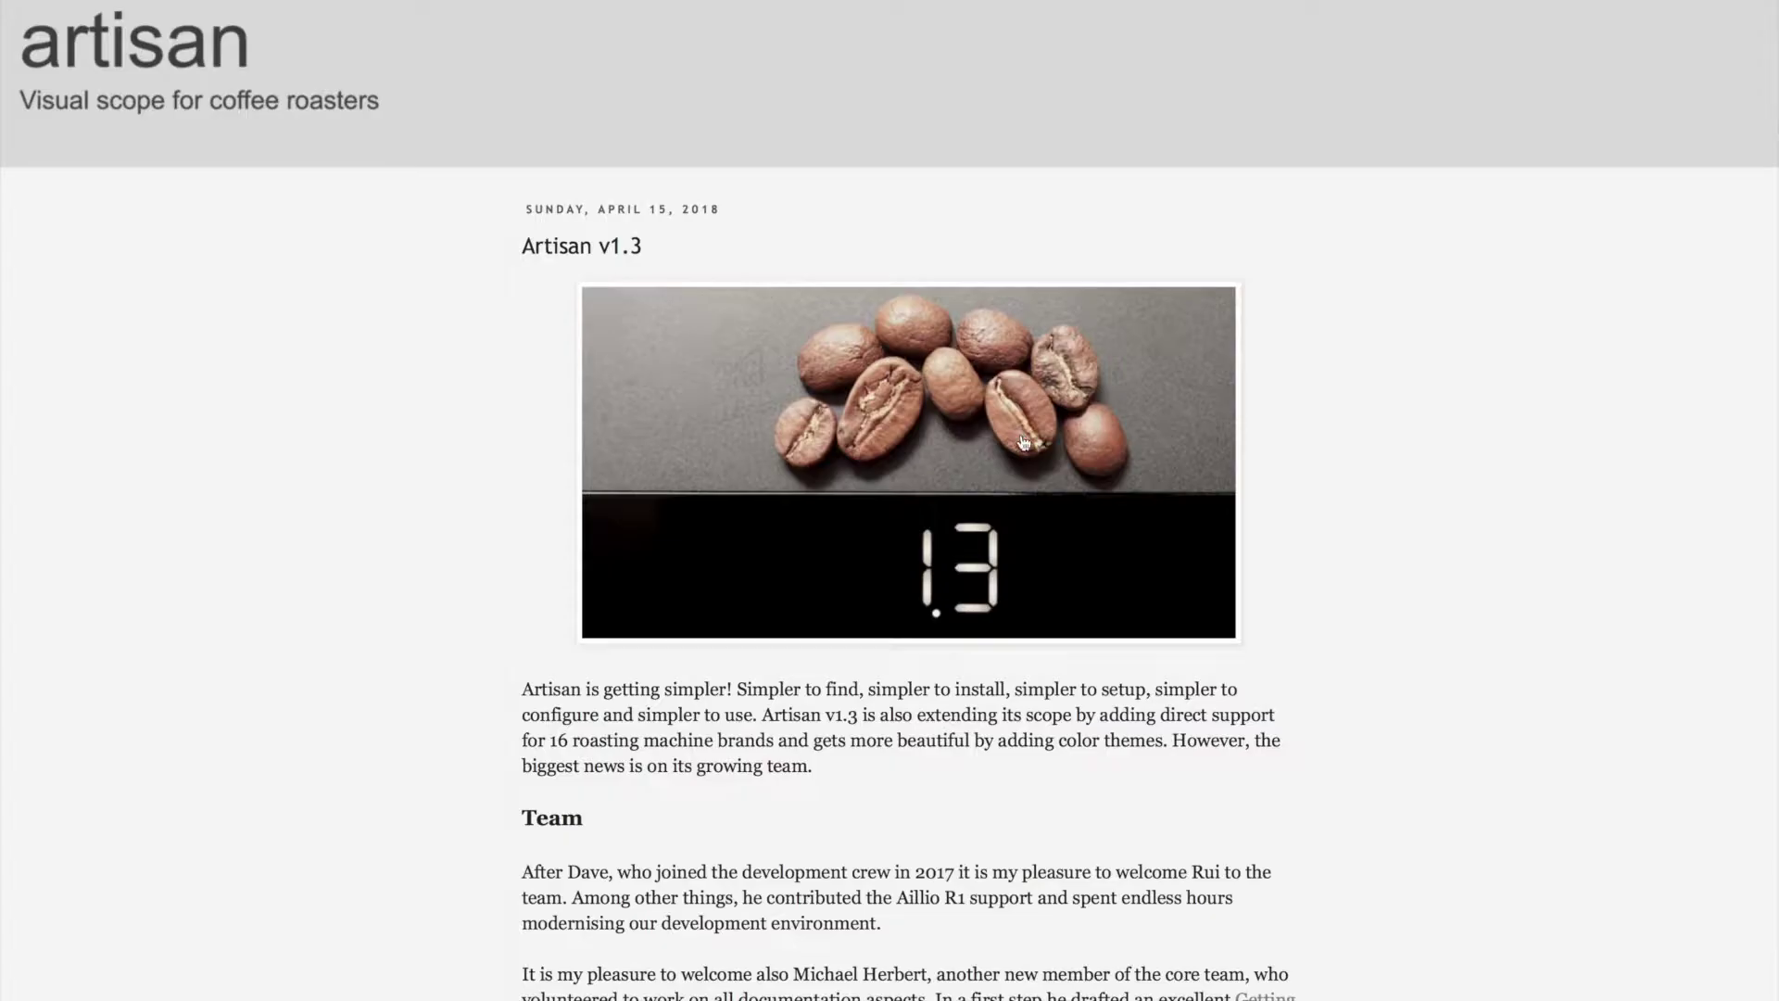
pyautogui.scroll(-6, 1533, 521)
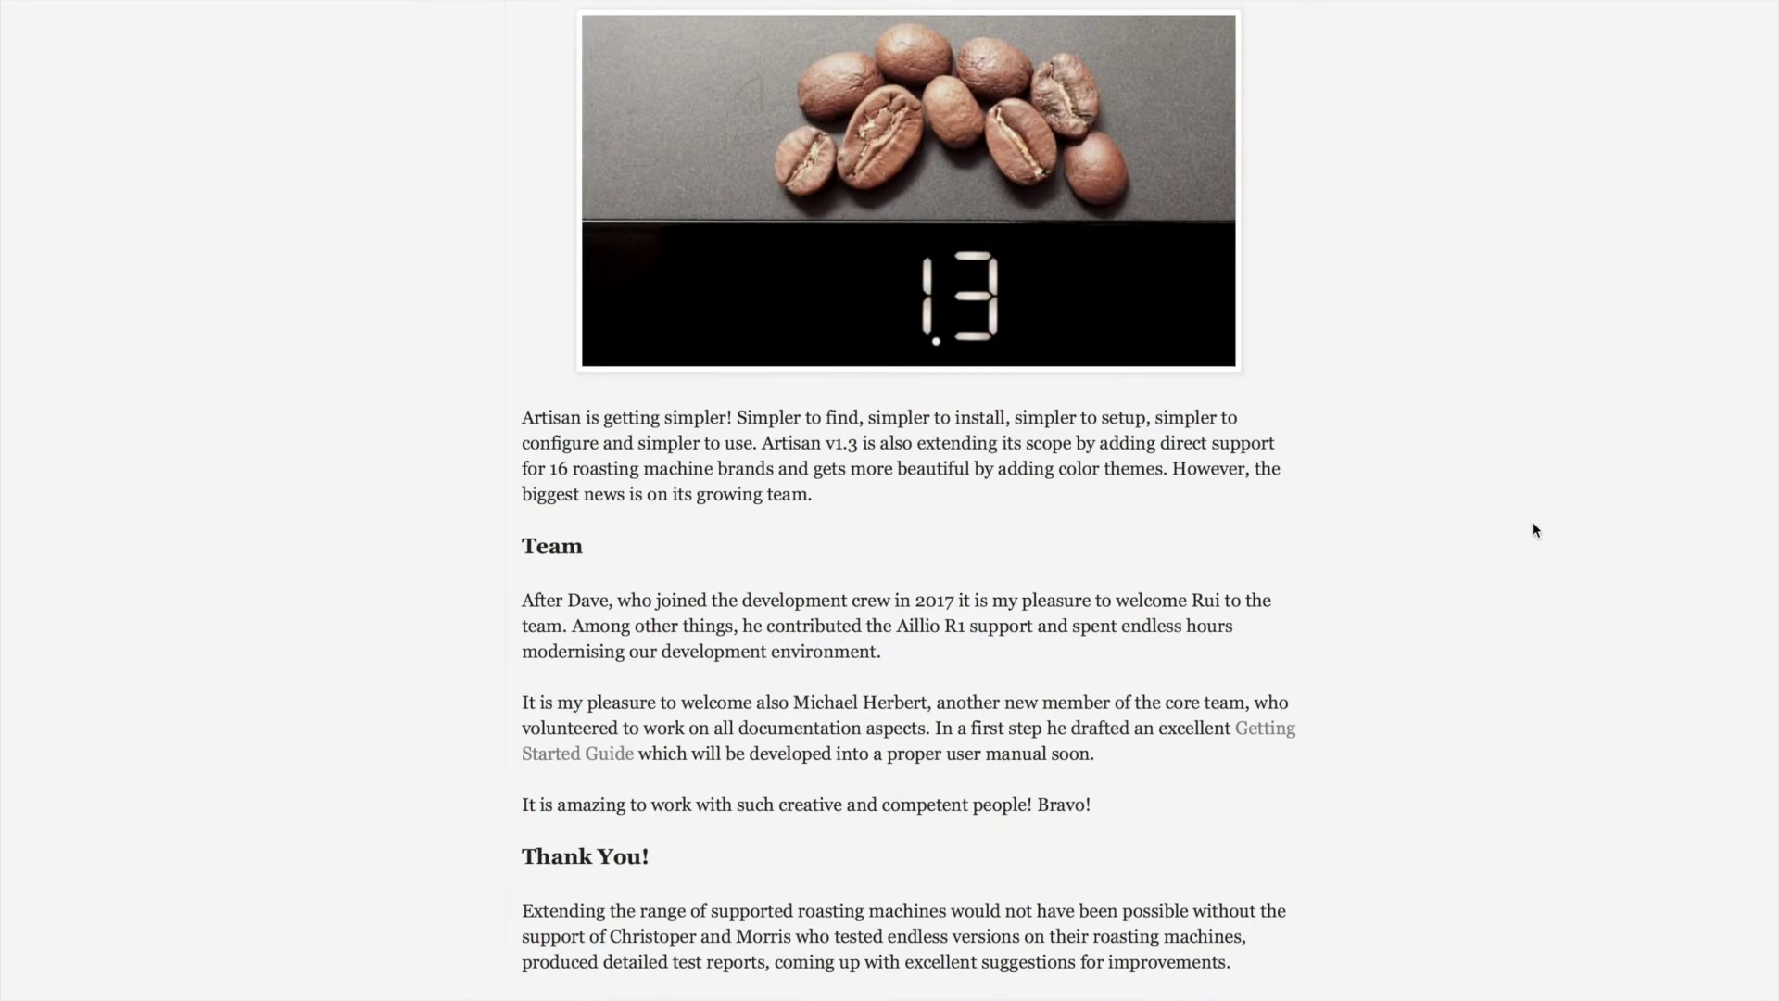
pyautogui.scroll(-2, 1533, 530)
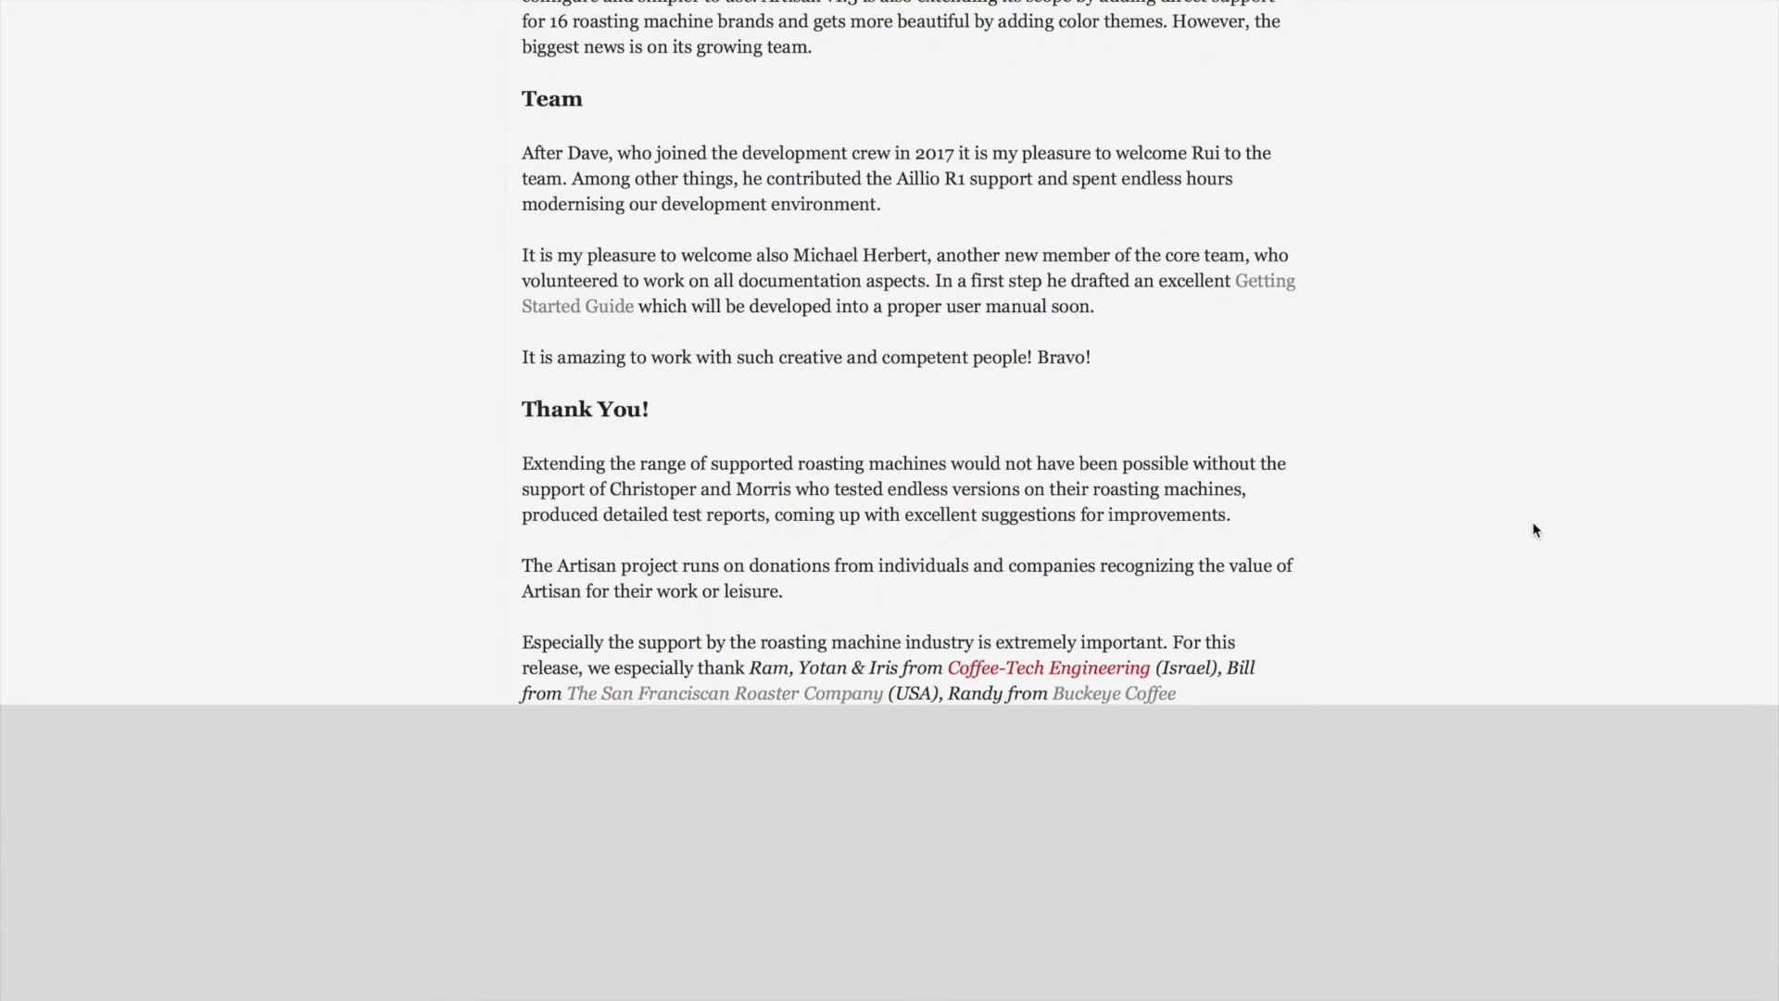
pyautogui.scroll(-2, 1529, 468)
pyautogui.scroll(4, 1549, 467)
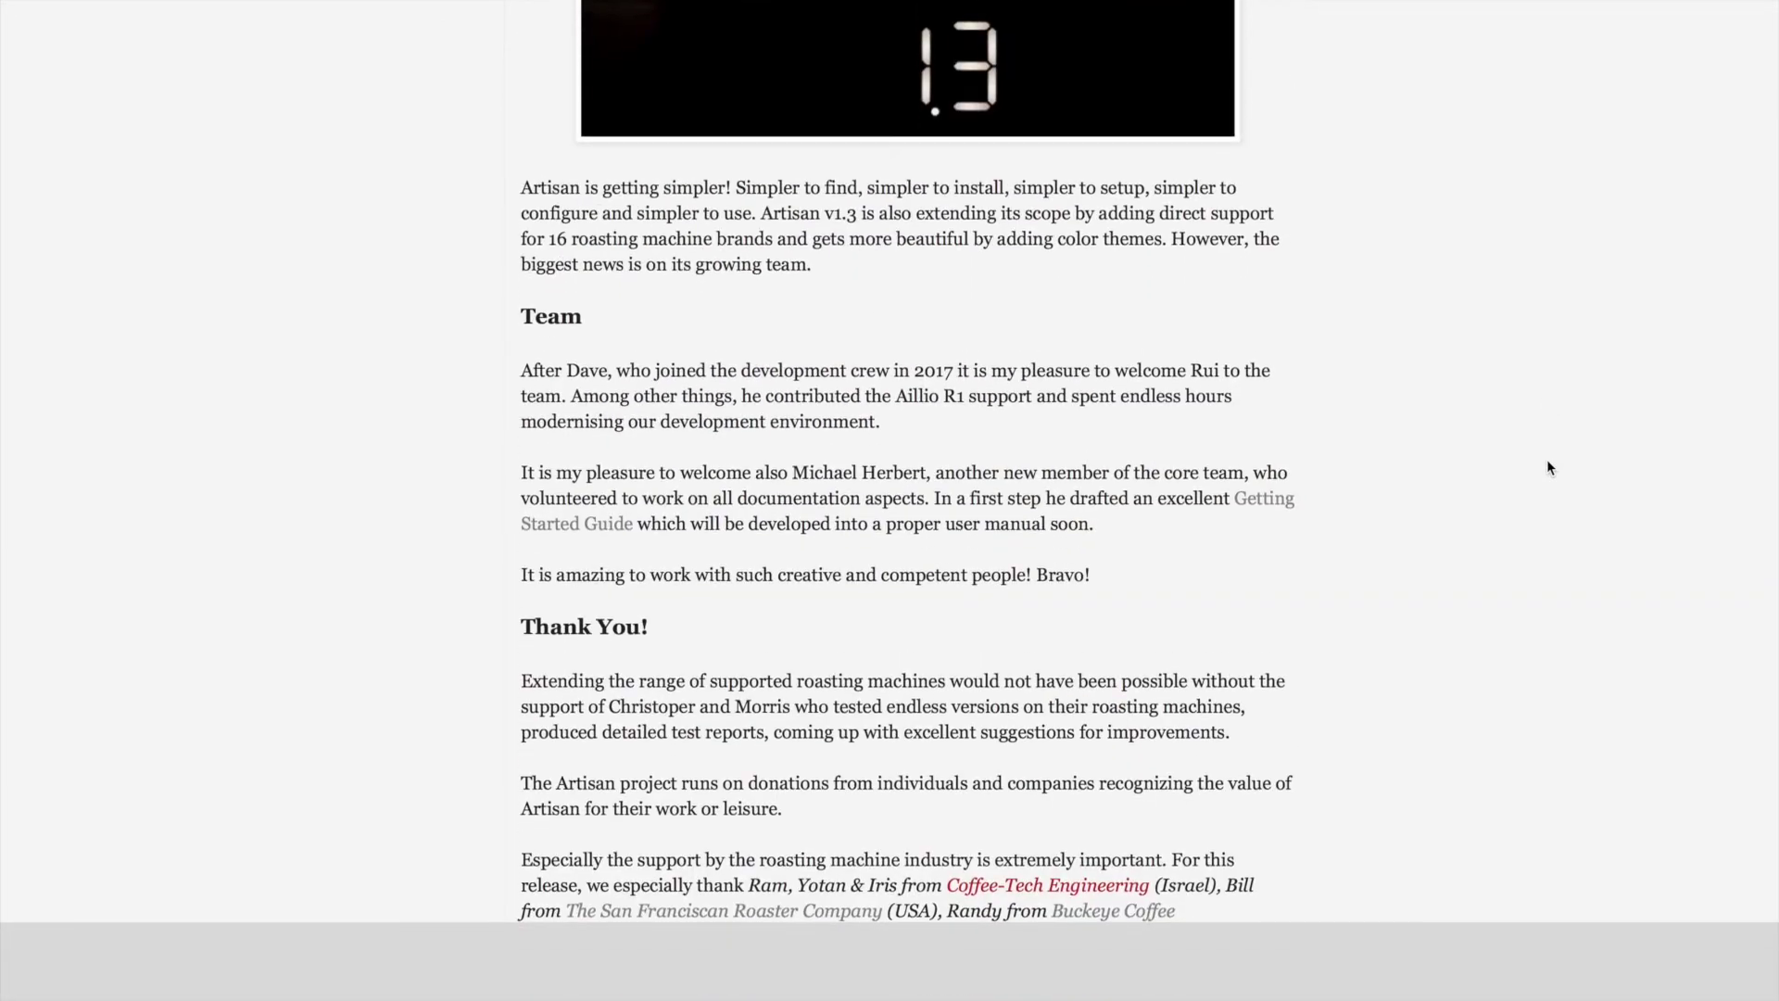
pyautogui.scroll(2, 1547, 458)
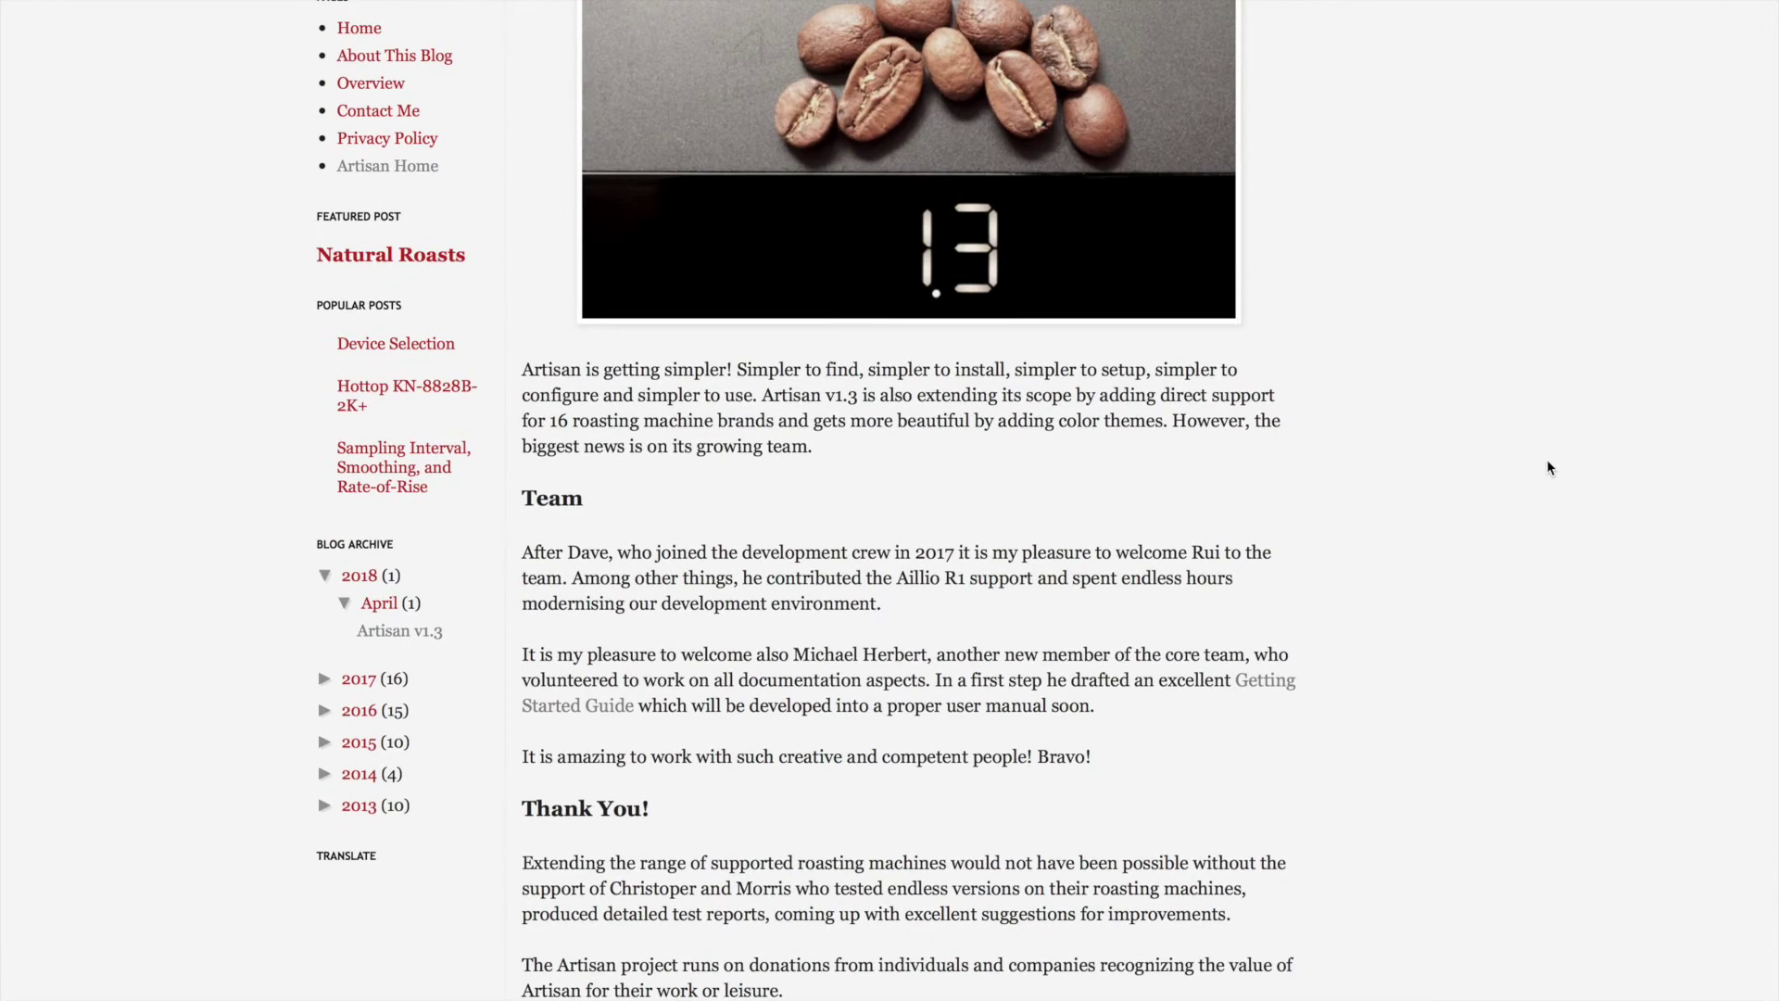
# Step: From the Artisan home site, download artisan-mac-1.3.0.dmg from the v1.3.0 release and launch the Artisan application
pyautogui.scroll(-6, 1547, 458)
pyautogui.scroll(-6, 1547, 467)
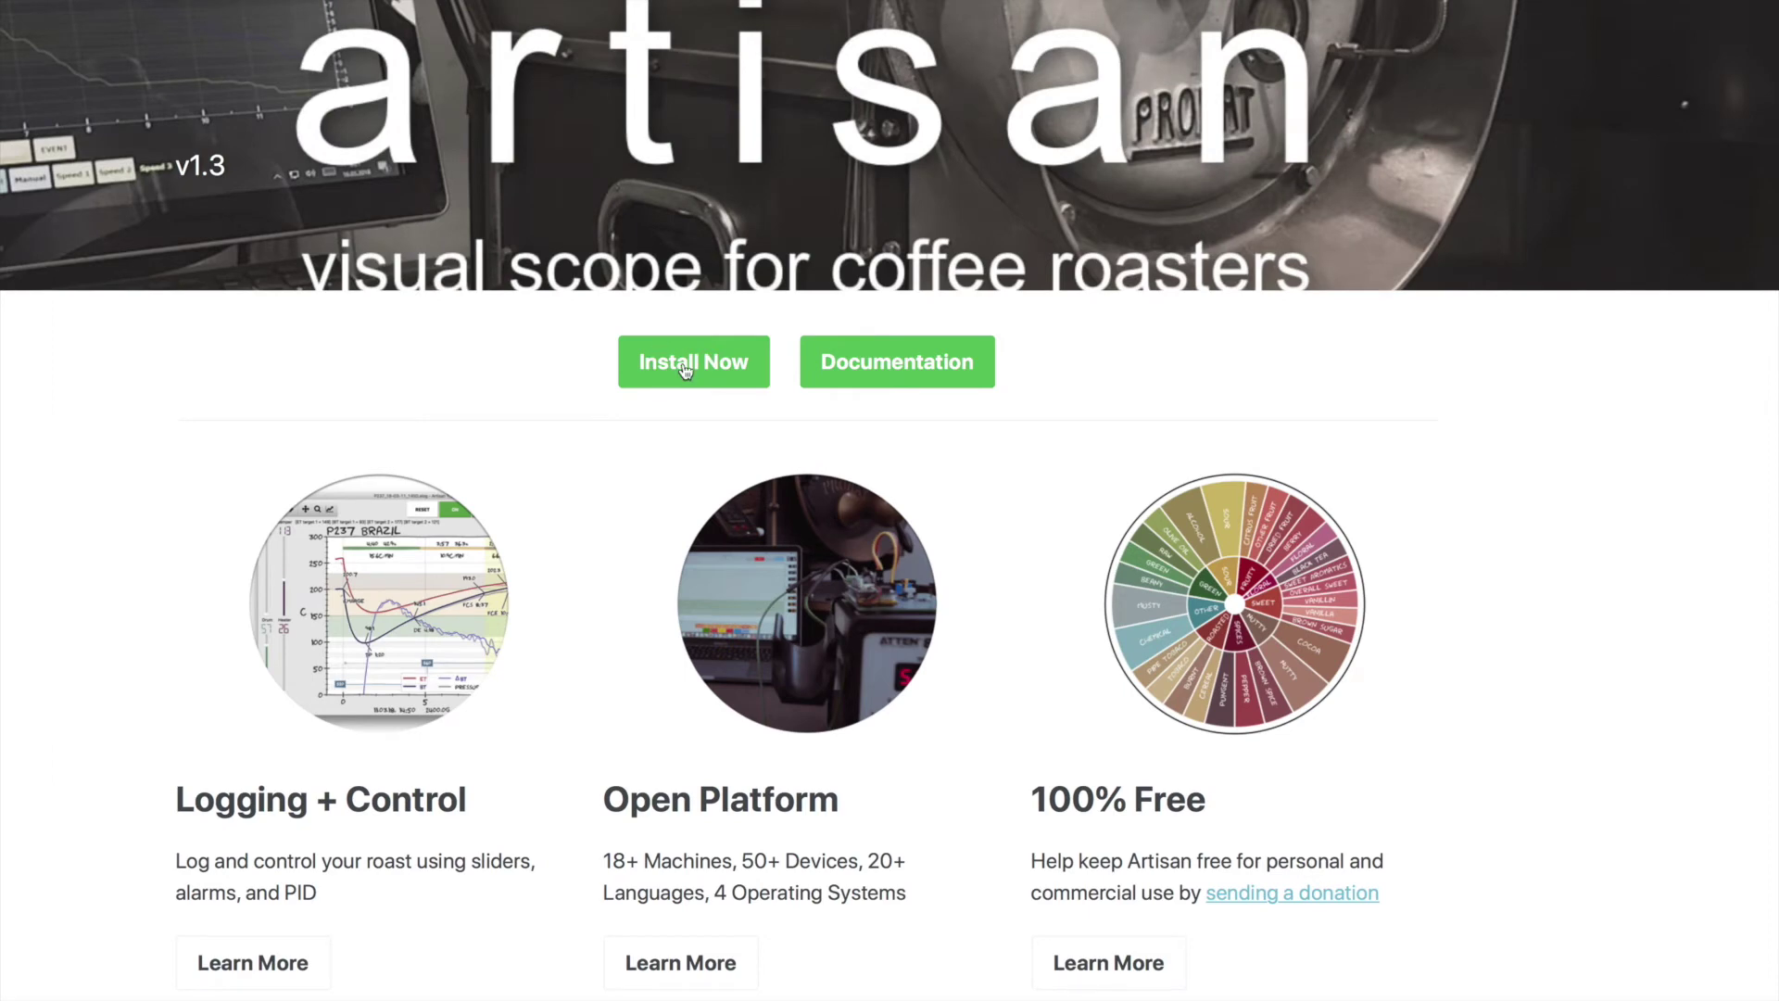
pyautogui.click(685, 370)
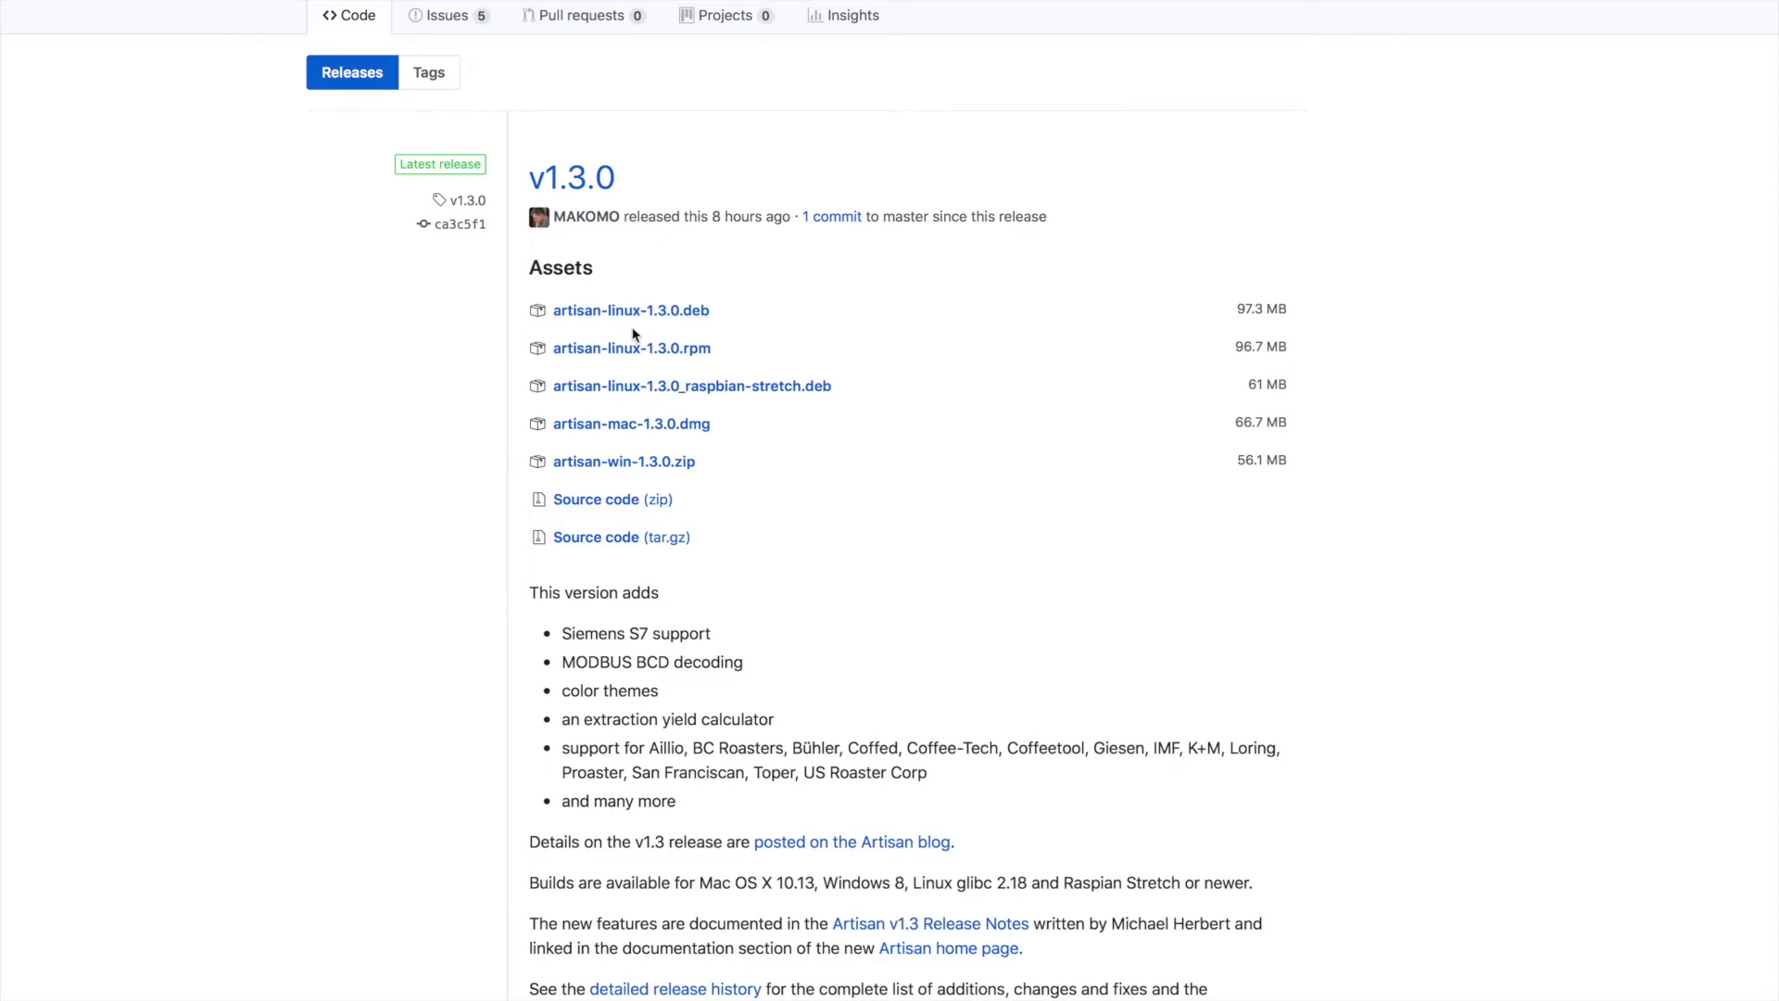
pyautogui.click(629, 428)
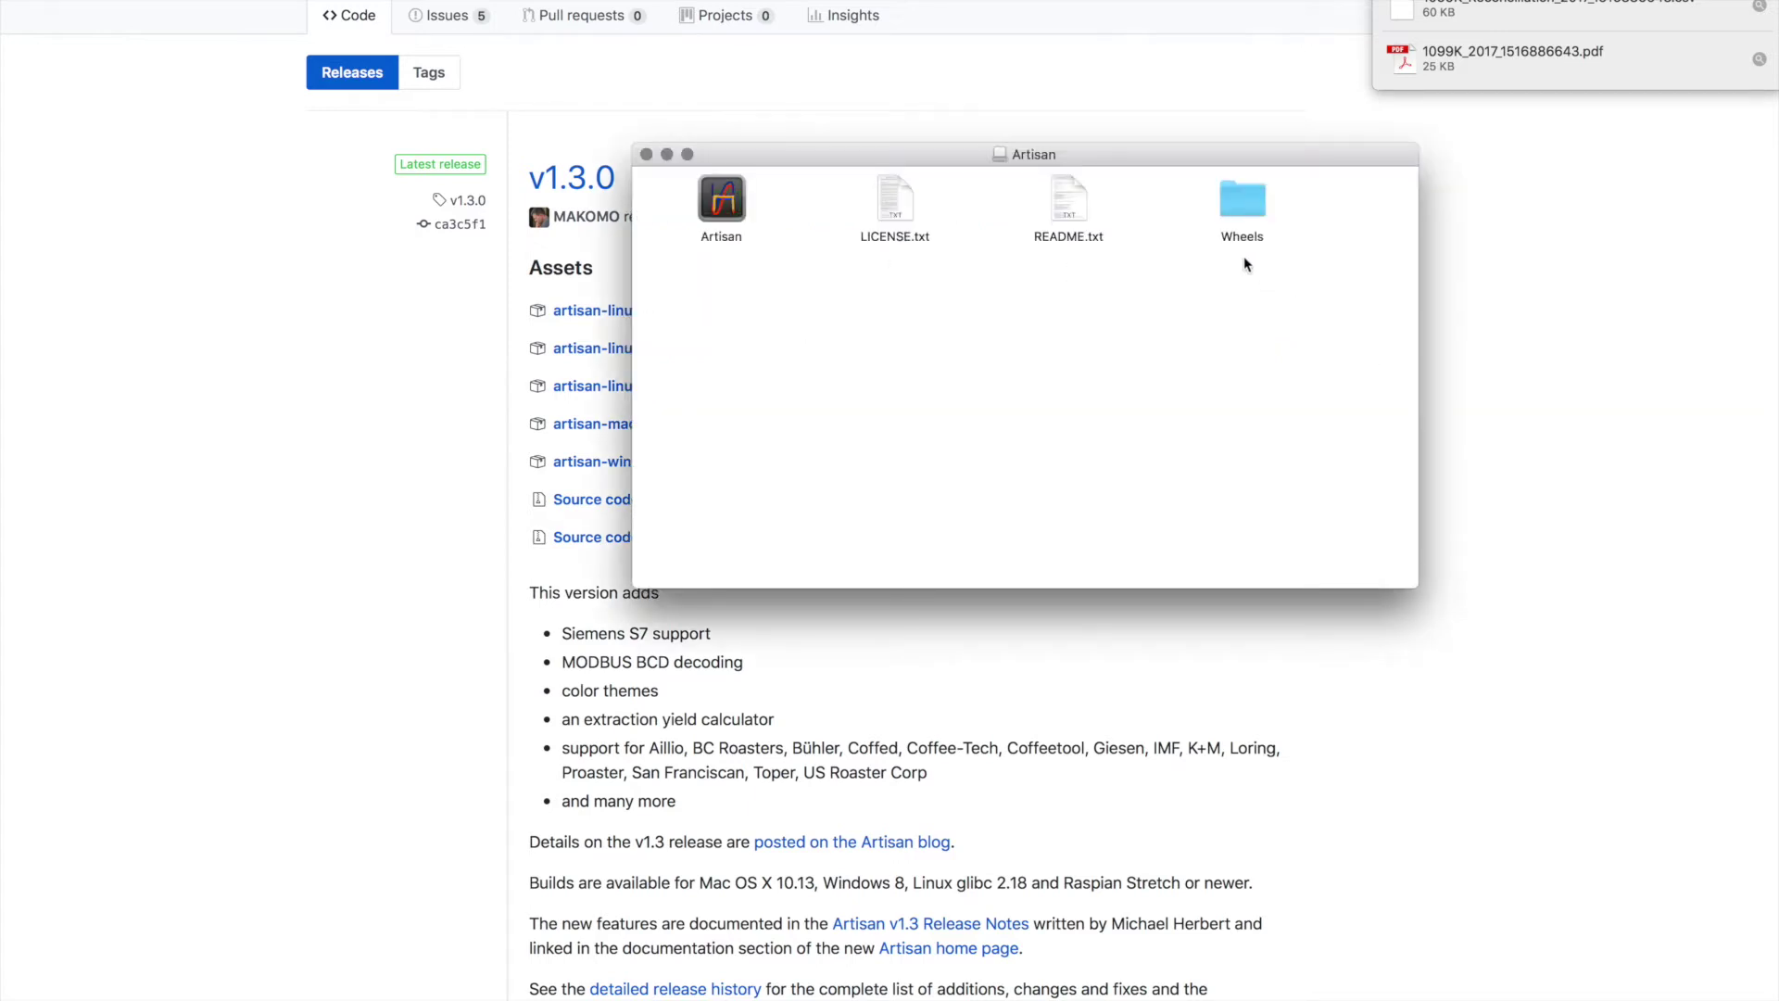
pyautogui.doubleClick(726, 200)
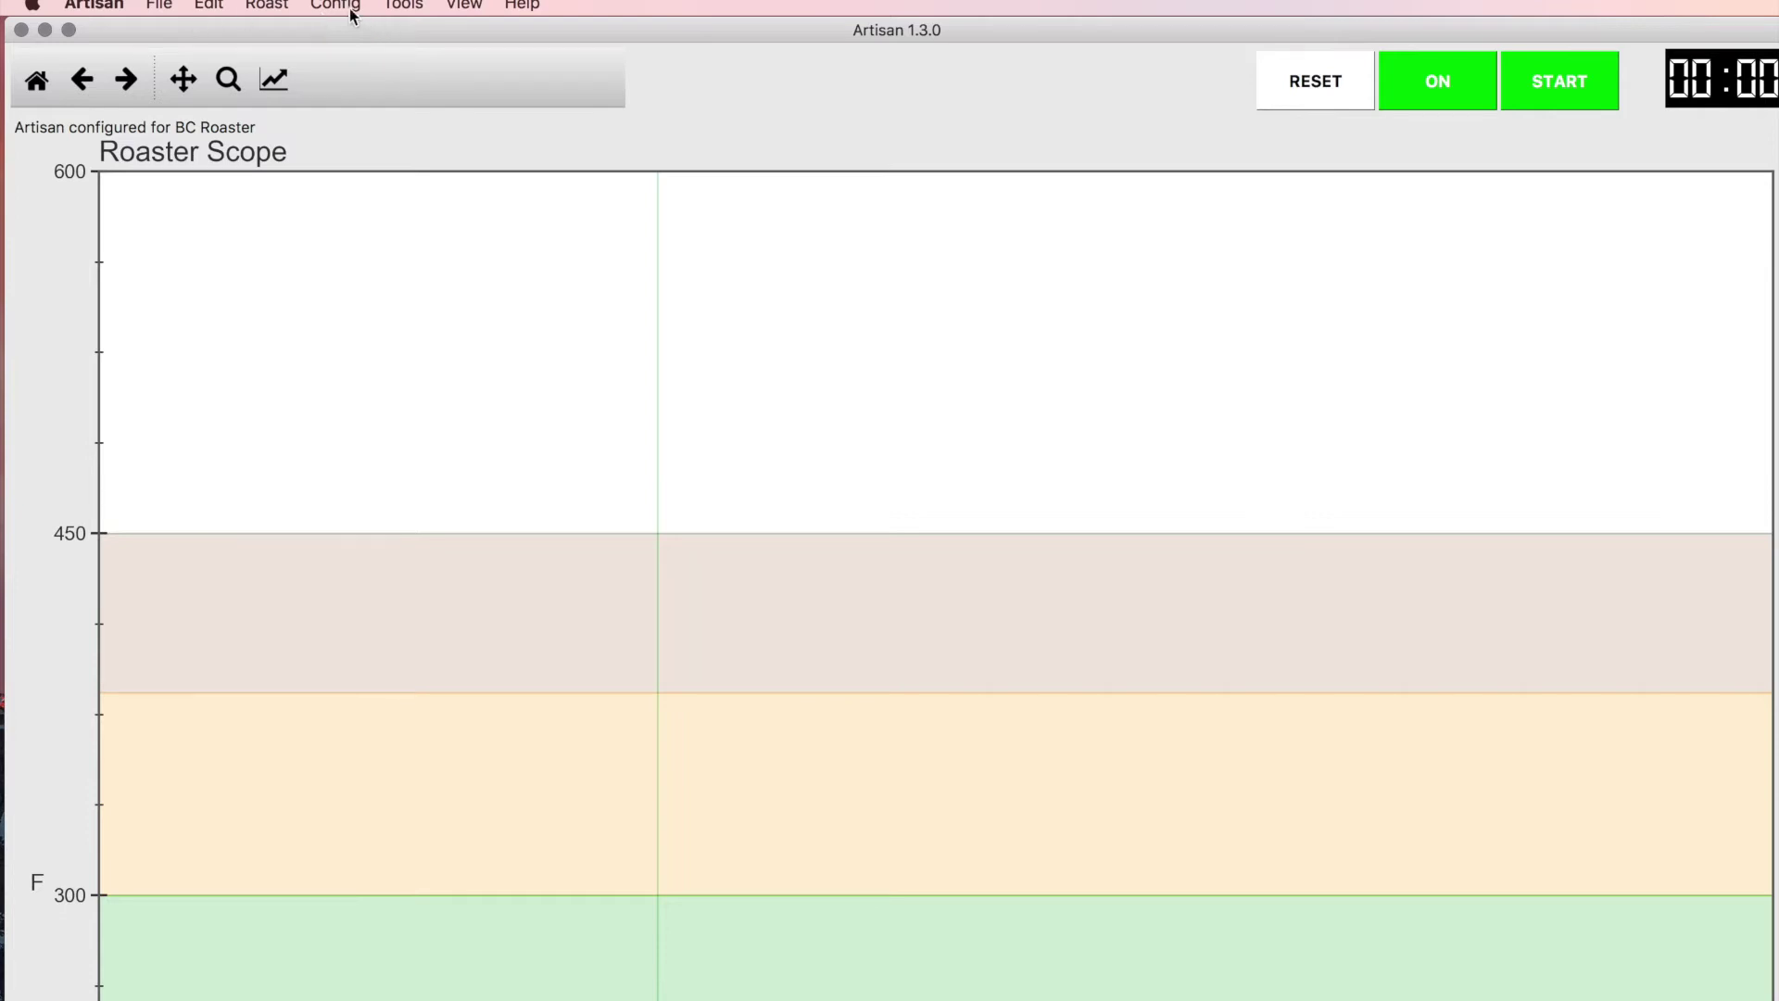
# Step: Configure Artisan for the BC Roaster on comm port COM4 and test the connection by turning monitoring on and off
pyautogui.click(330, 9)
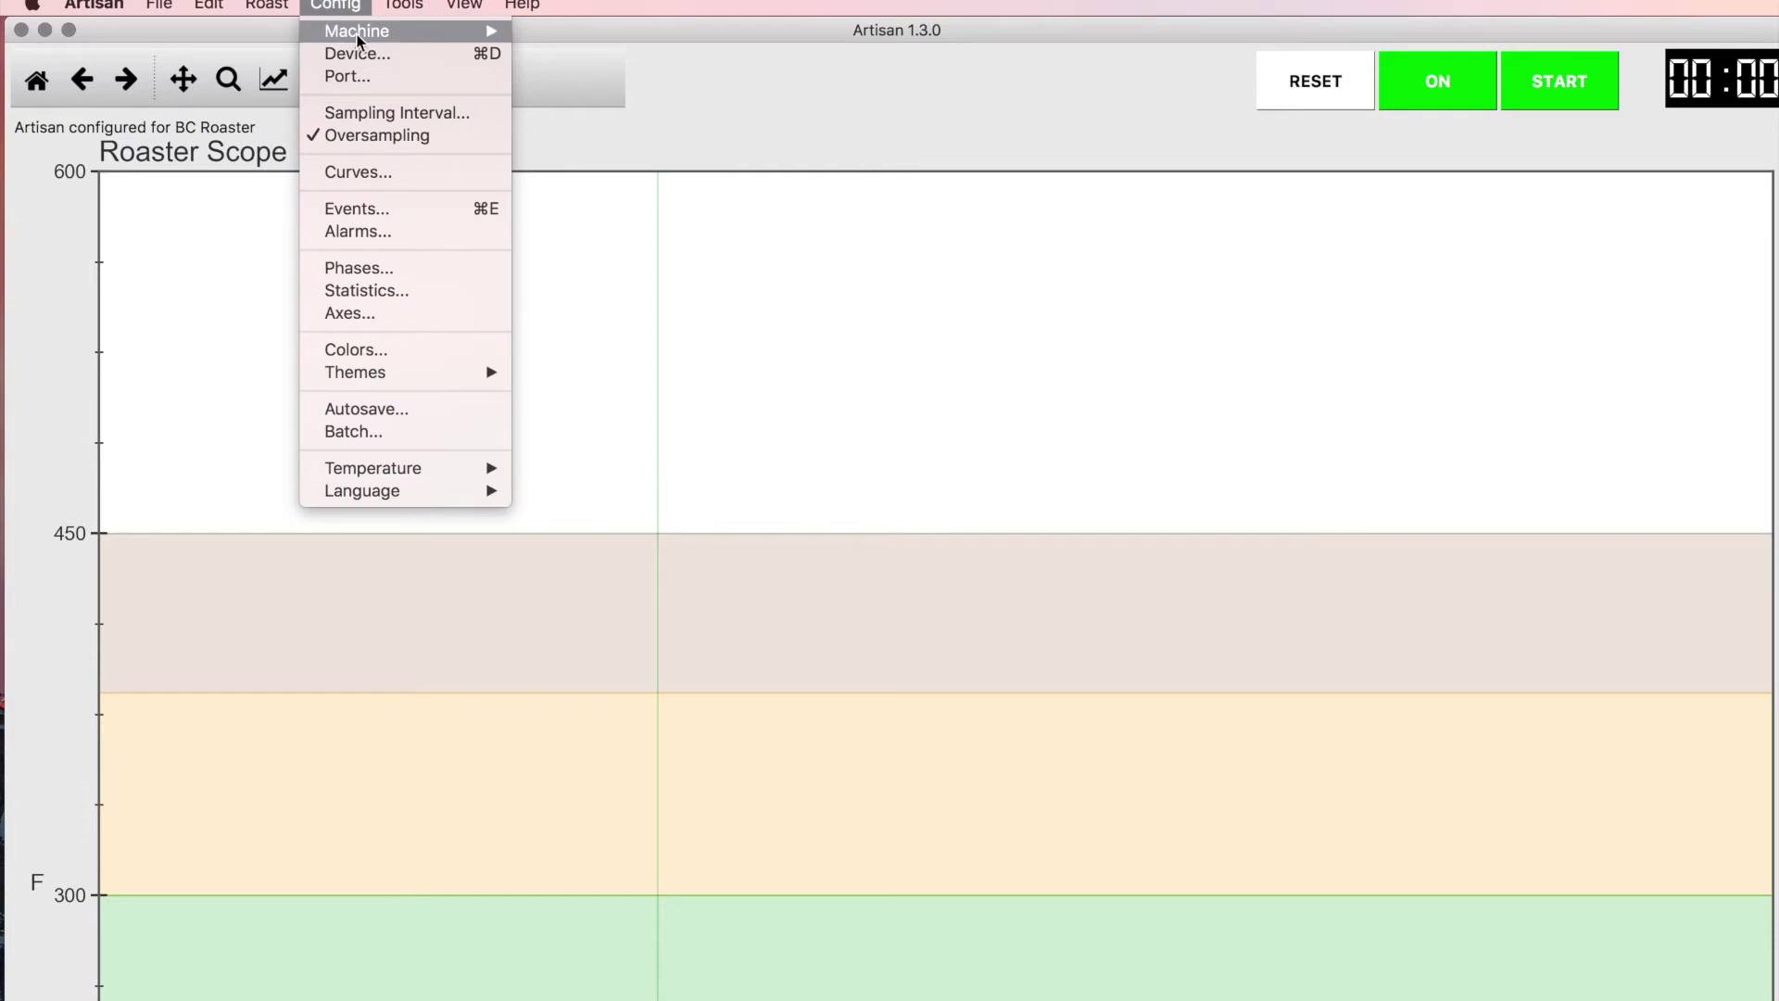
pyautogui.moveTo(358, 39)
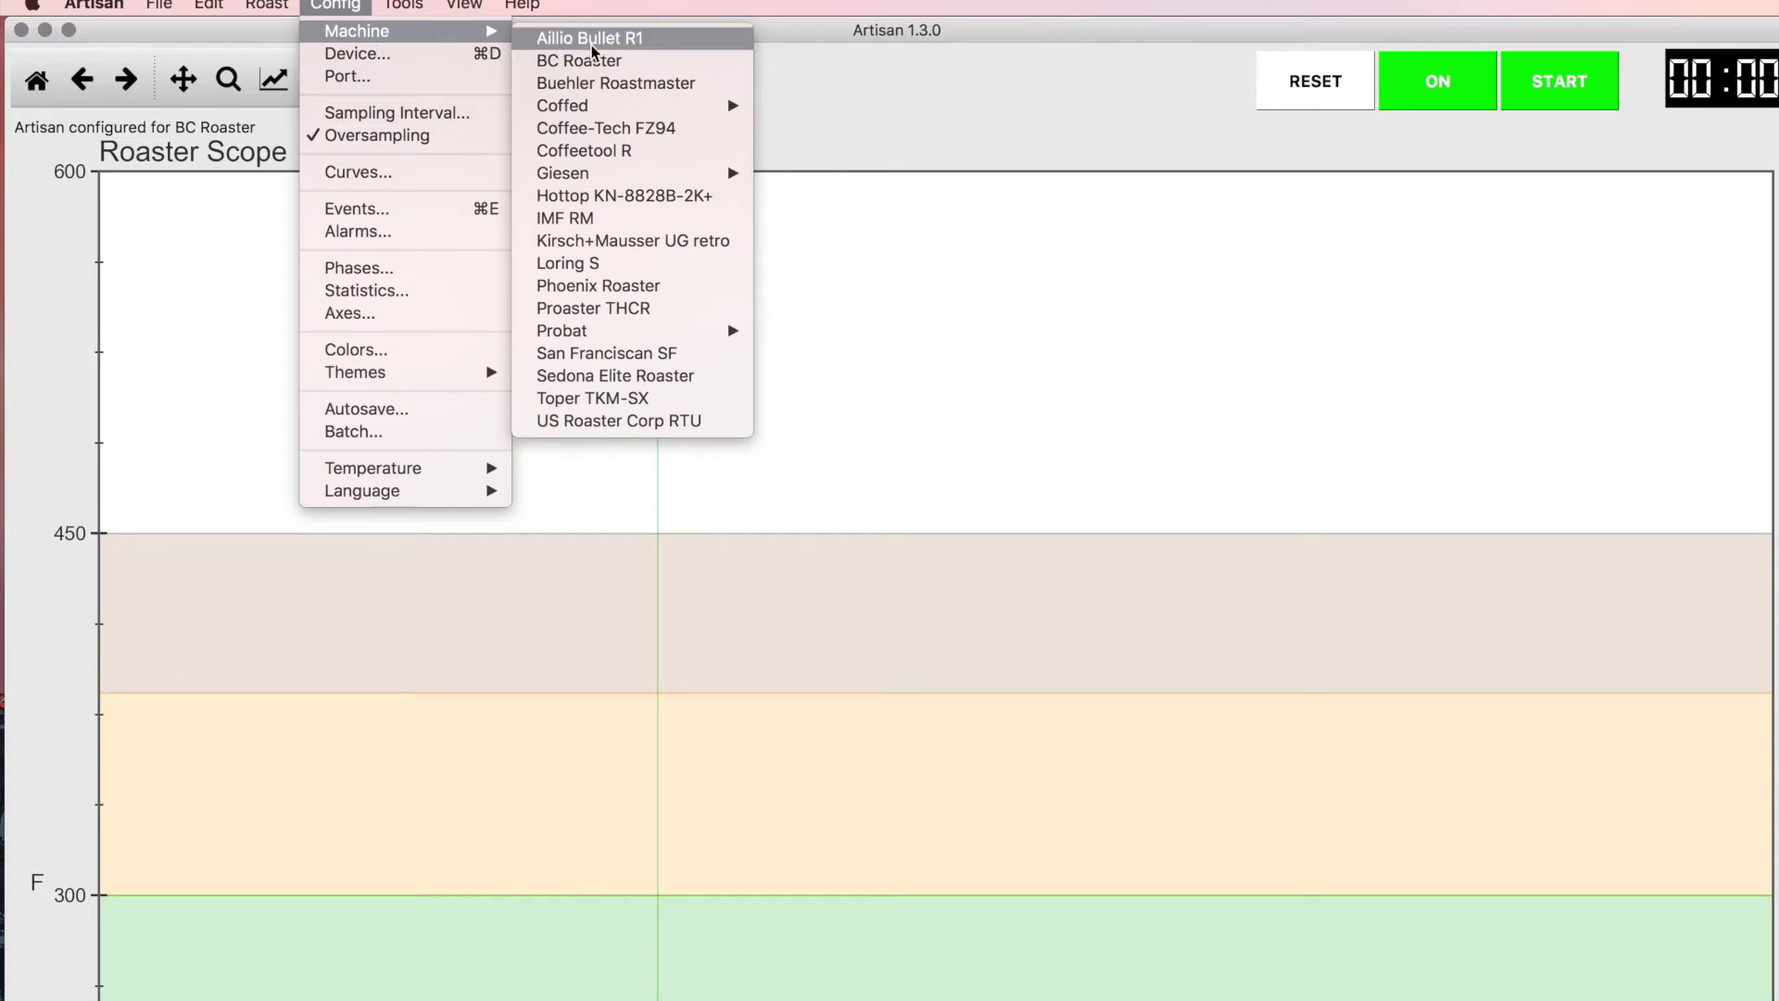
pyautogui.click(588, 63)
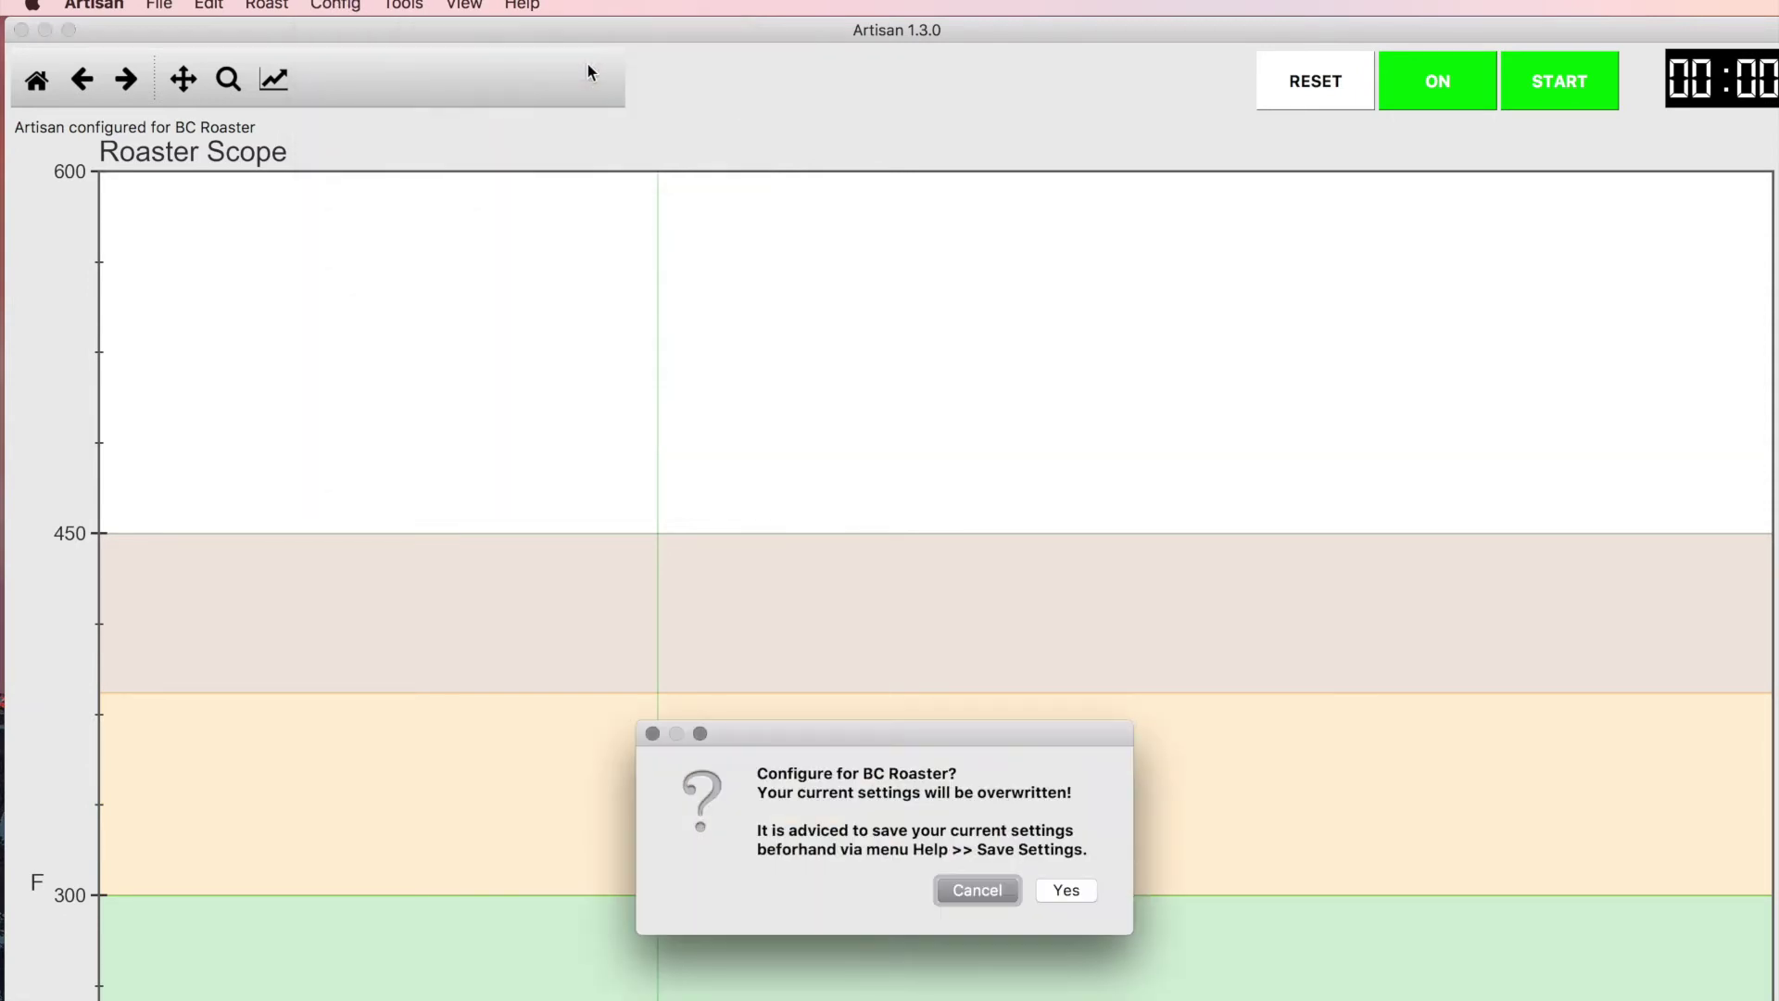
pyautogui.click(1075, 890)
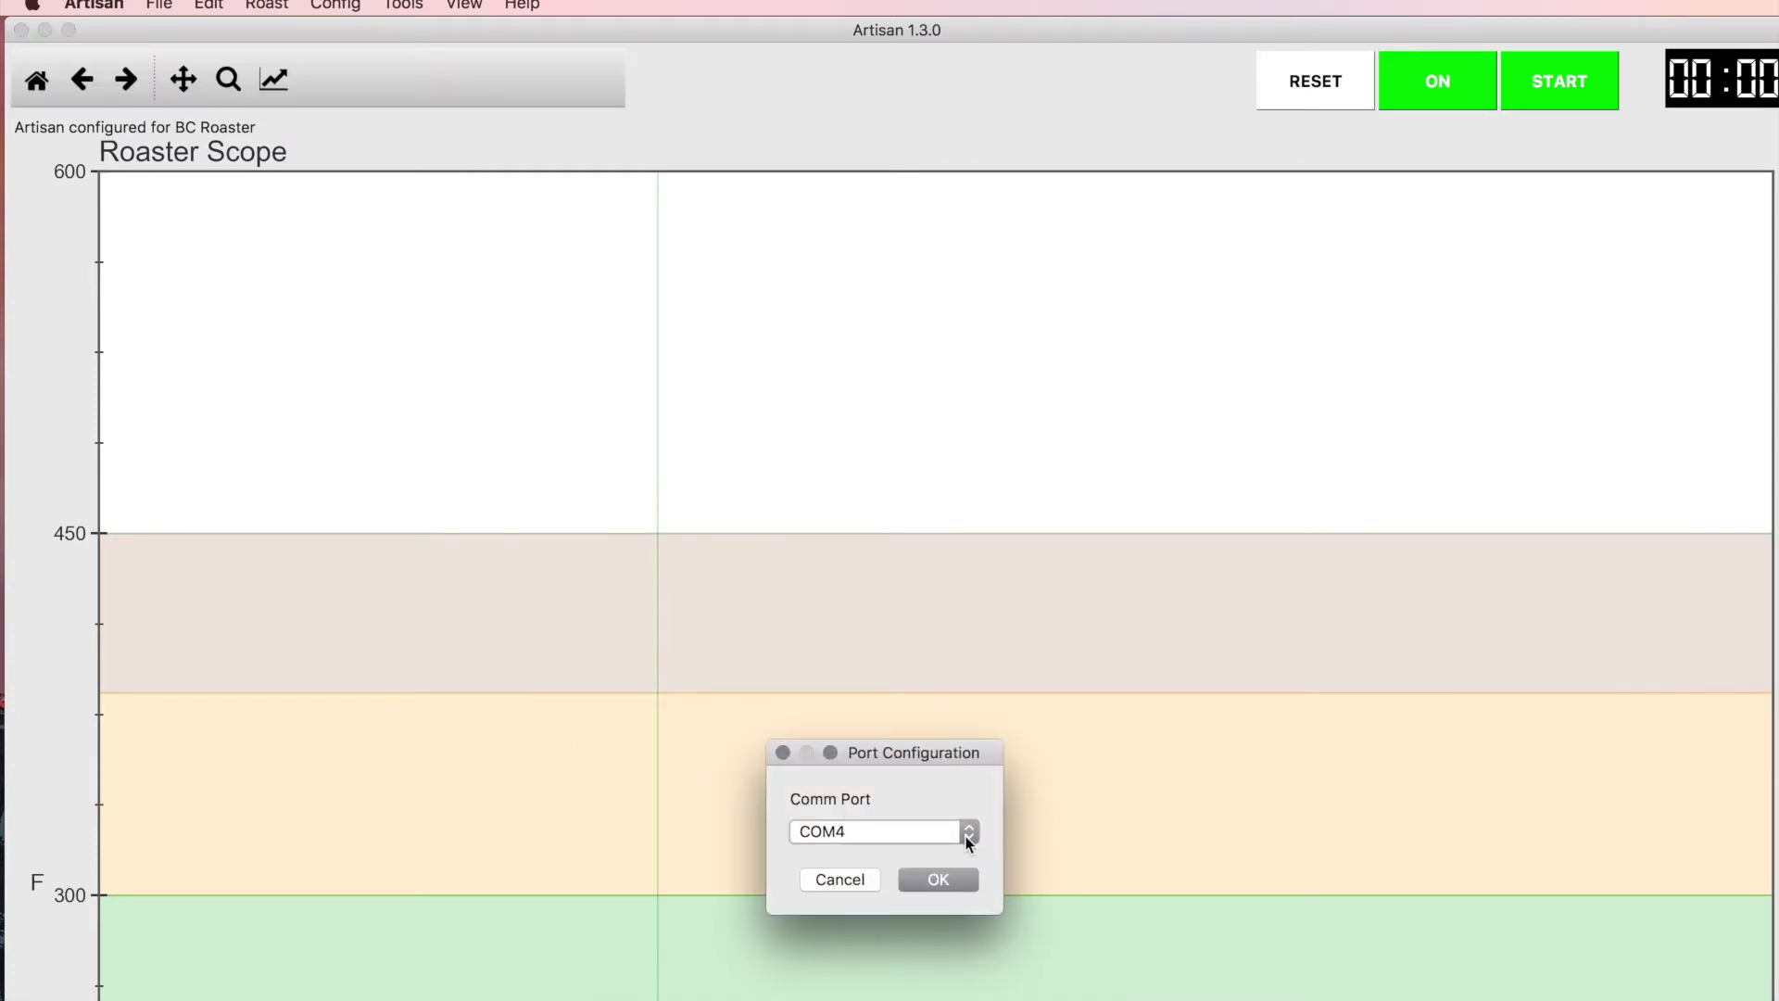
pyautogui.click(966, 836)
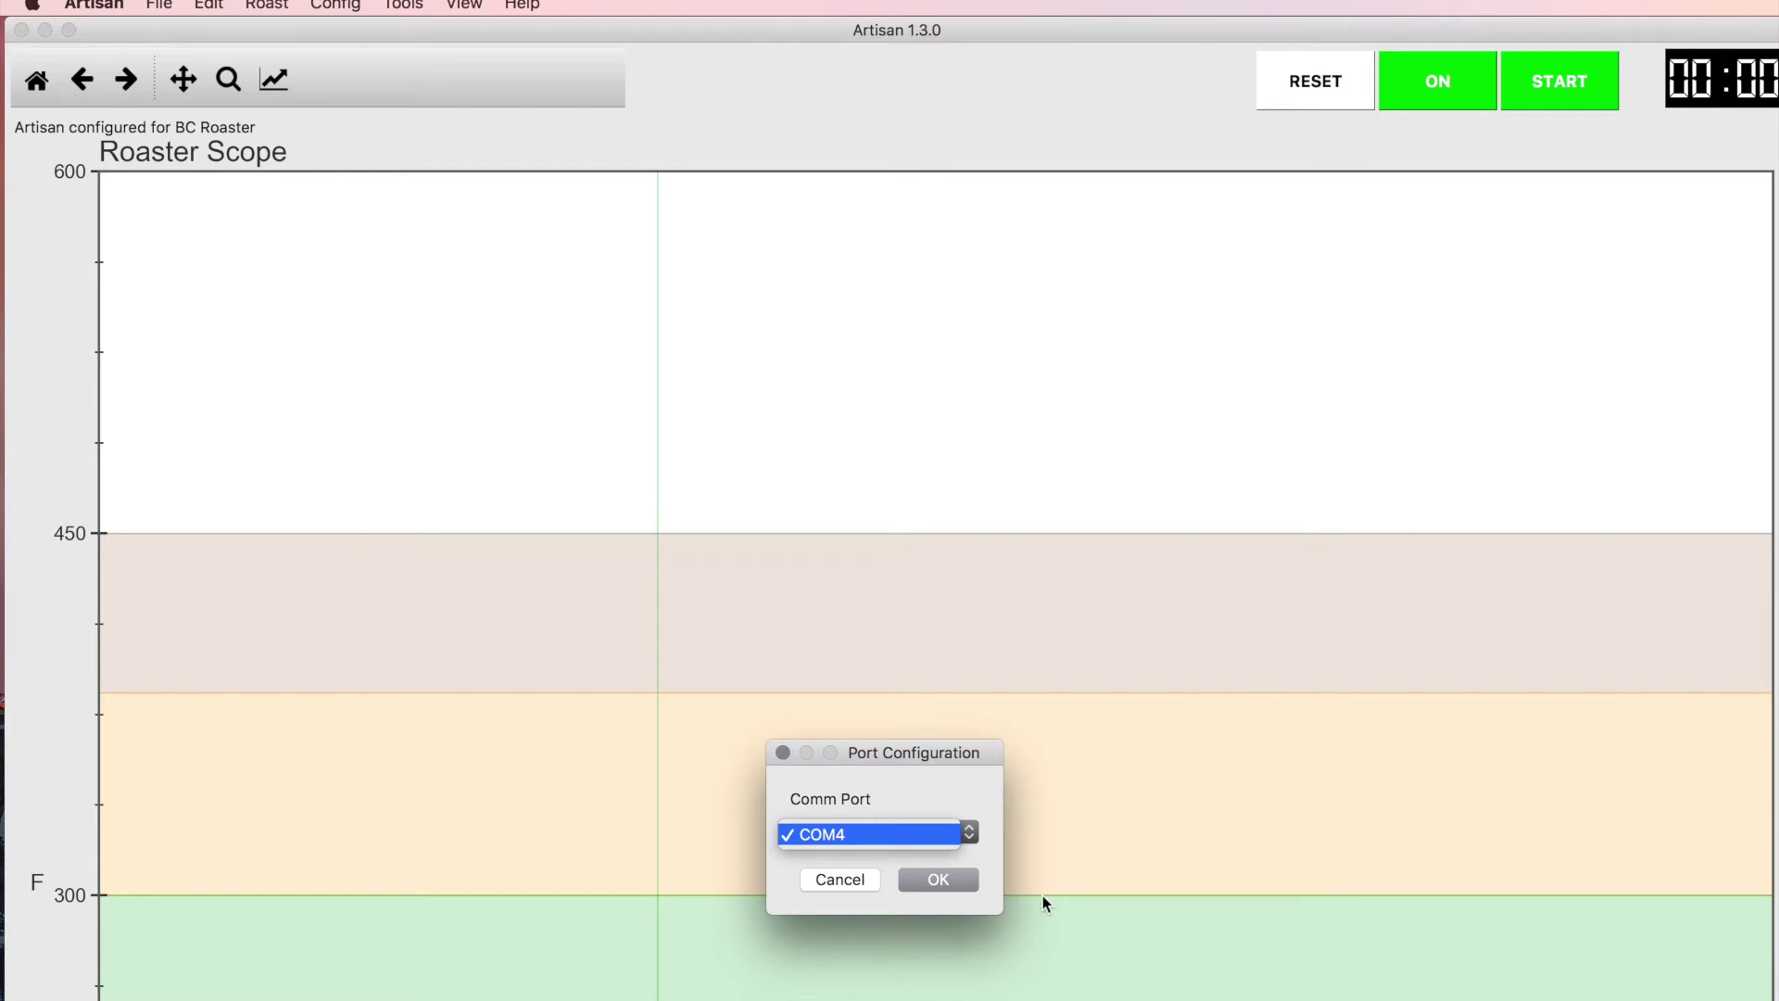
pyautogui.click(962, 888)
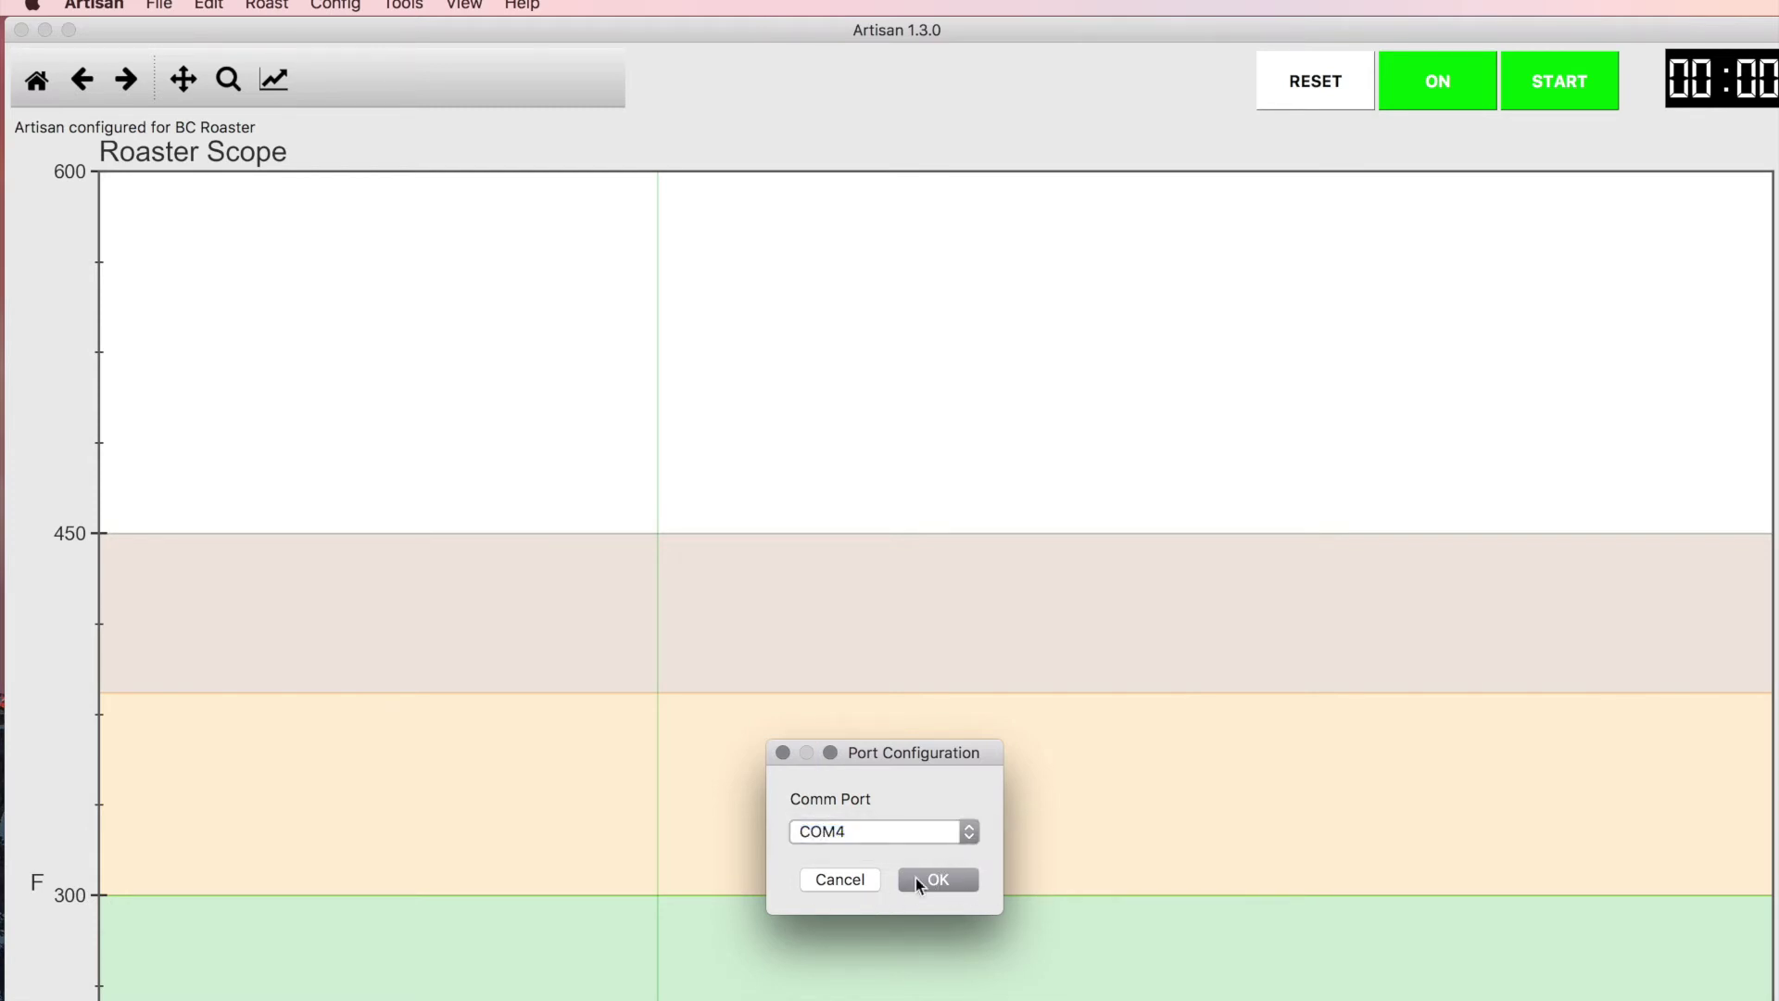
pyautogui.click(940, 881)
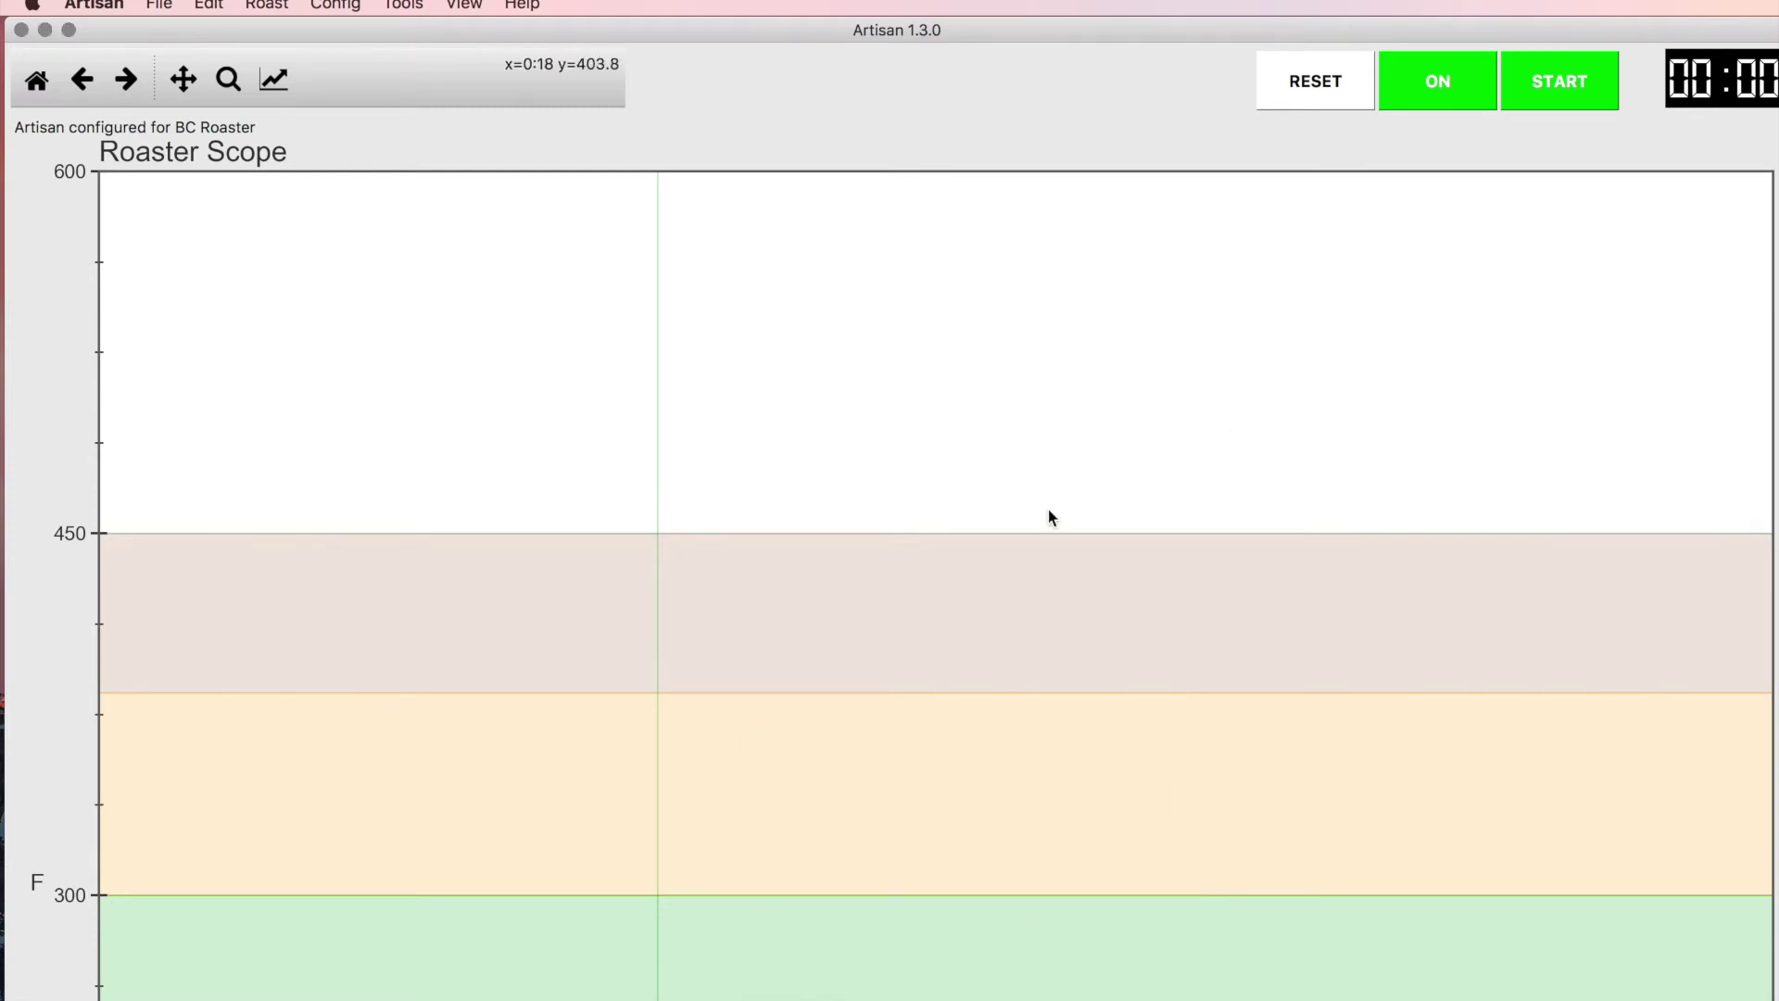
pyautogui.click(1437, 85)
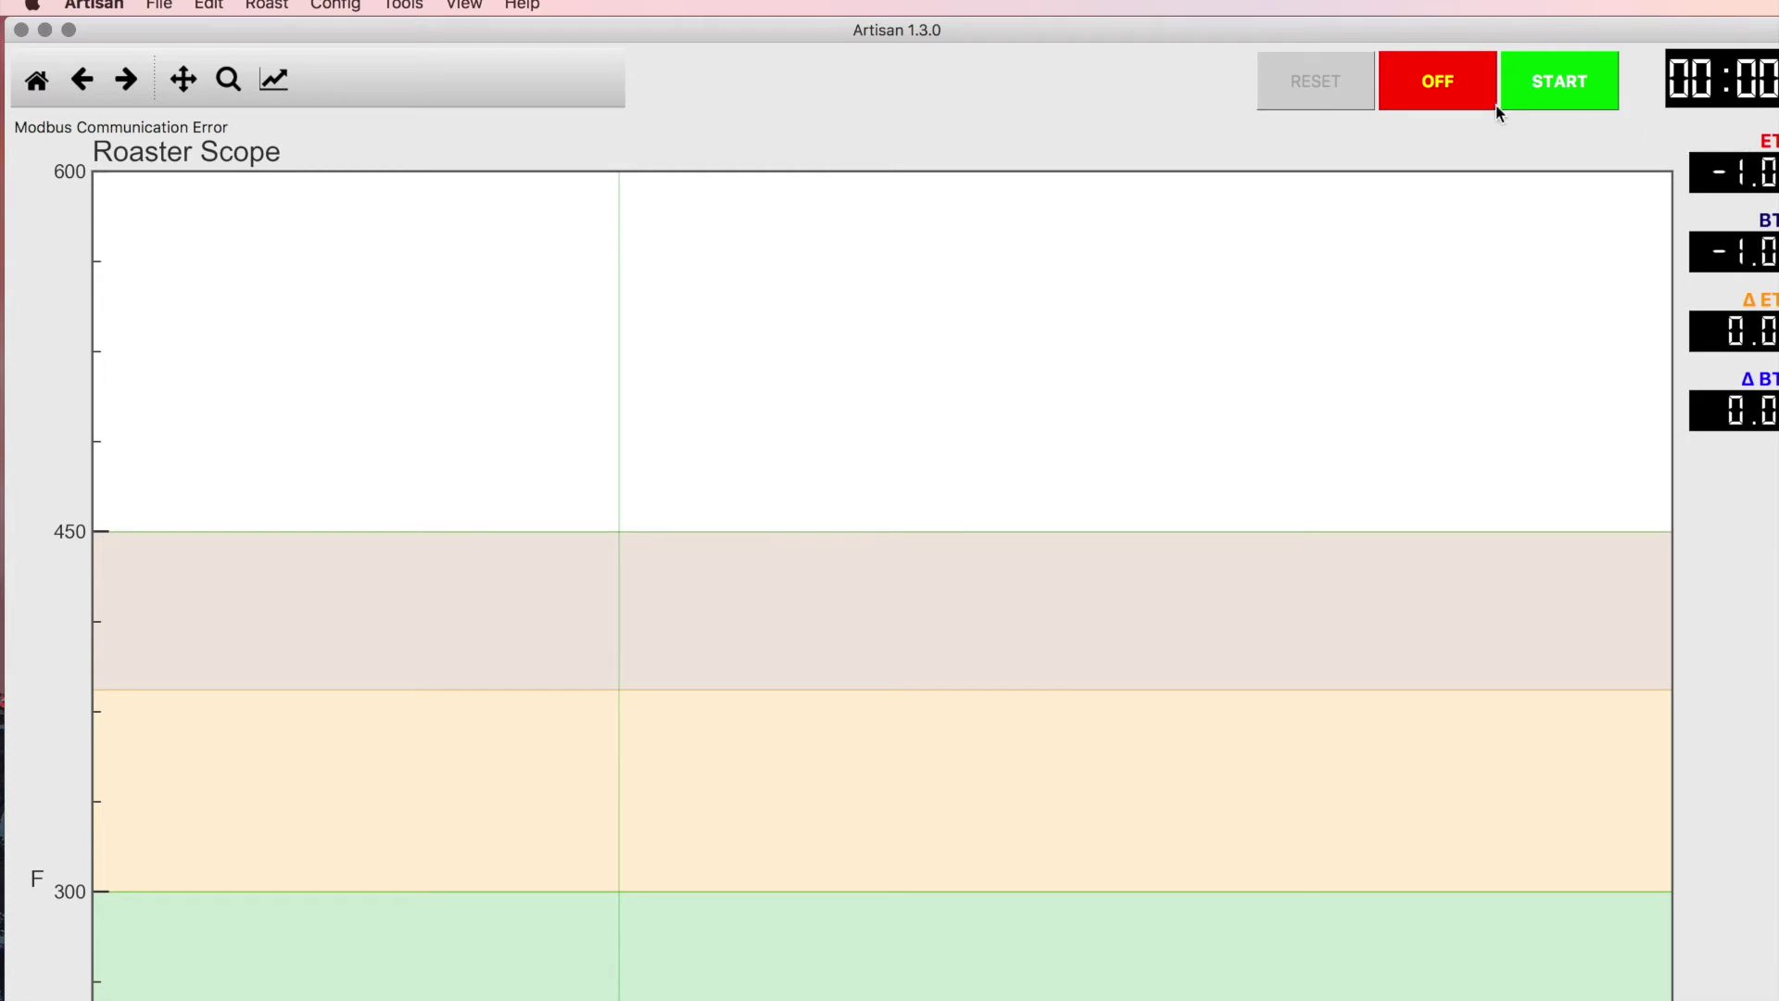
pyautogui.click(1435, 82)
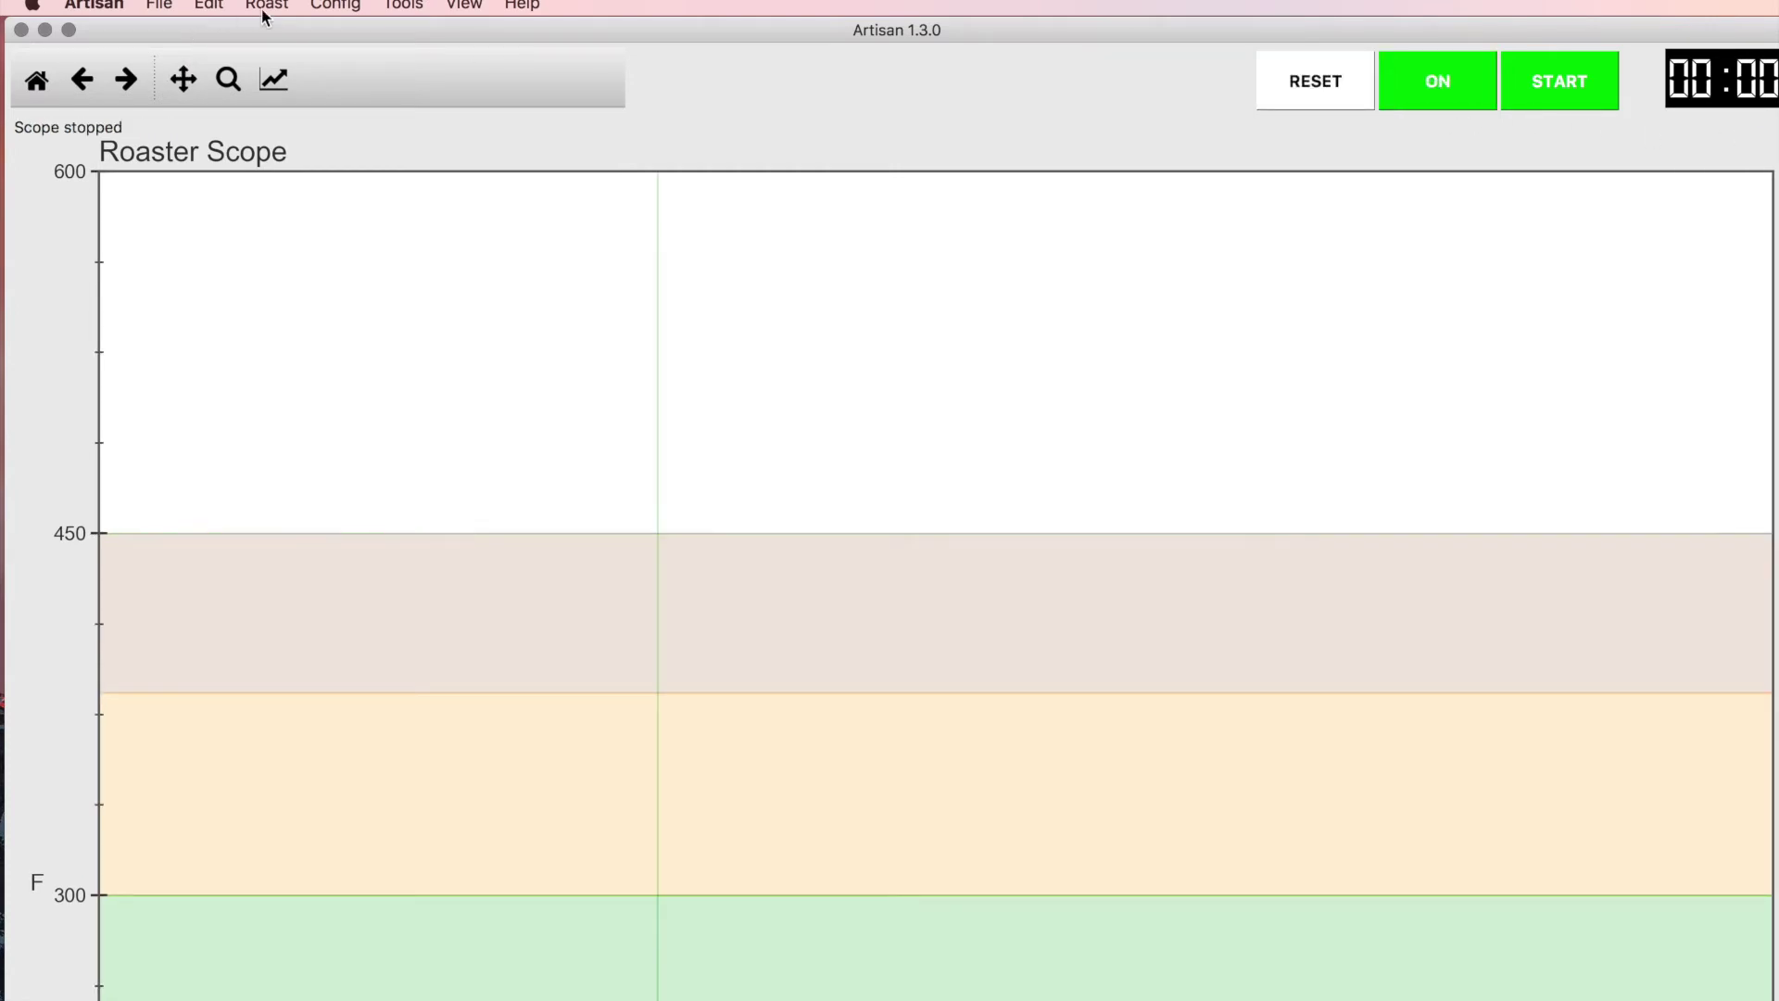
# Step: Configure Artisan for the Phoenix Roaster, overwriting the current settings and using comm port COM4
pyautogui.click(339, 8)
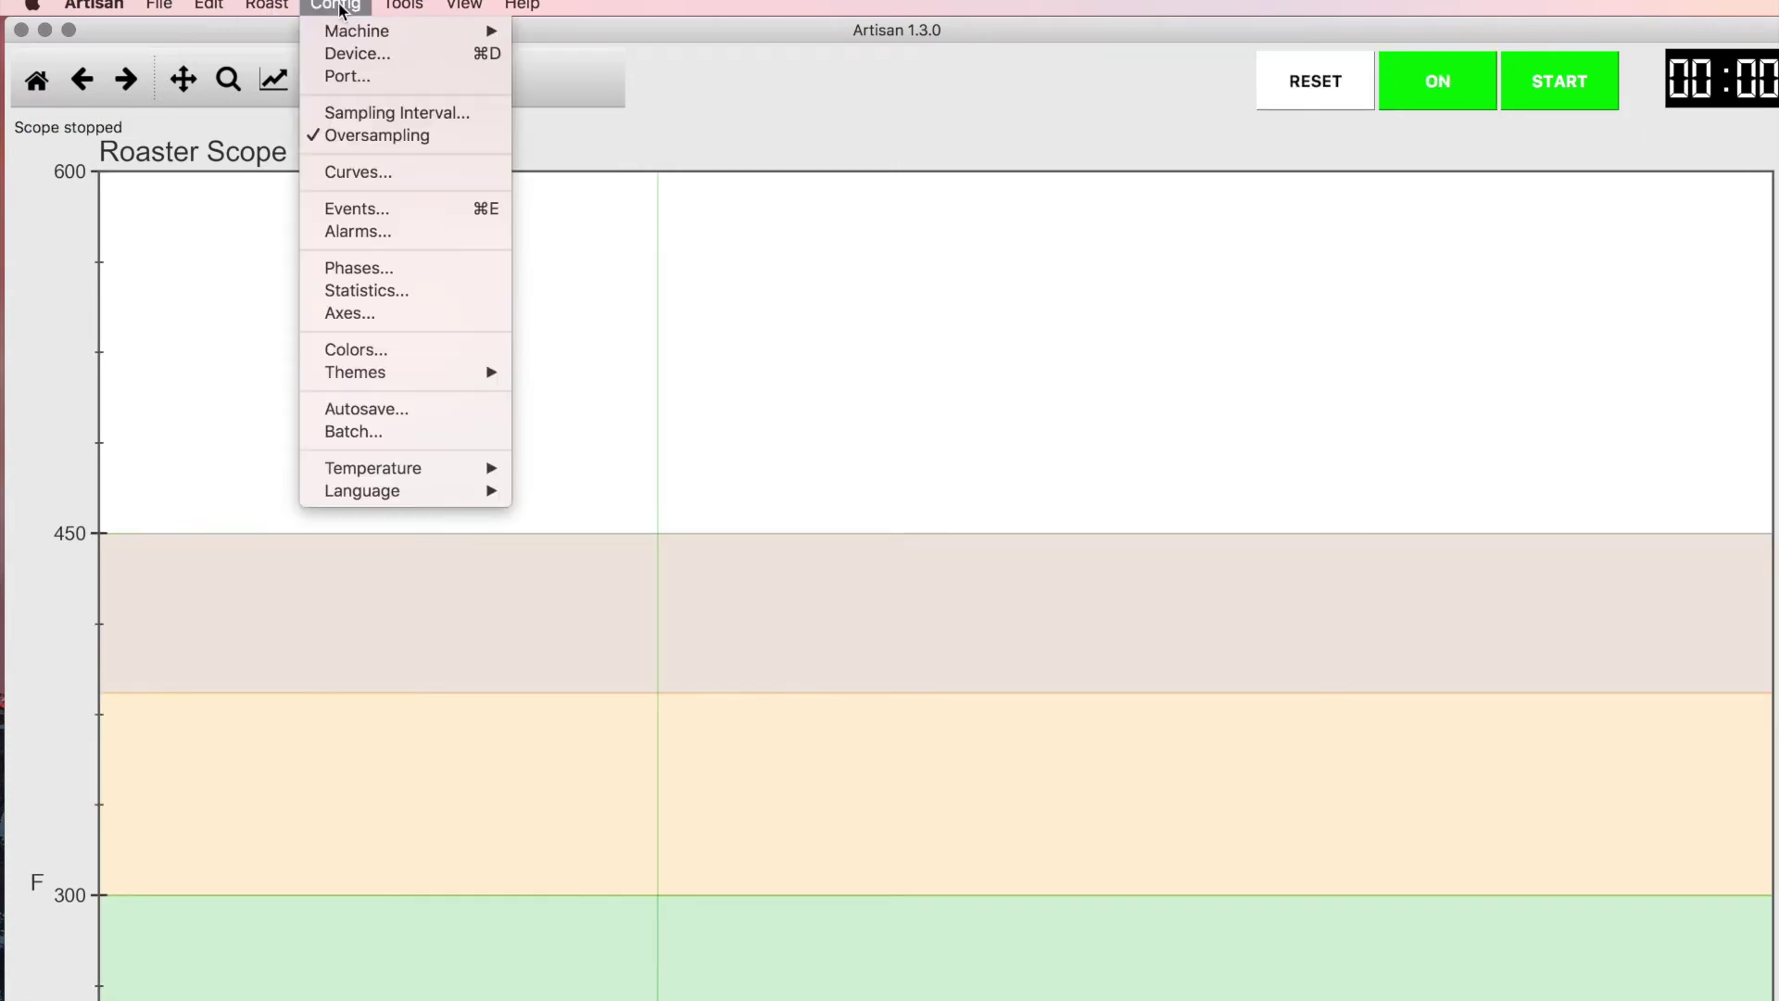
pyautogui.moveTo(371, 37)
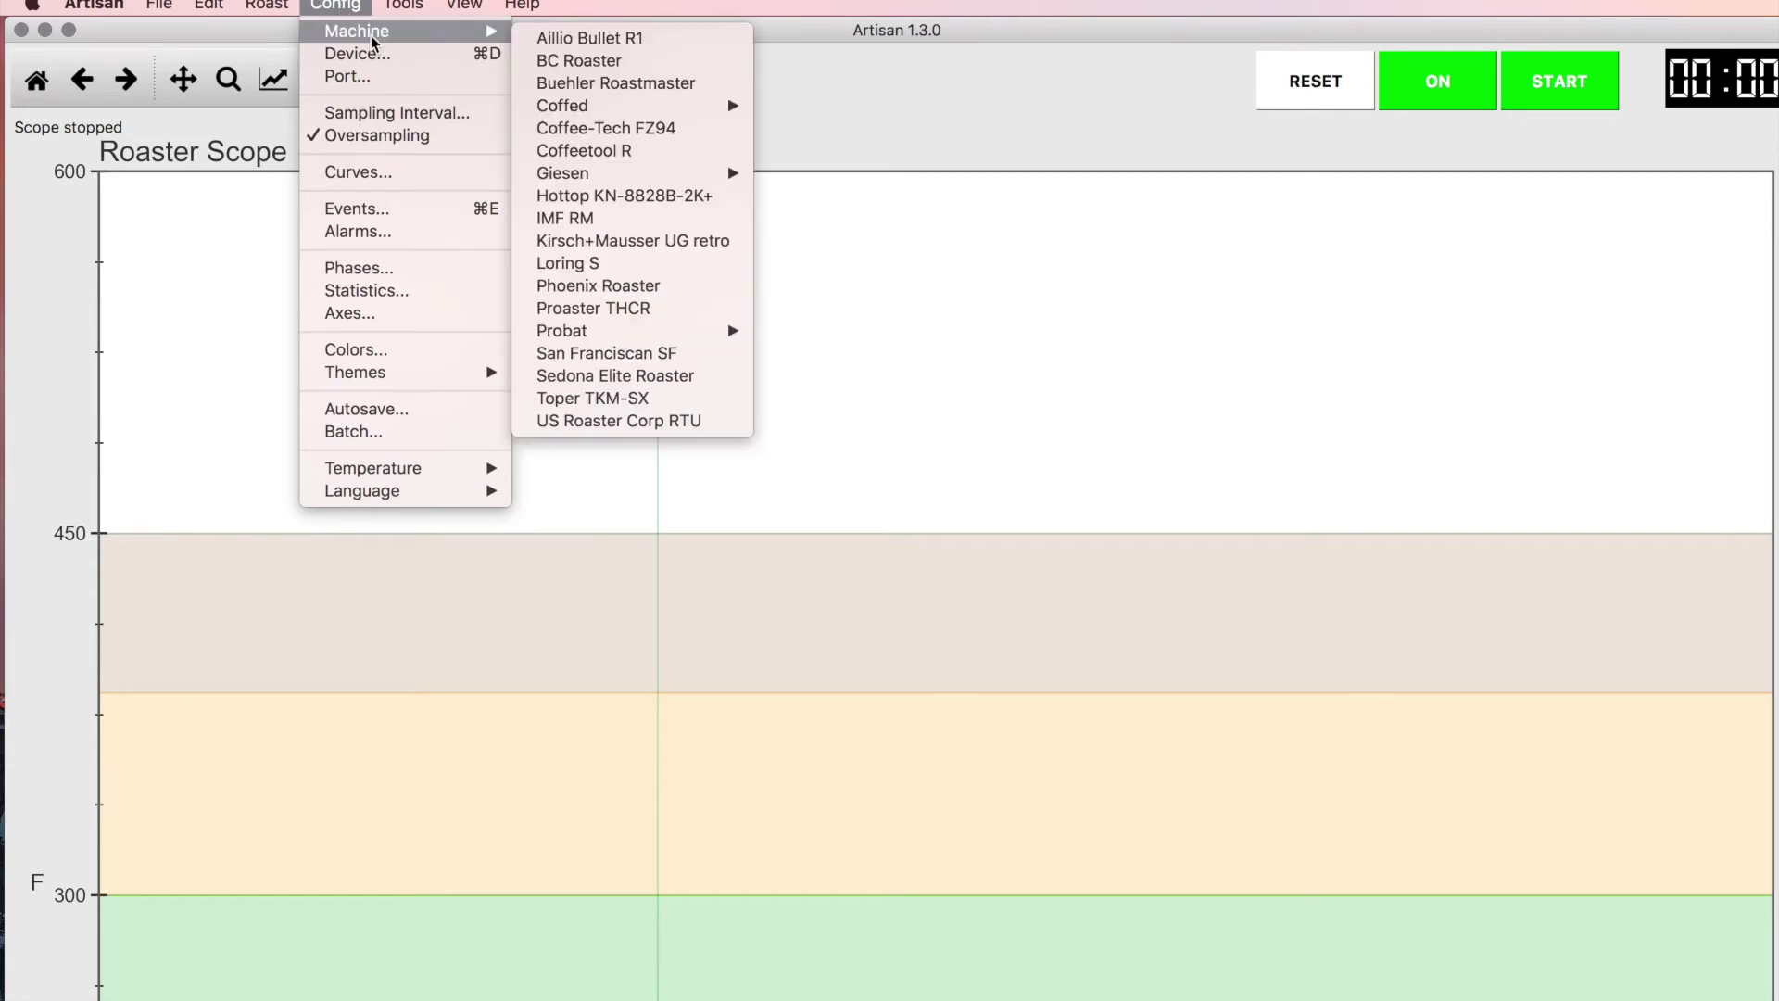
pyautogui.click(644, 288)
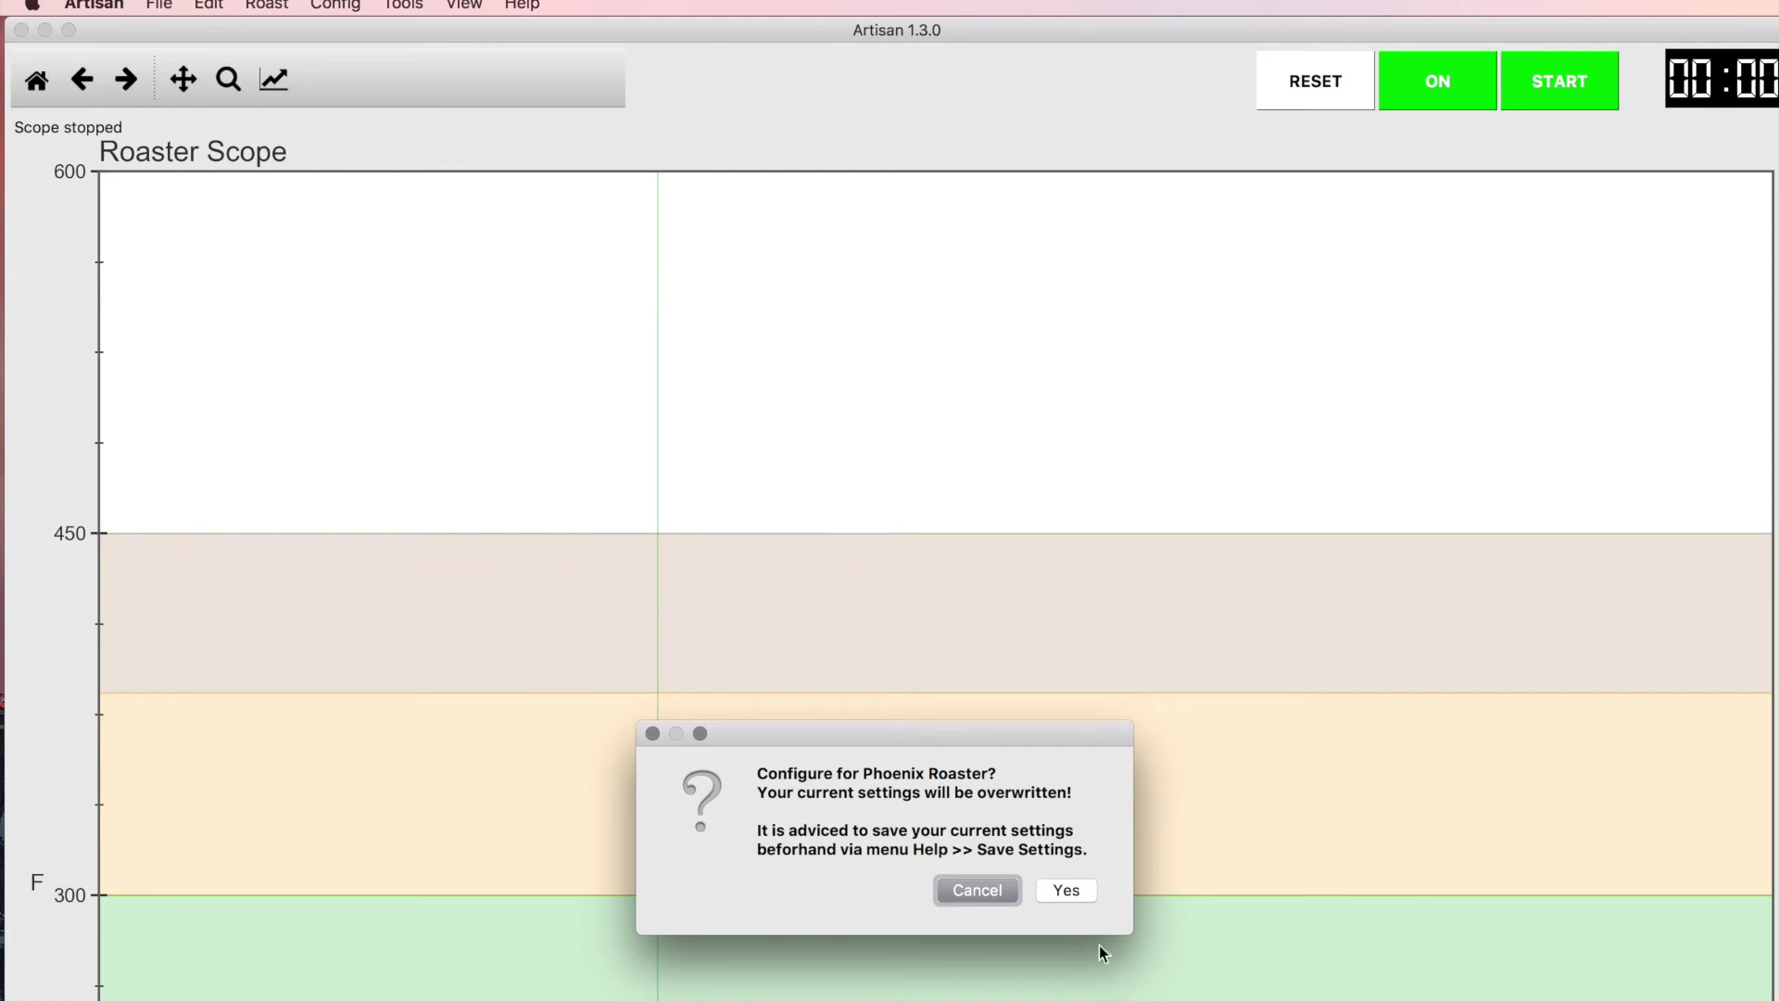
pyautogui.click(1088, 897)
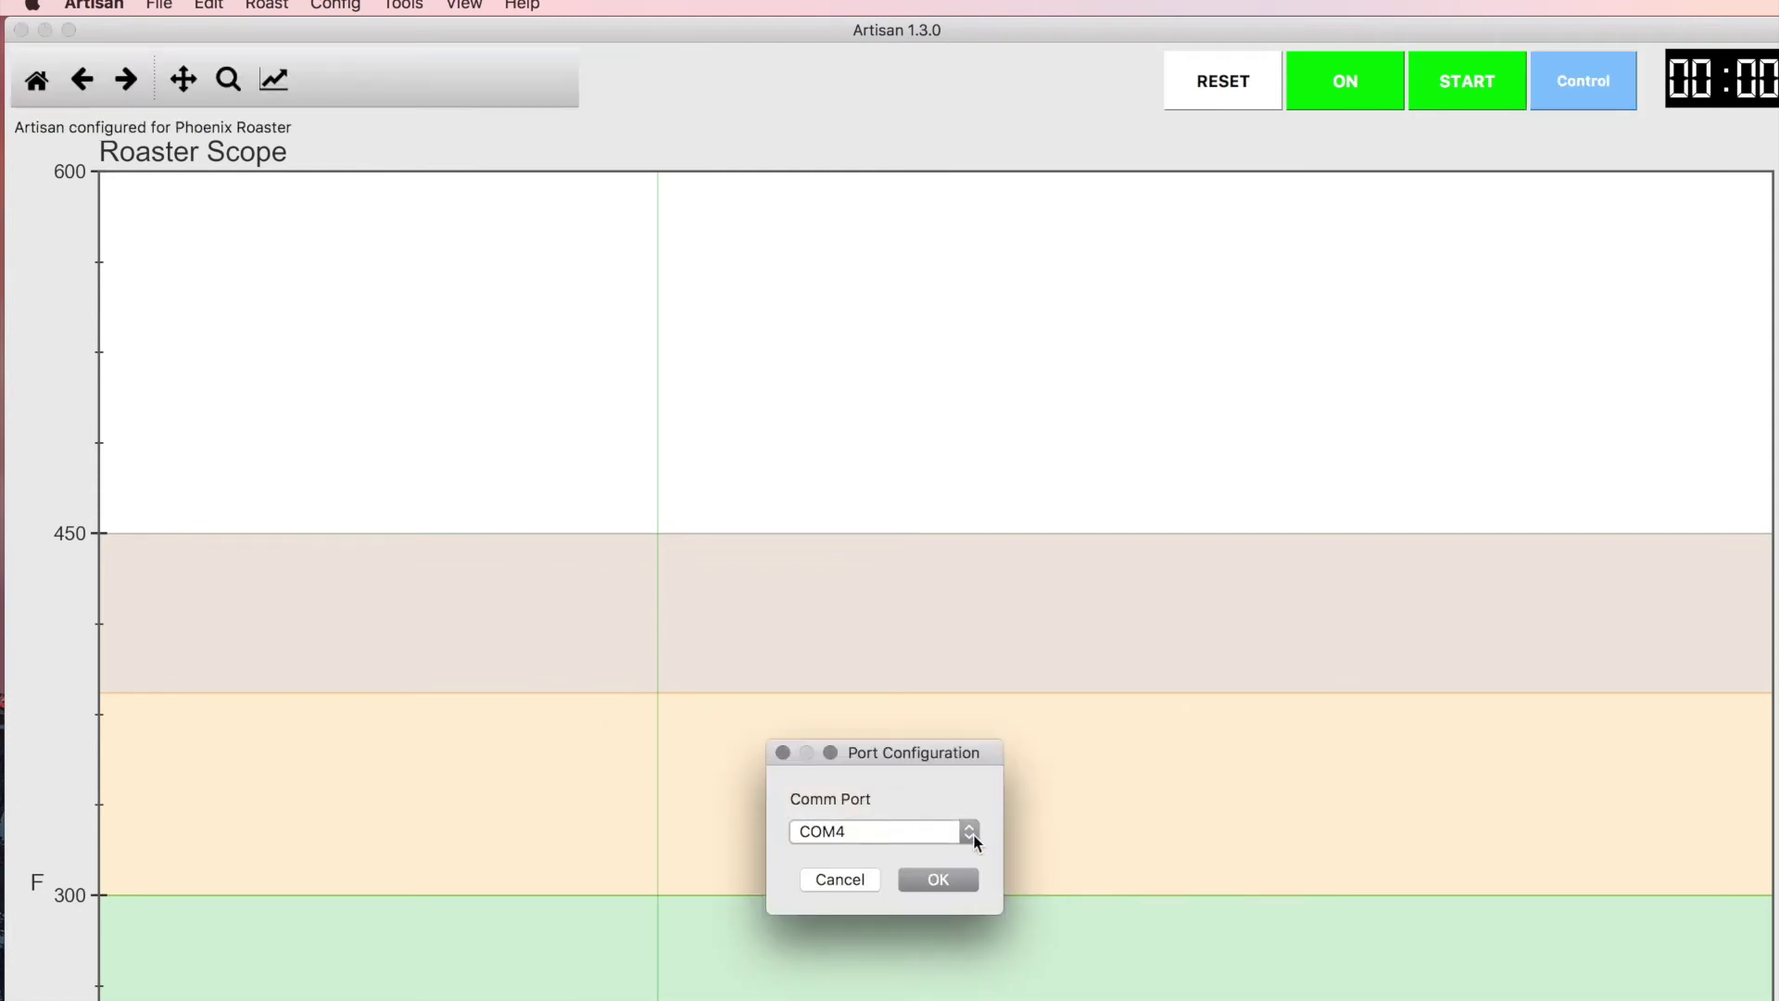
pyautogui.click(972, 836)
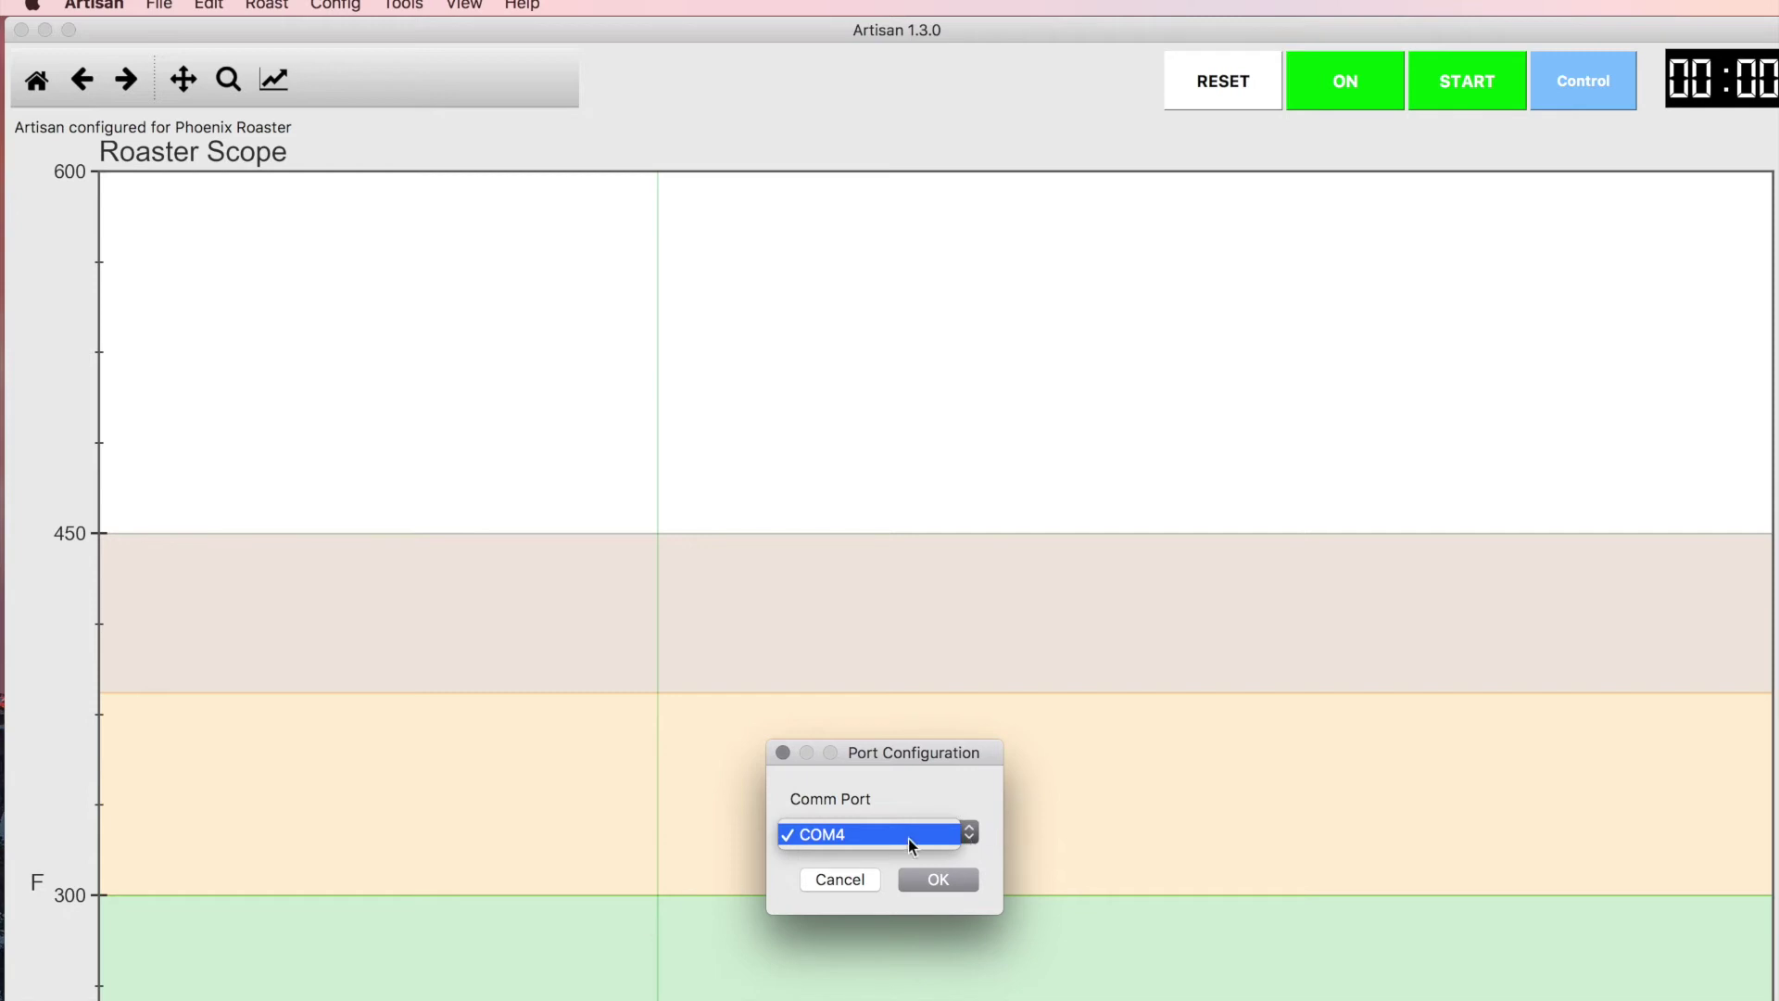
pyautogui.click(968, 838)
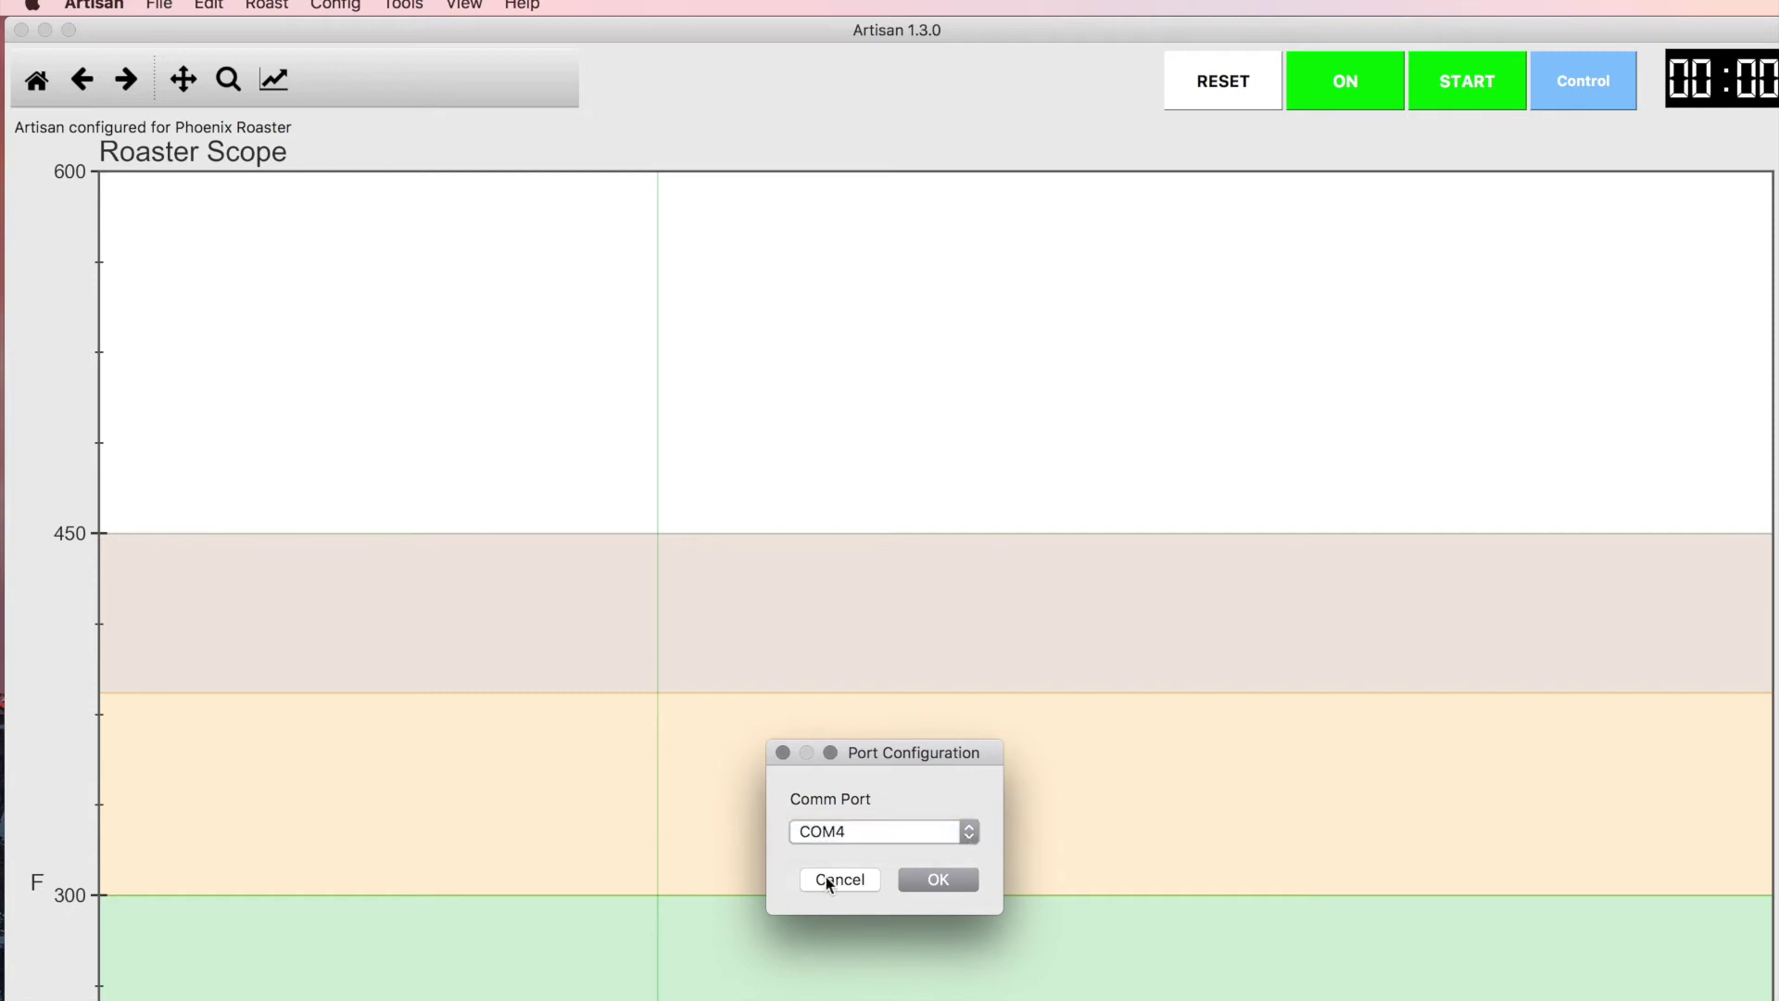
pyautogui.click(967, 834)
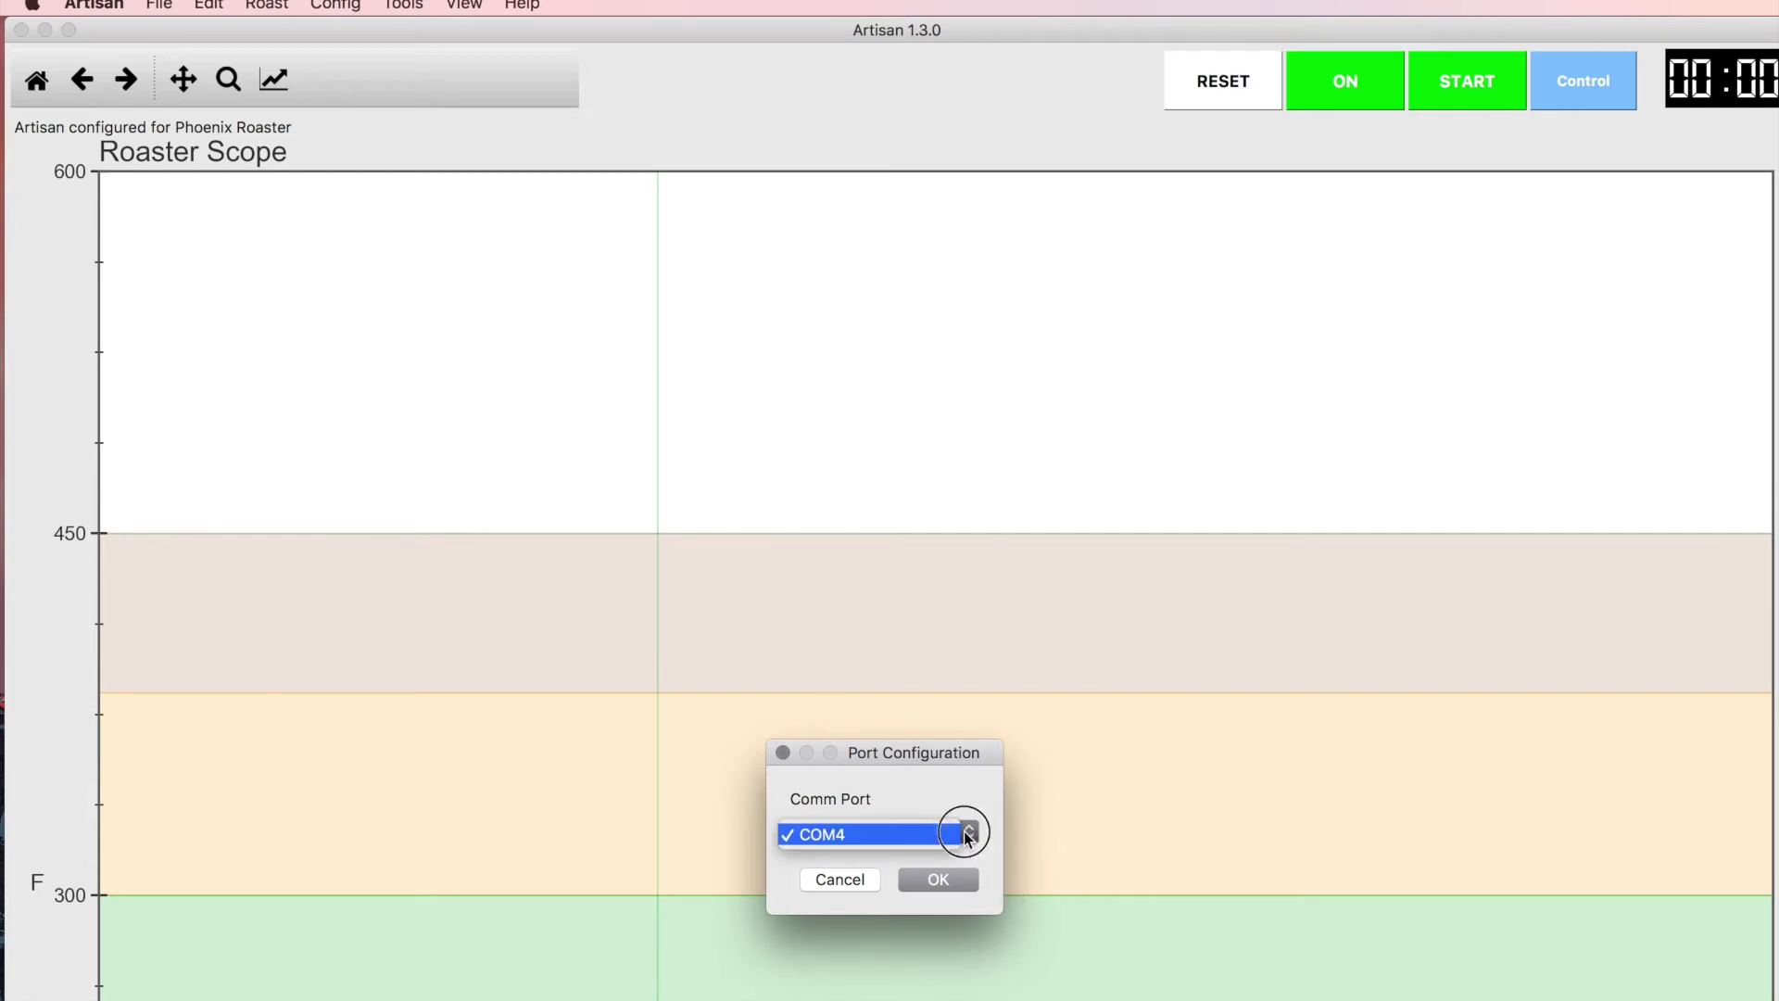
pyautogui.click(856, 828)
pyautogui.click(947, 880)
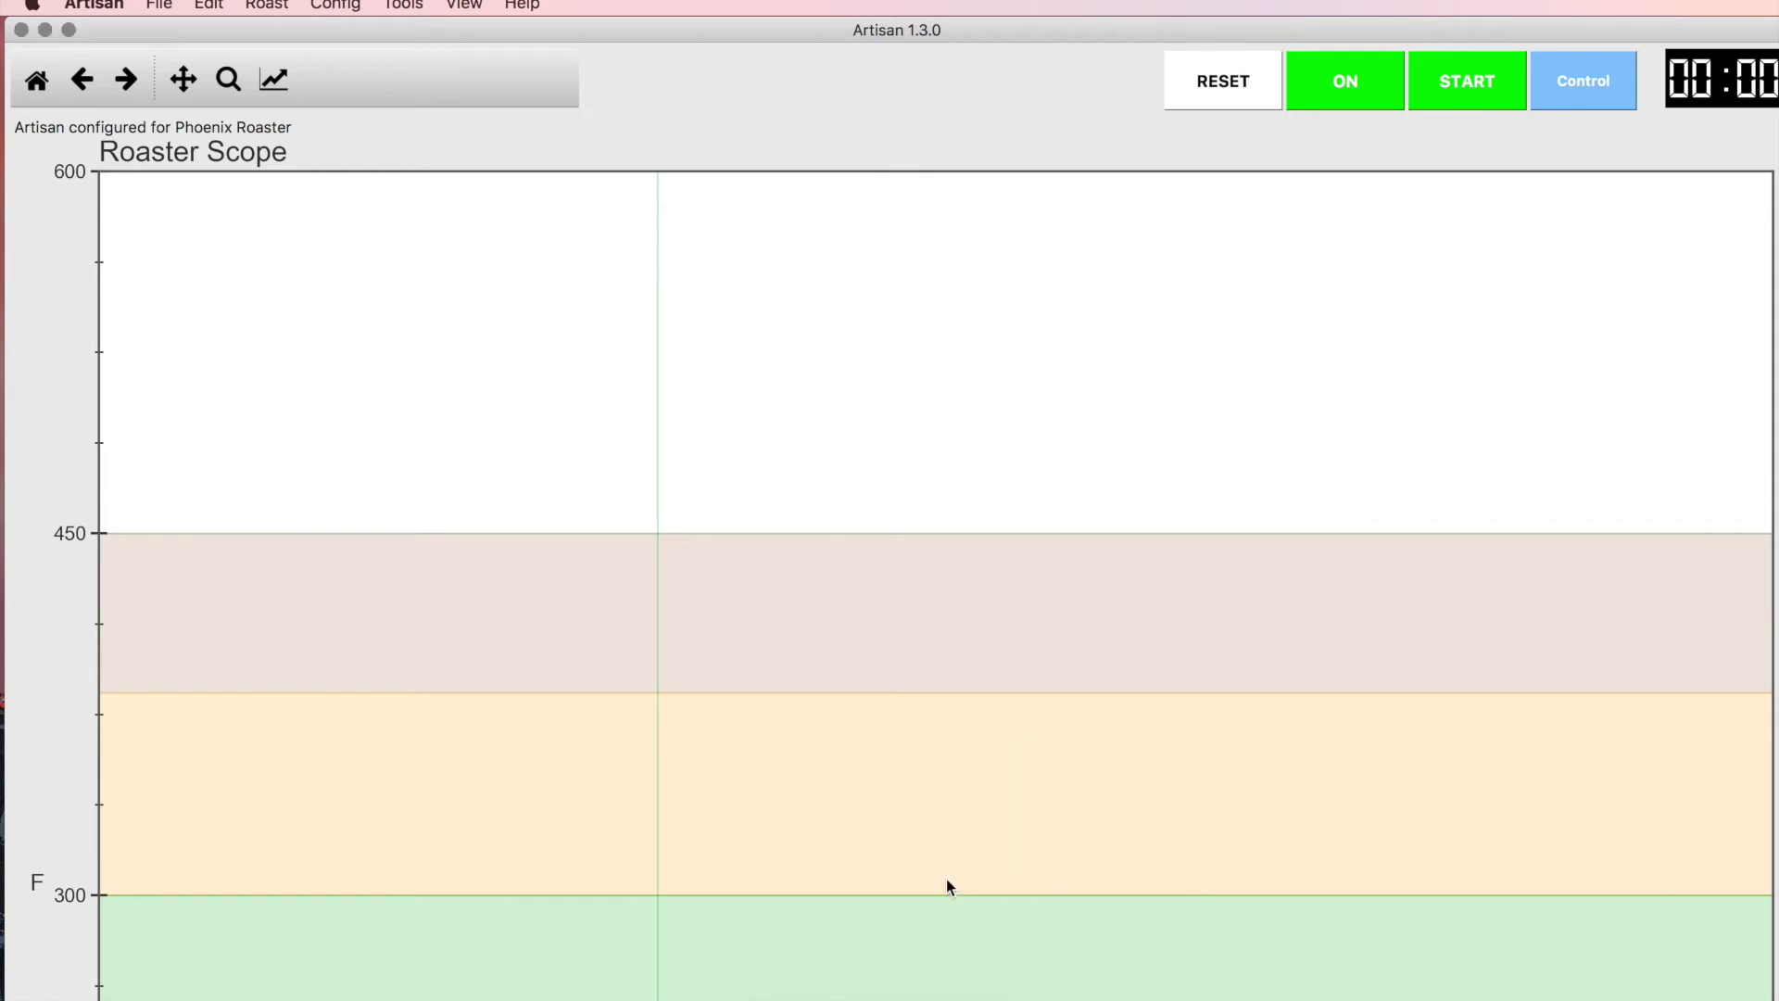
# Step: Test the Phoenix Roaster connection by turning monitoring on and off, and reset the scope
pyautogui.click(1366, 82)
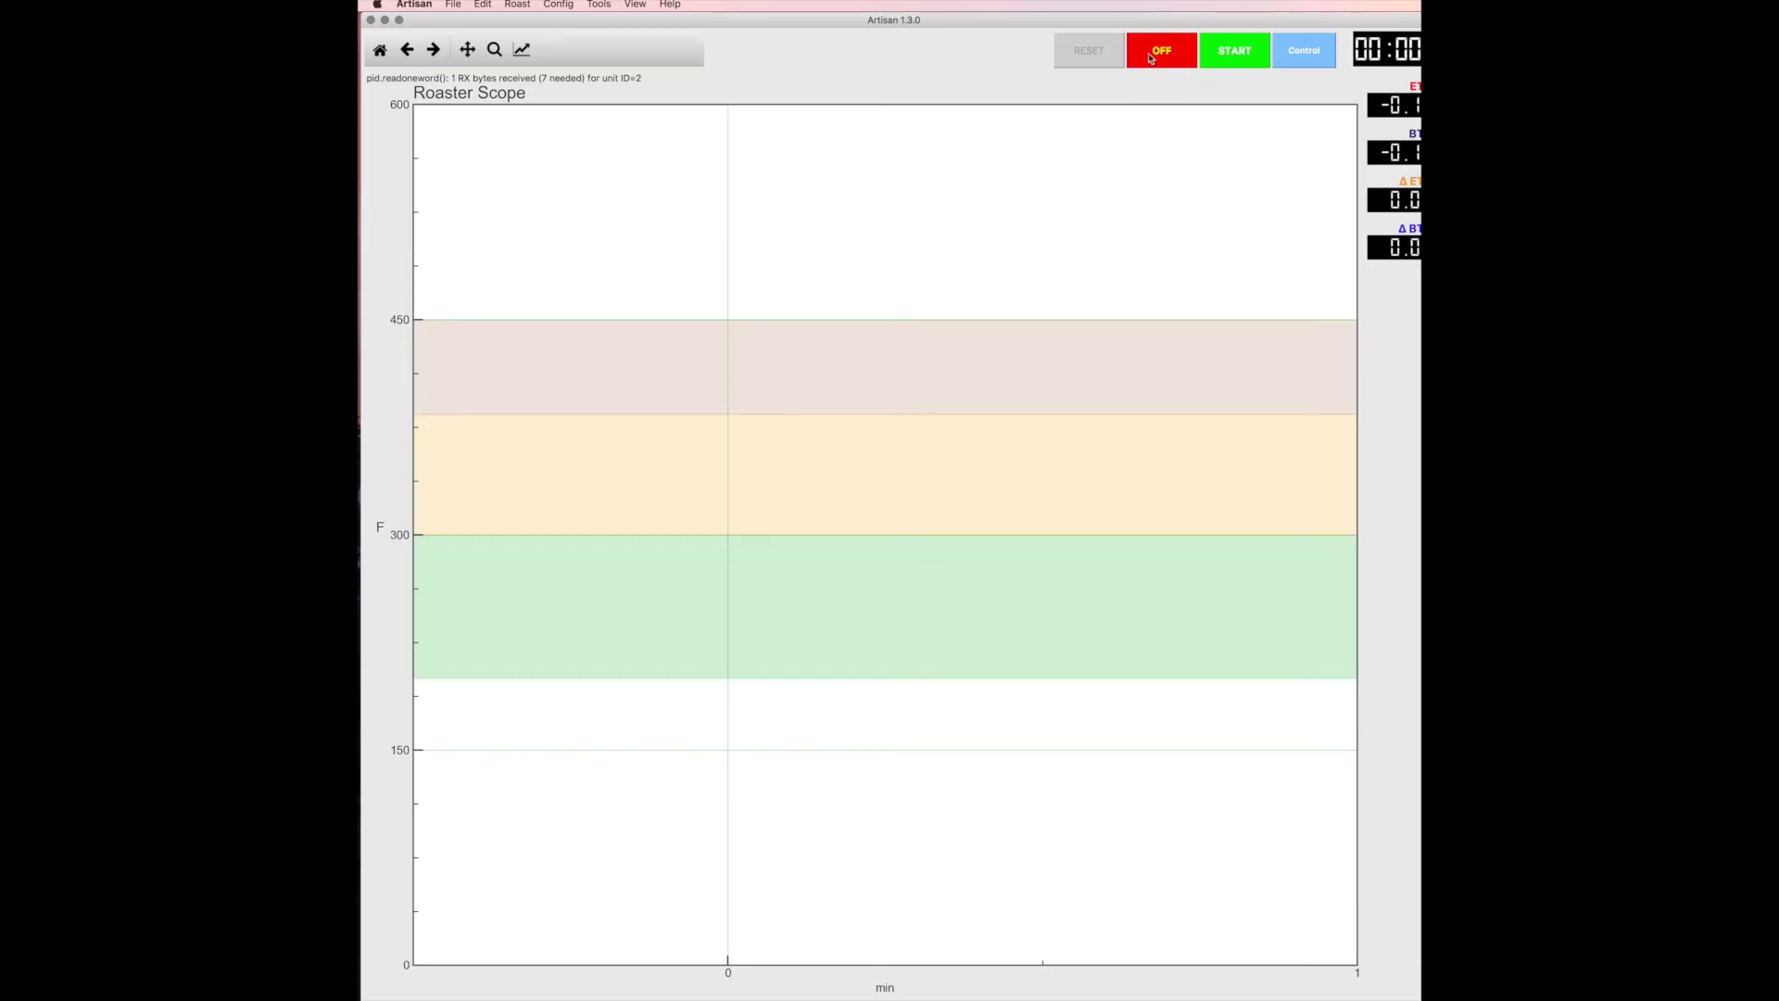
pyautogui.click(1162, 58)
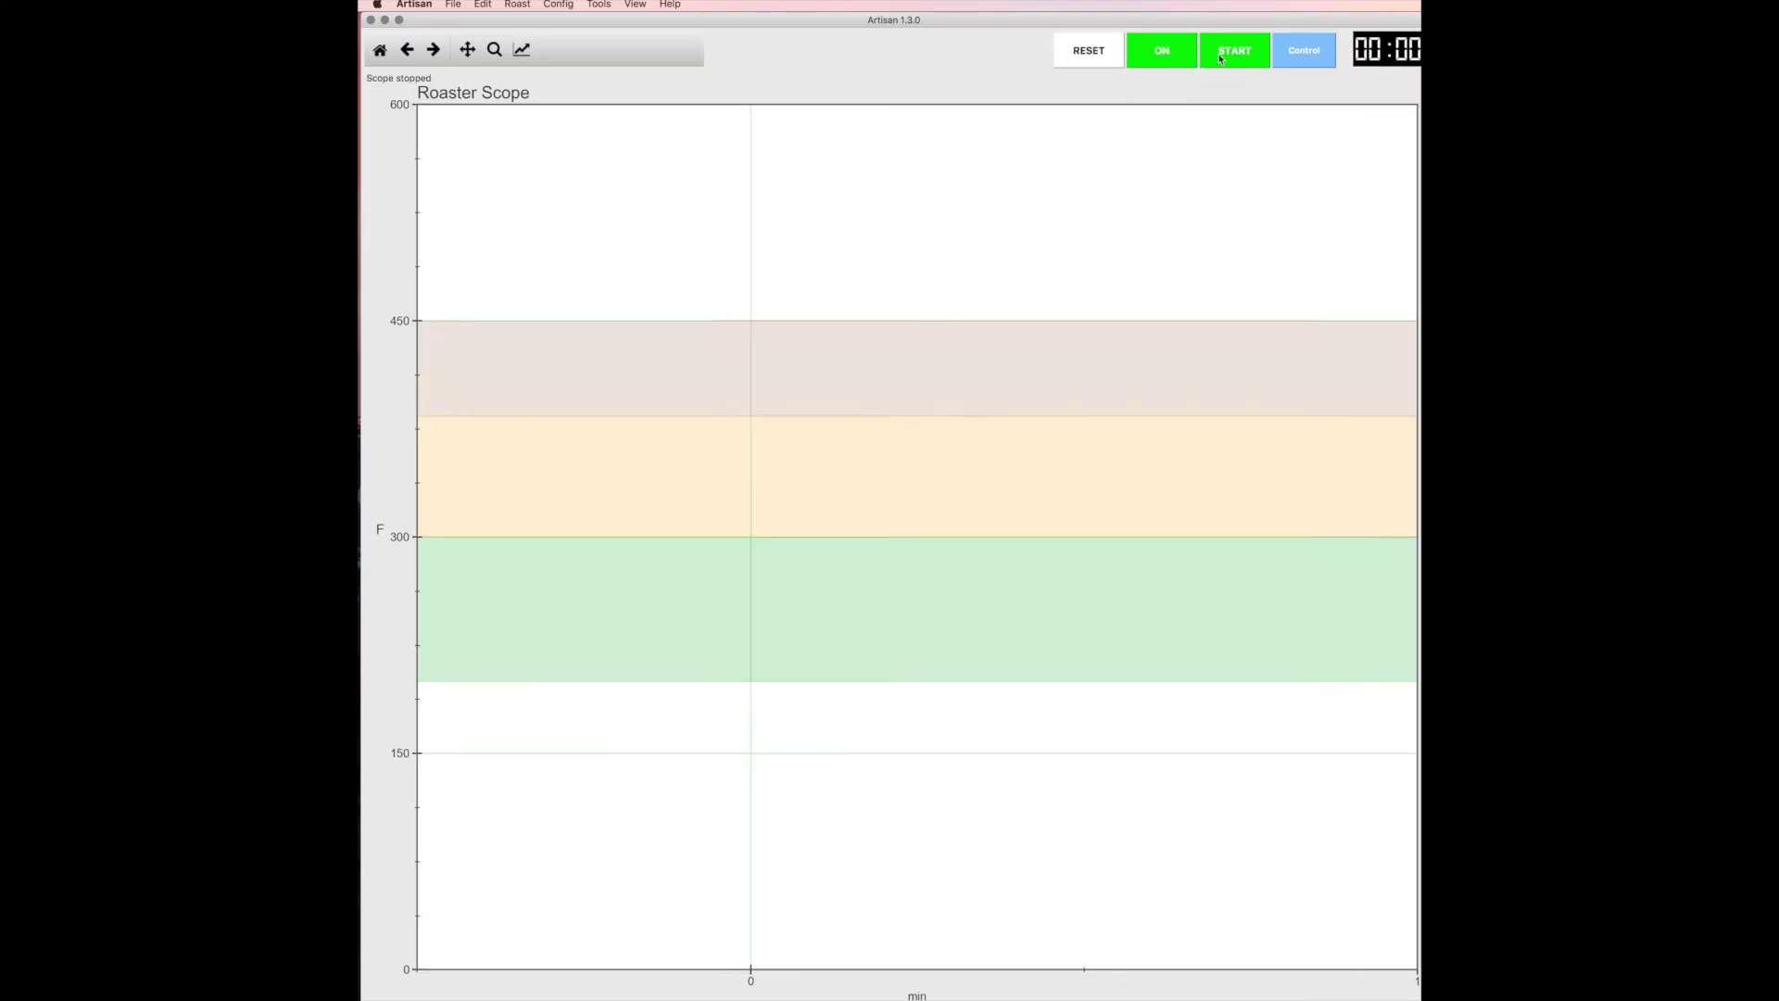
pyautogui.click(1087, 54)
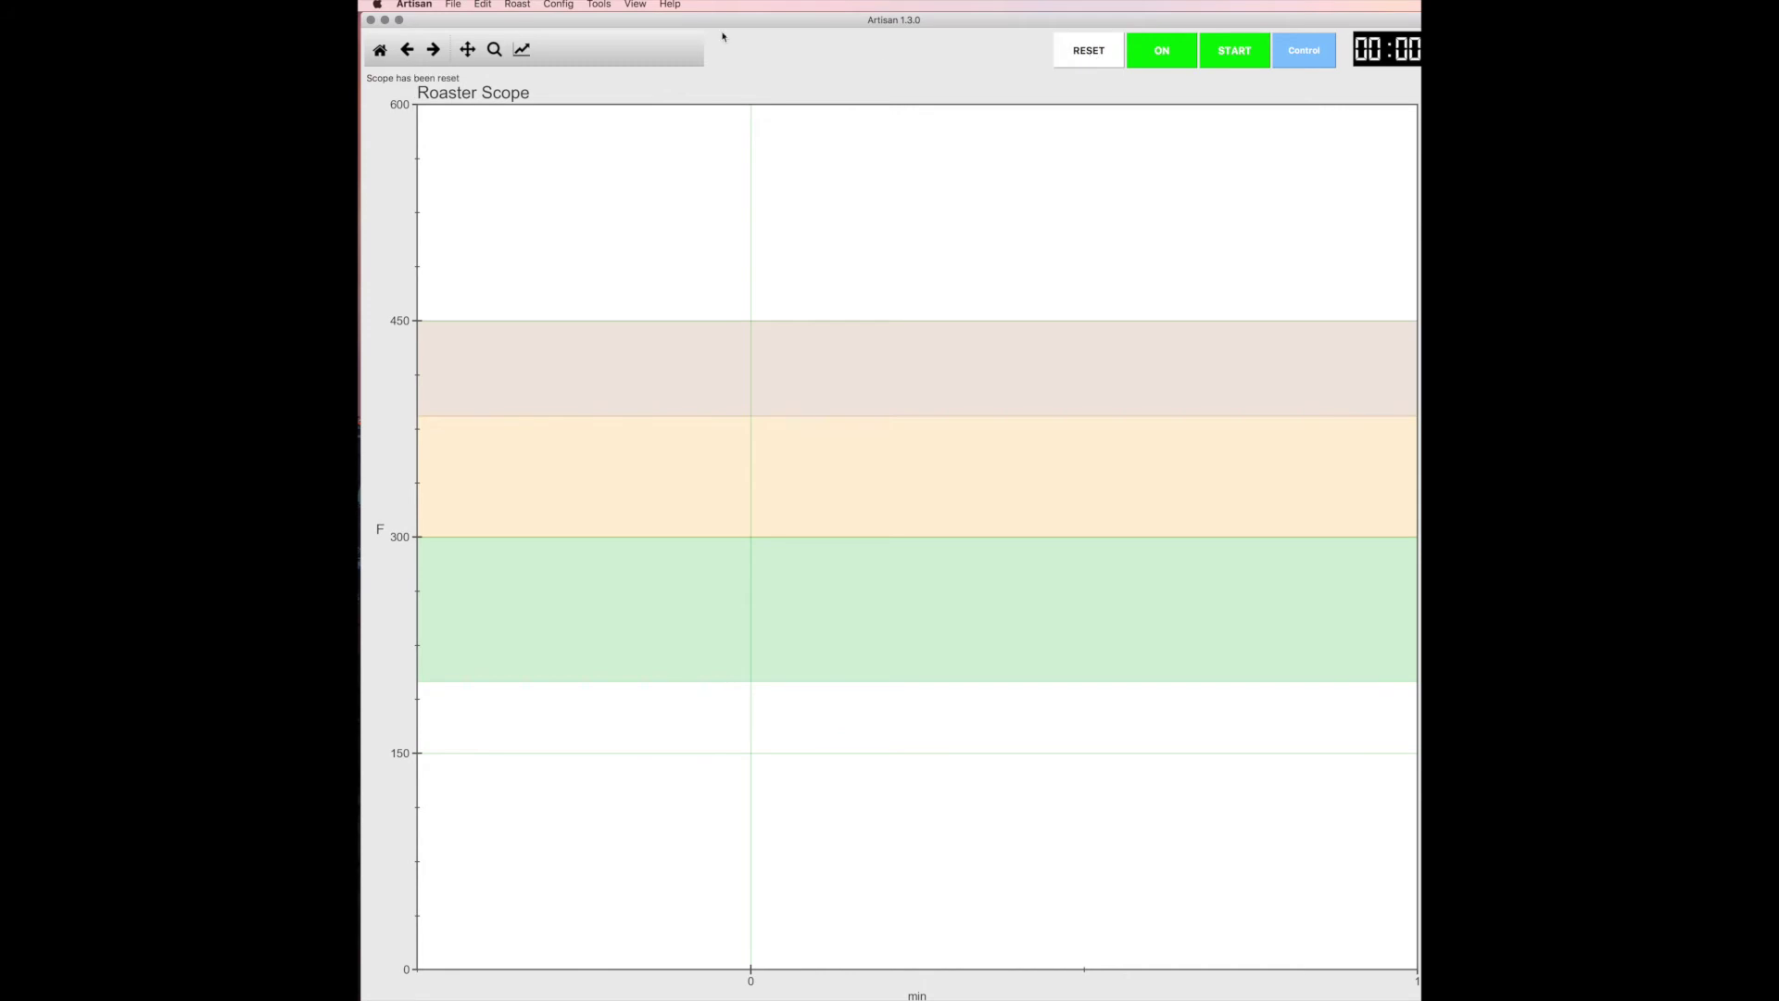
# Step: Configure Artisan for the Sedona Elite Roaster, overwriting the current settings and using comm port COM4
pyautogui.click(519, 5)
pyautogui.moveTo(558, 5)
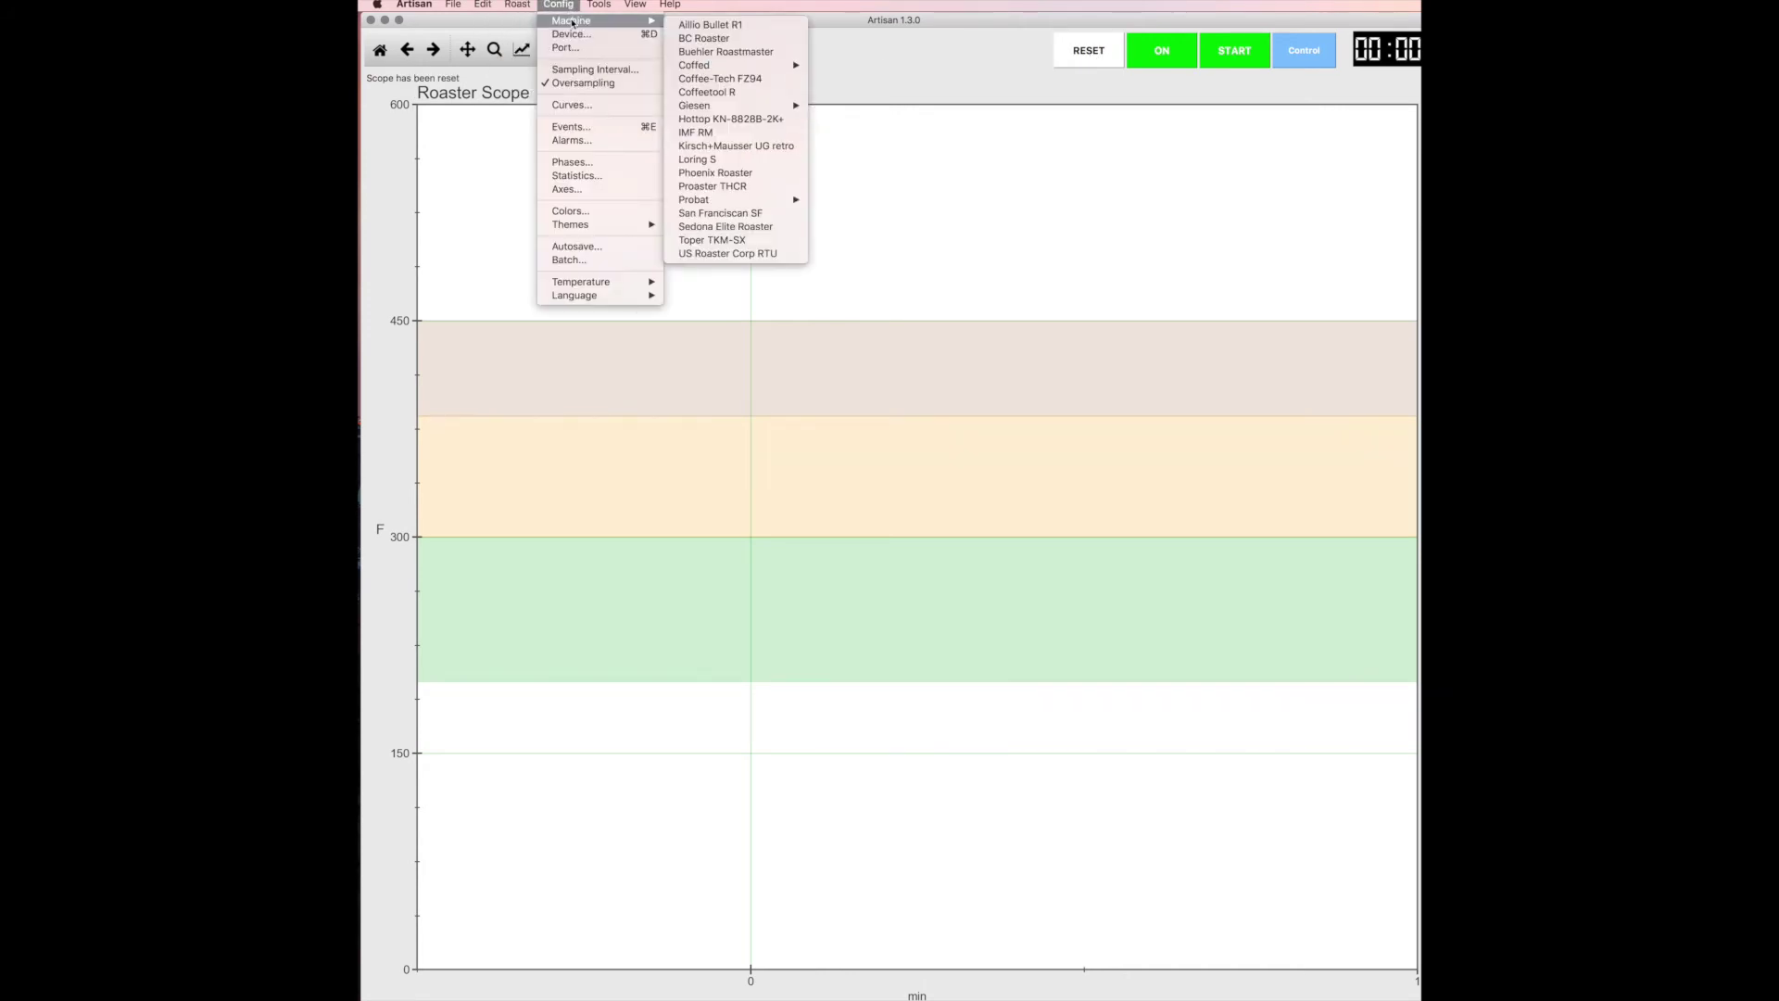
pyautogui.click(737, 226)
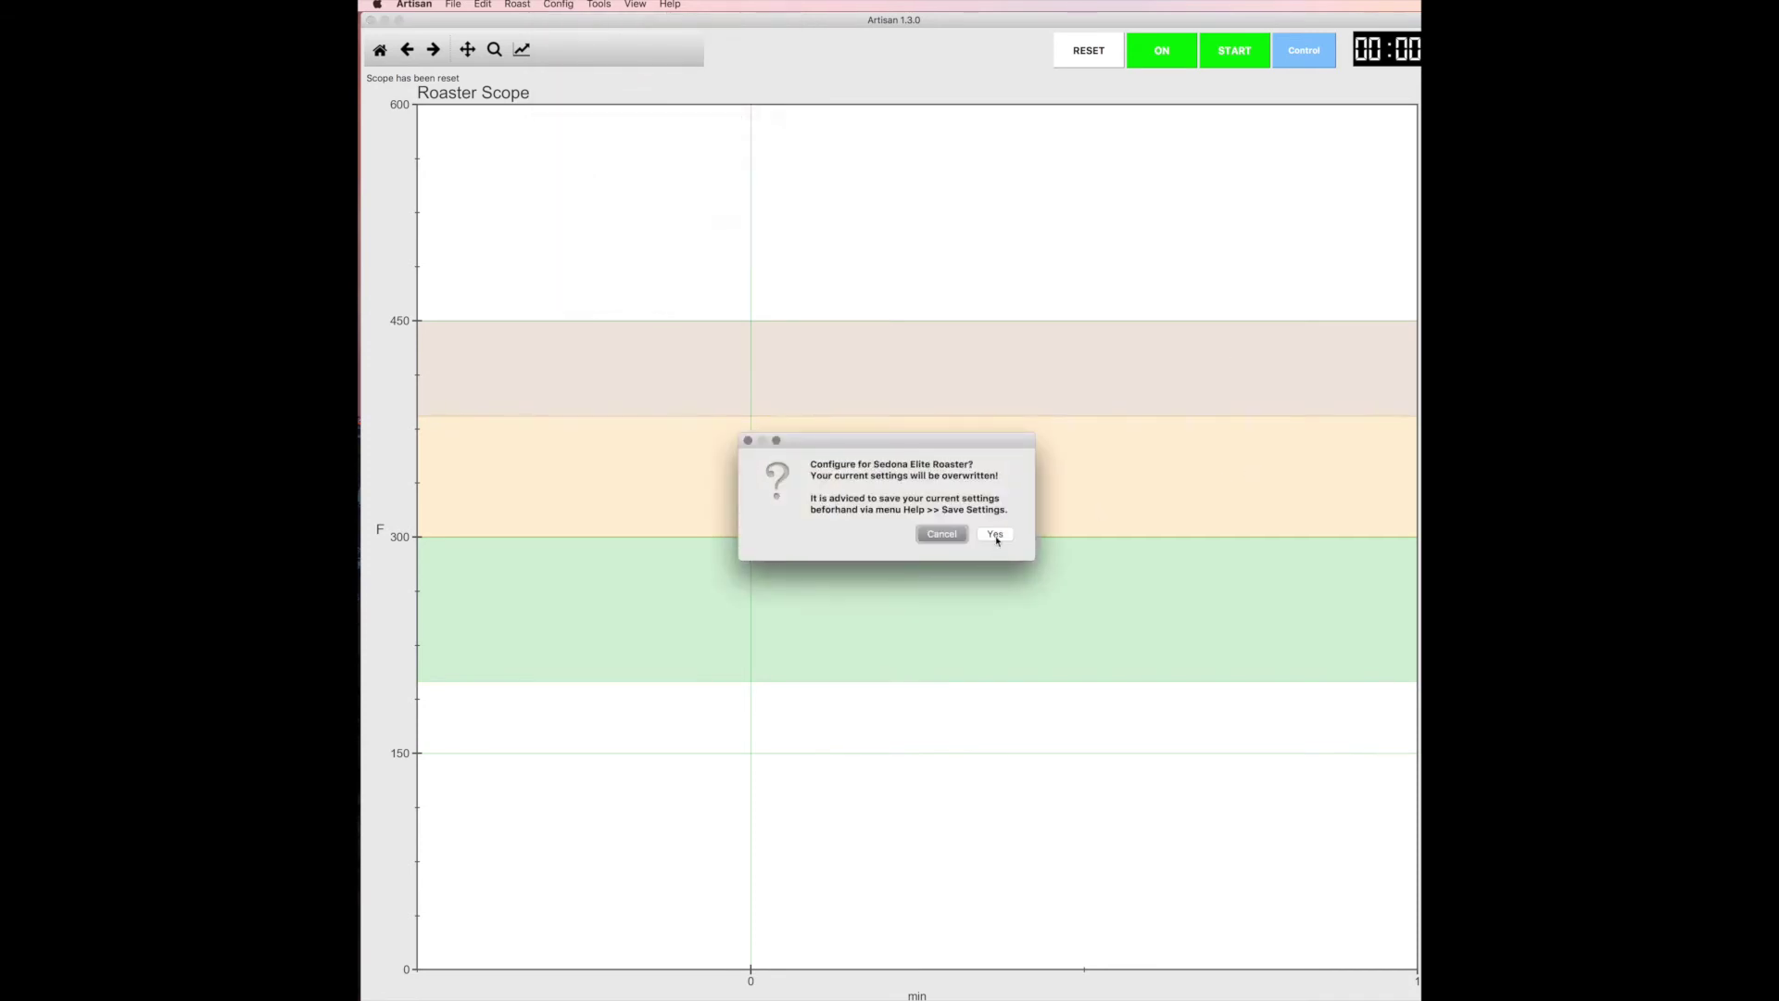
pyautogui.click(997, 538)
pyautogui.click(936, 501)
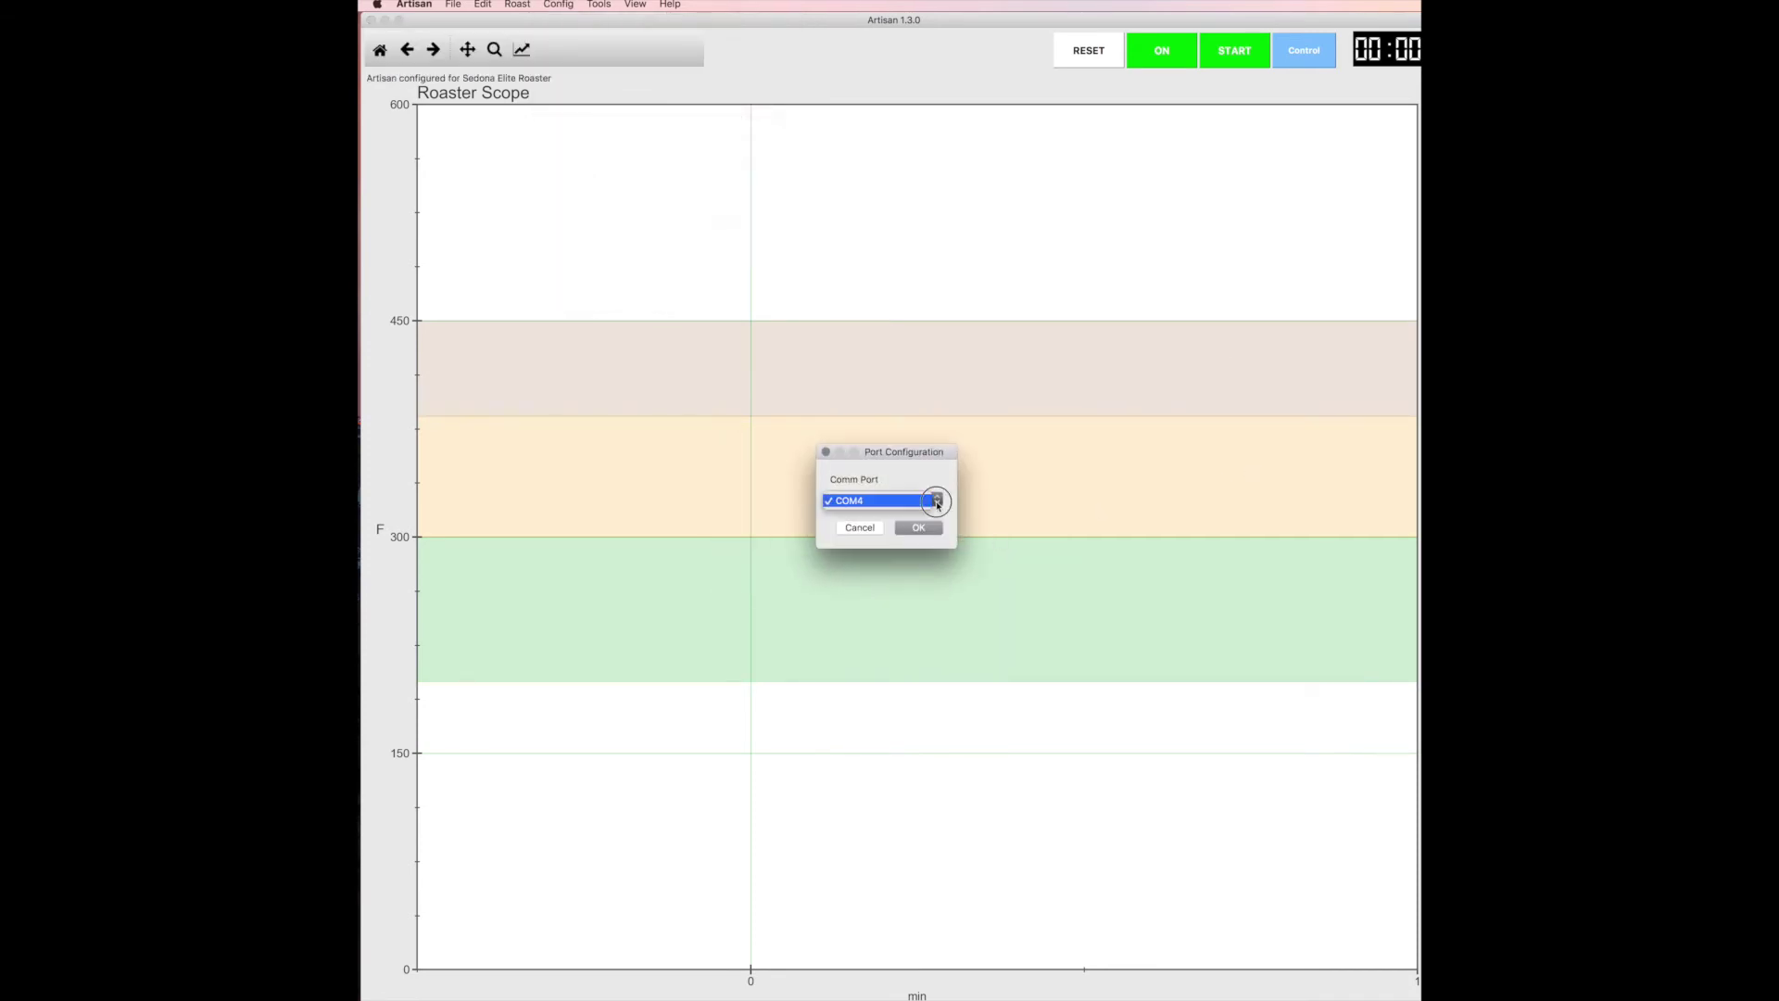
pyautogui.click(937, 502)
pyautogui.click(922, 529)
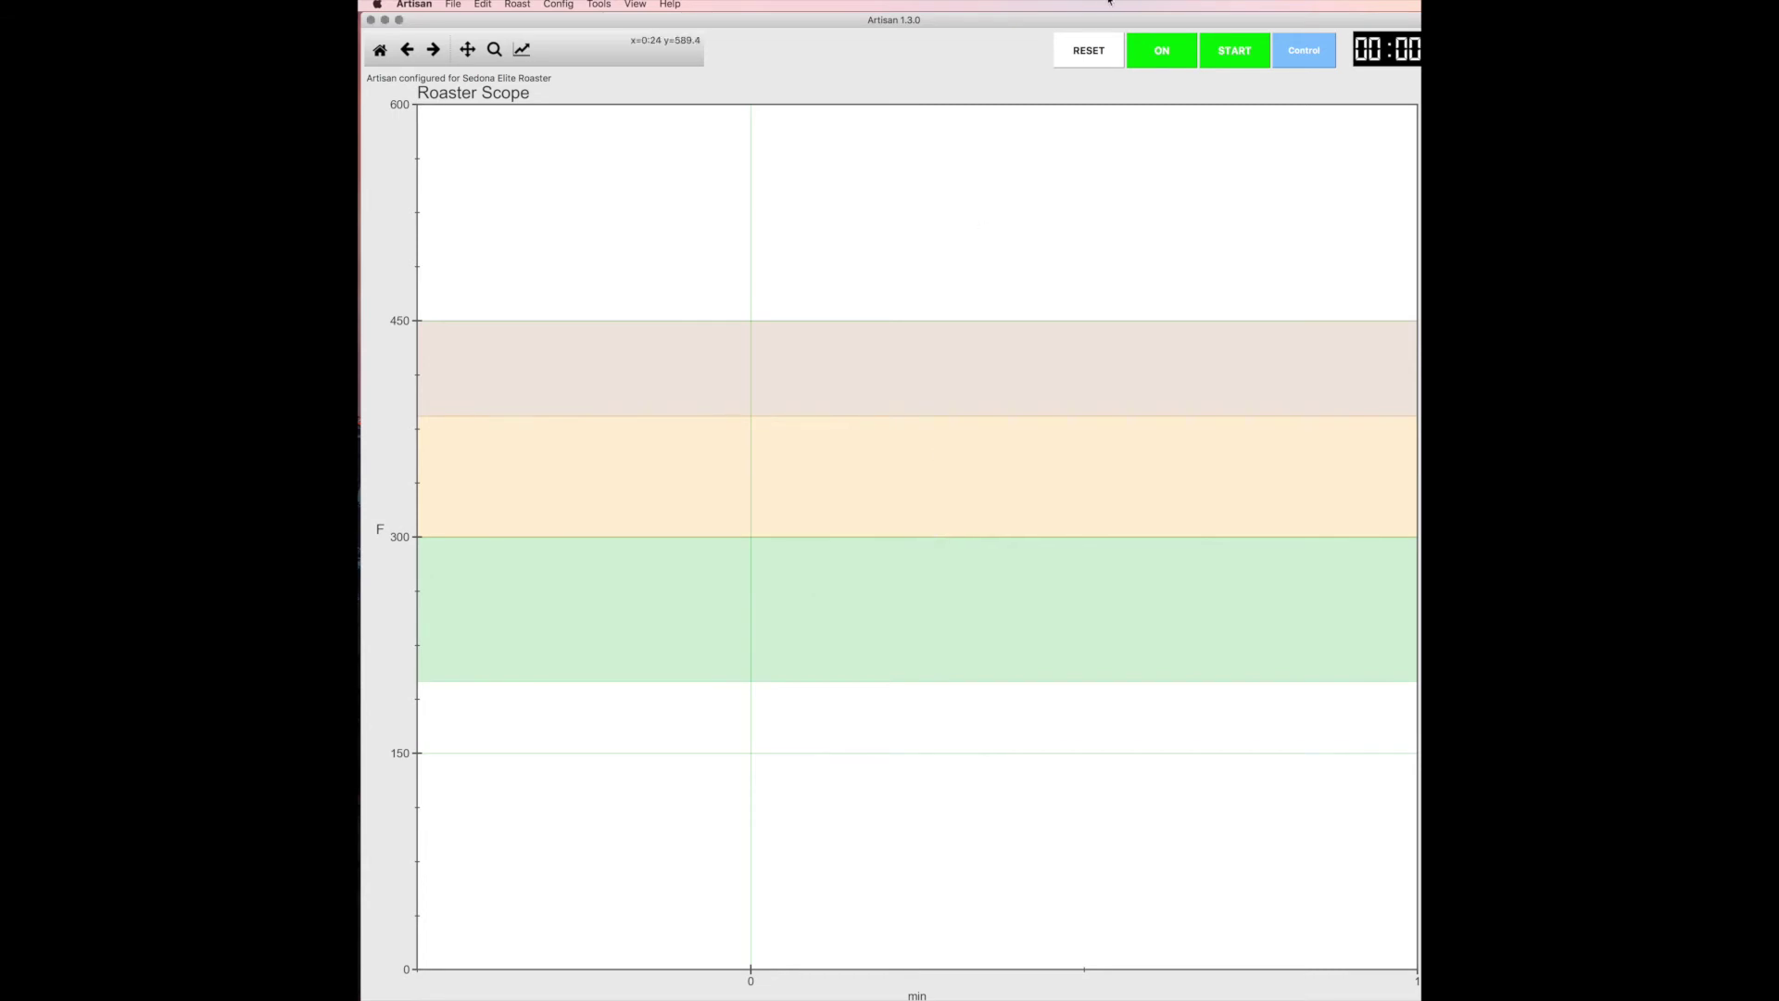
# Step: Start recording a test roast with monitoring on and mark the Charge event
pyautogui.click(1169, 61)
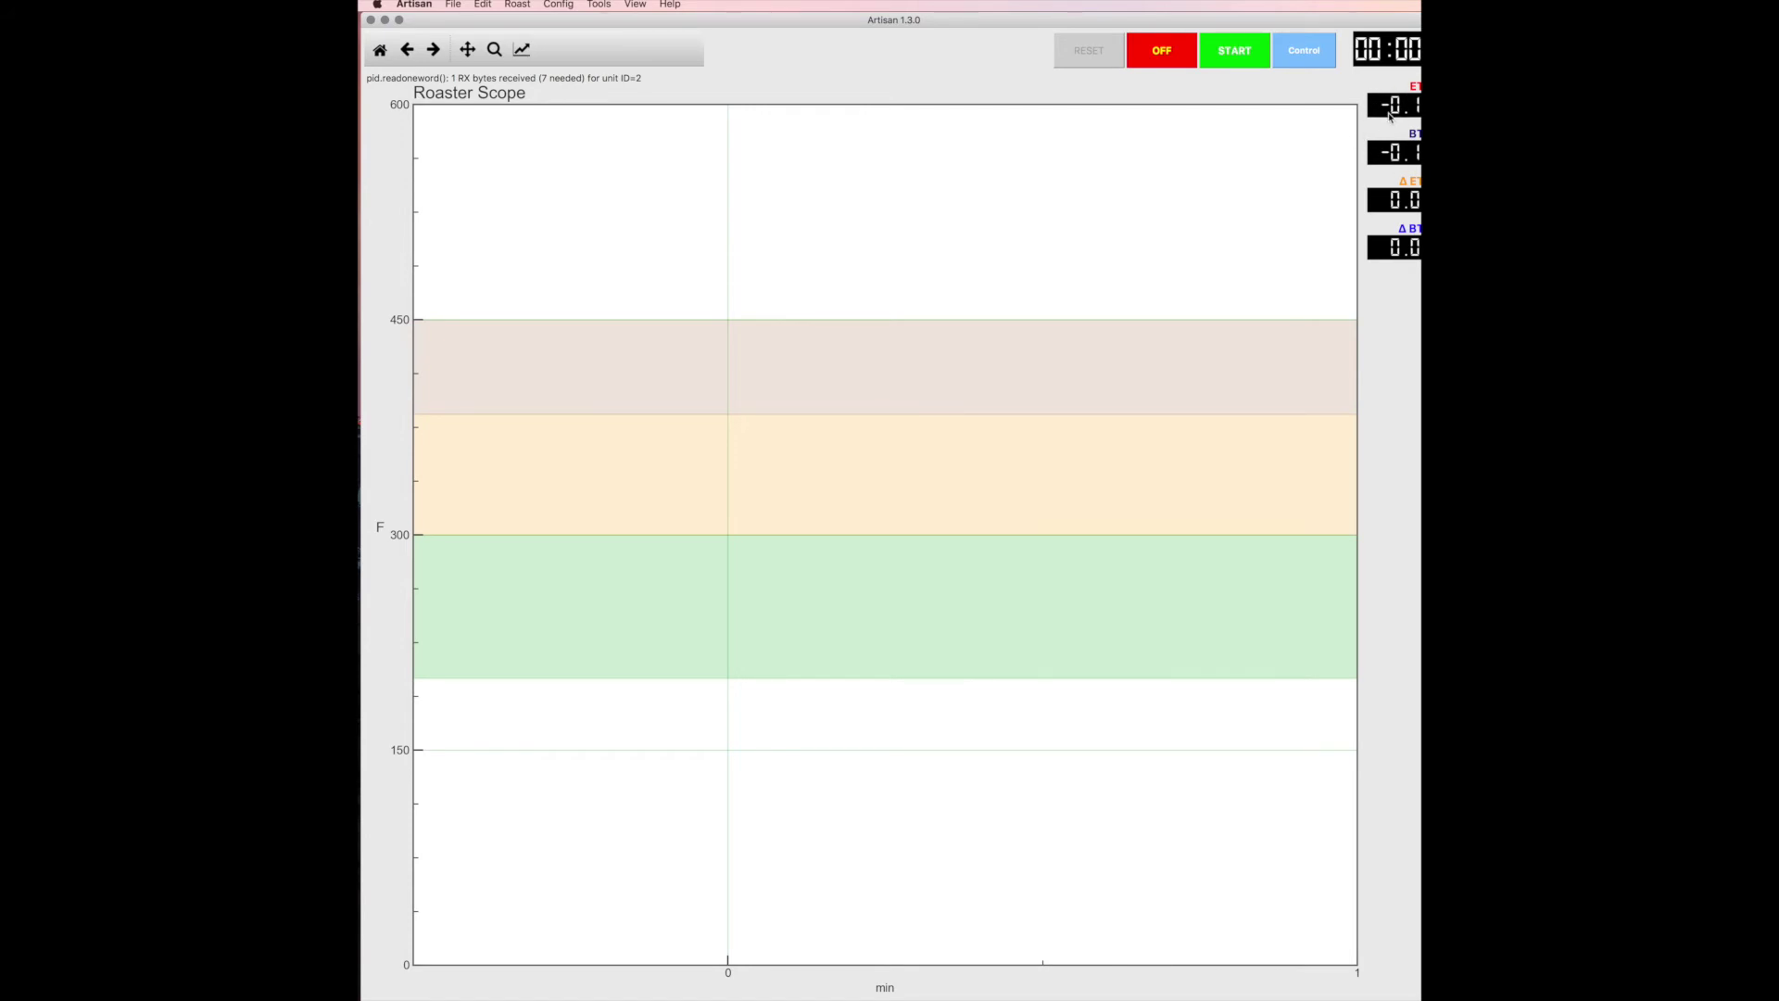
pyautogui.click(1243, 61)
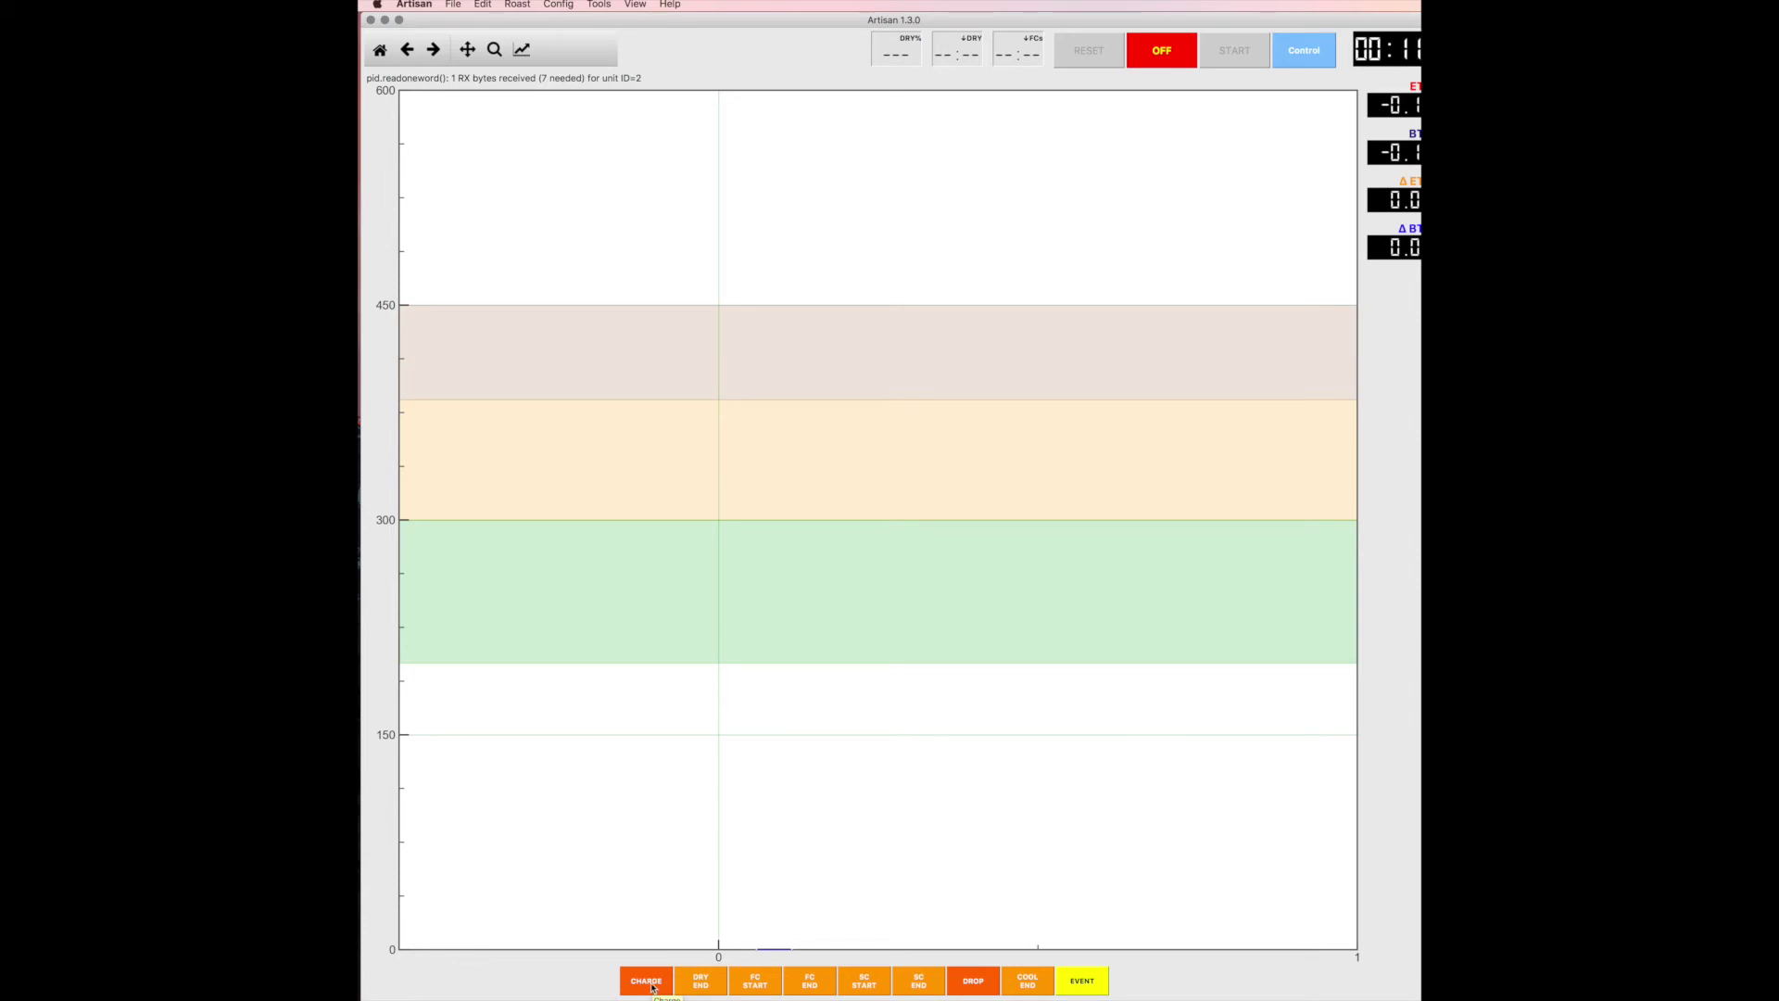
pyautogui.click(649, 985)
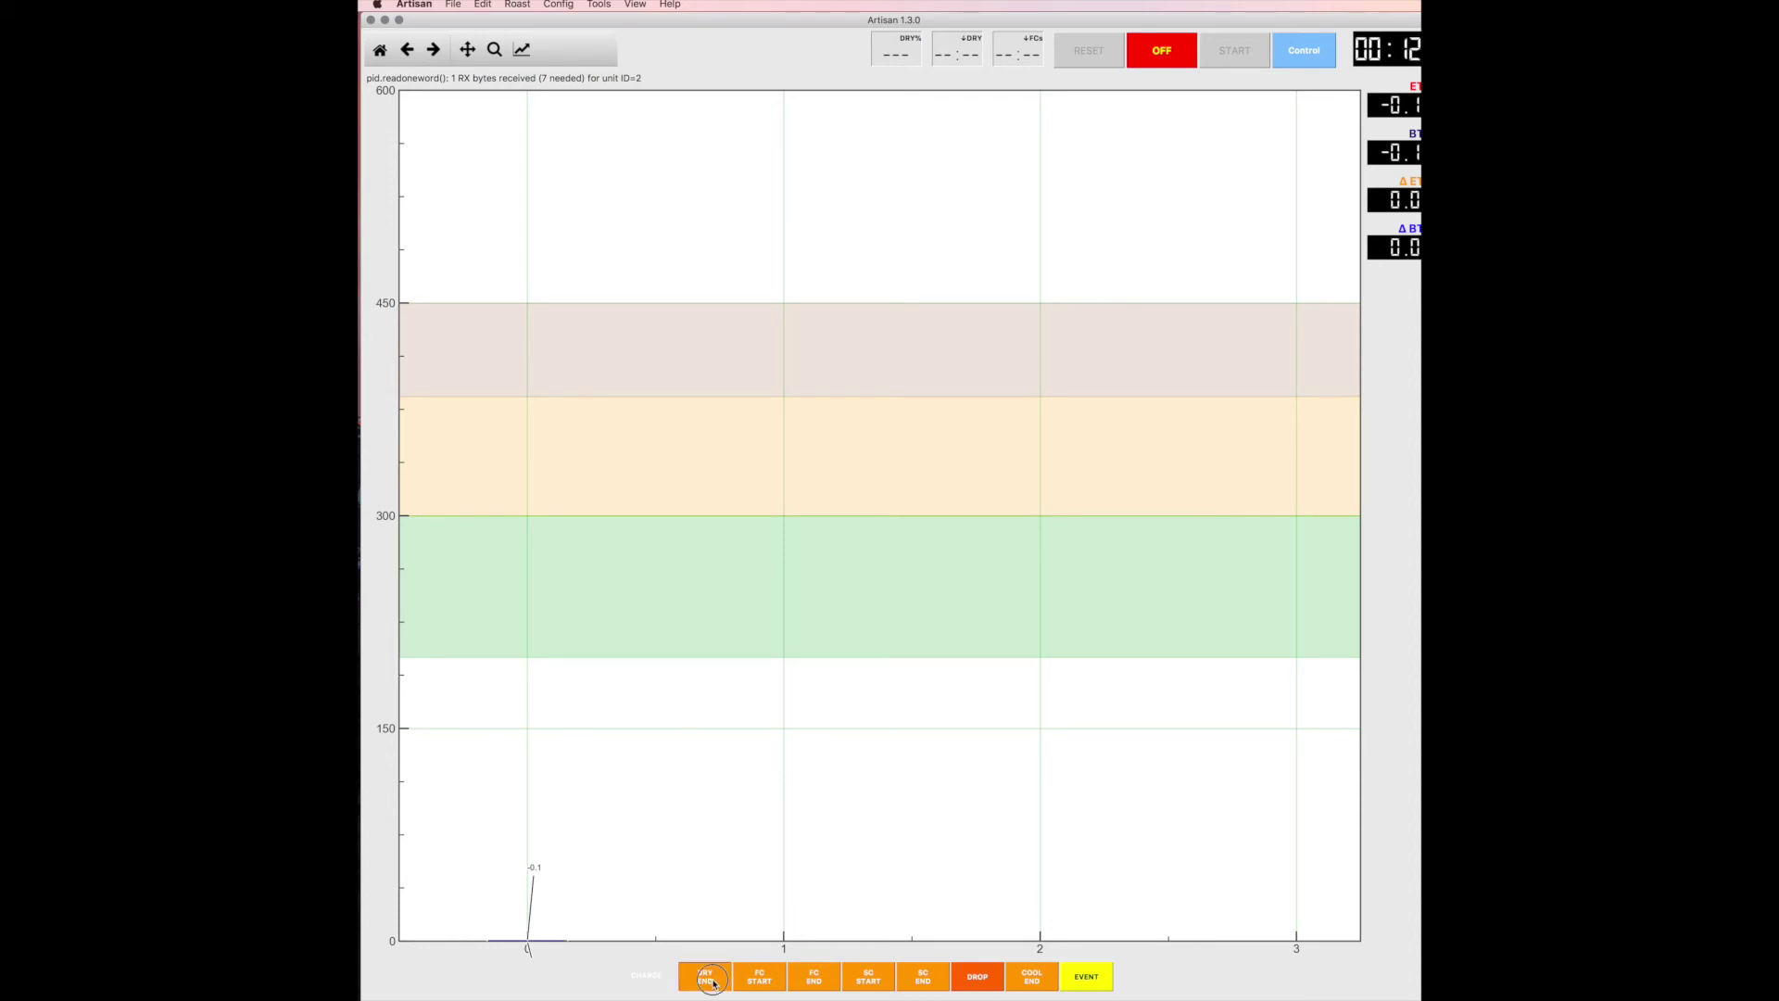
# Step: Mark Dry End, first crack start and end, second crack start and end, Drop and Cool End on the test roast, and stop monitoring
pyautogui.click(706, 978)
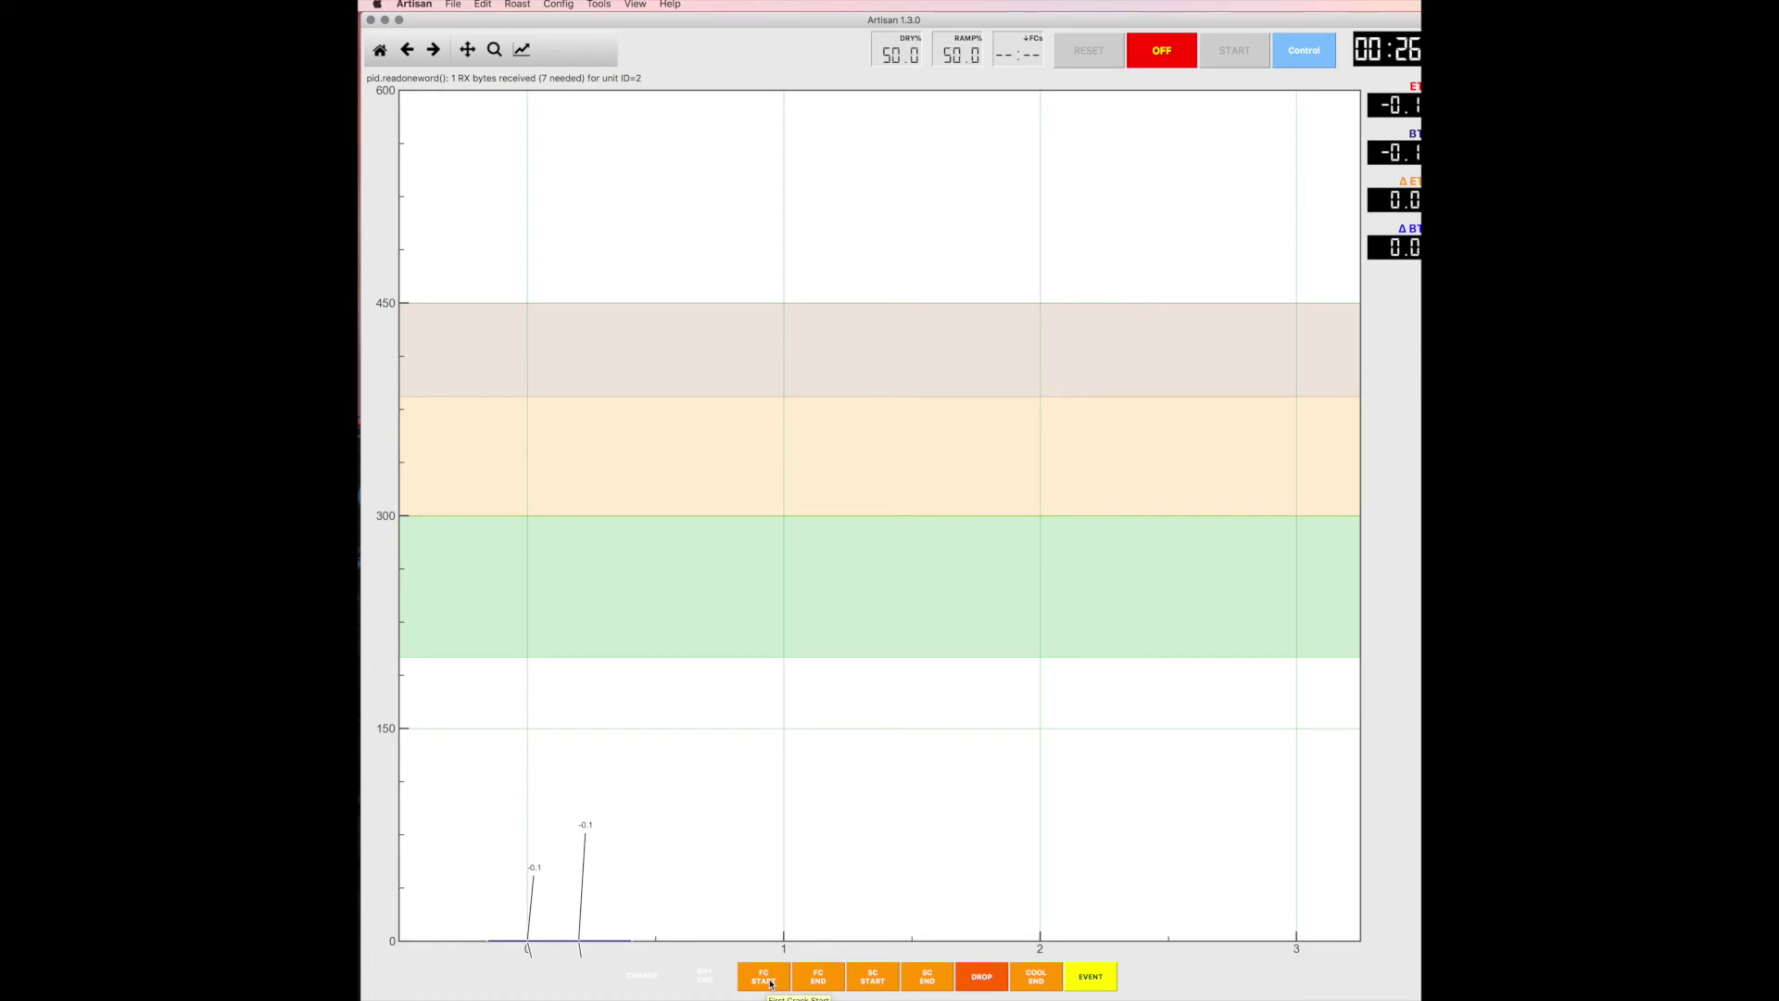
pyautogui.click(770, 984)
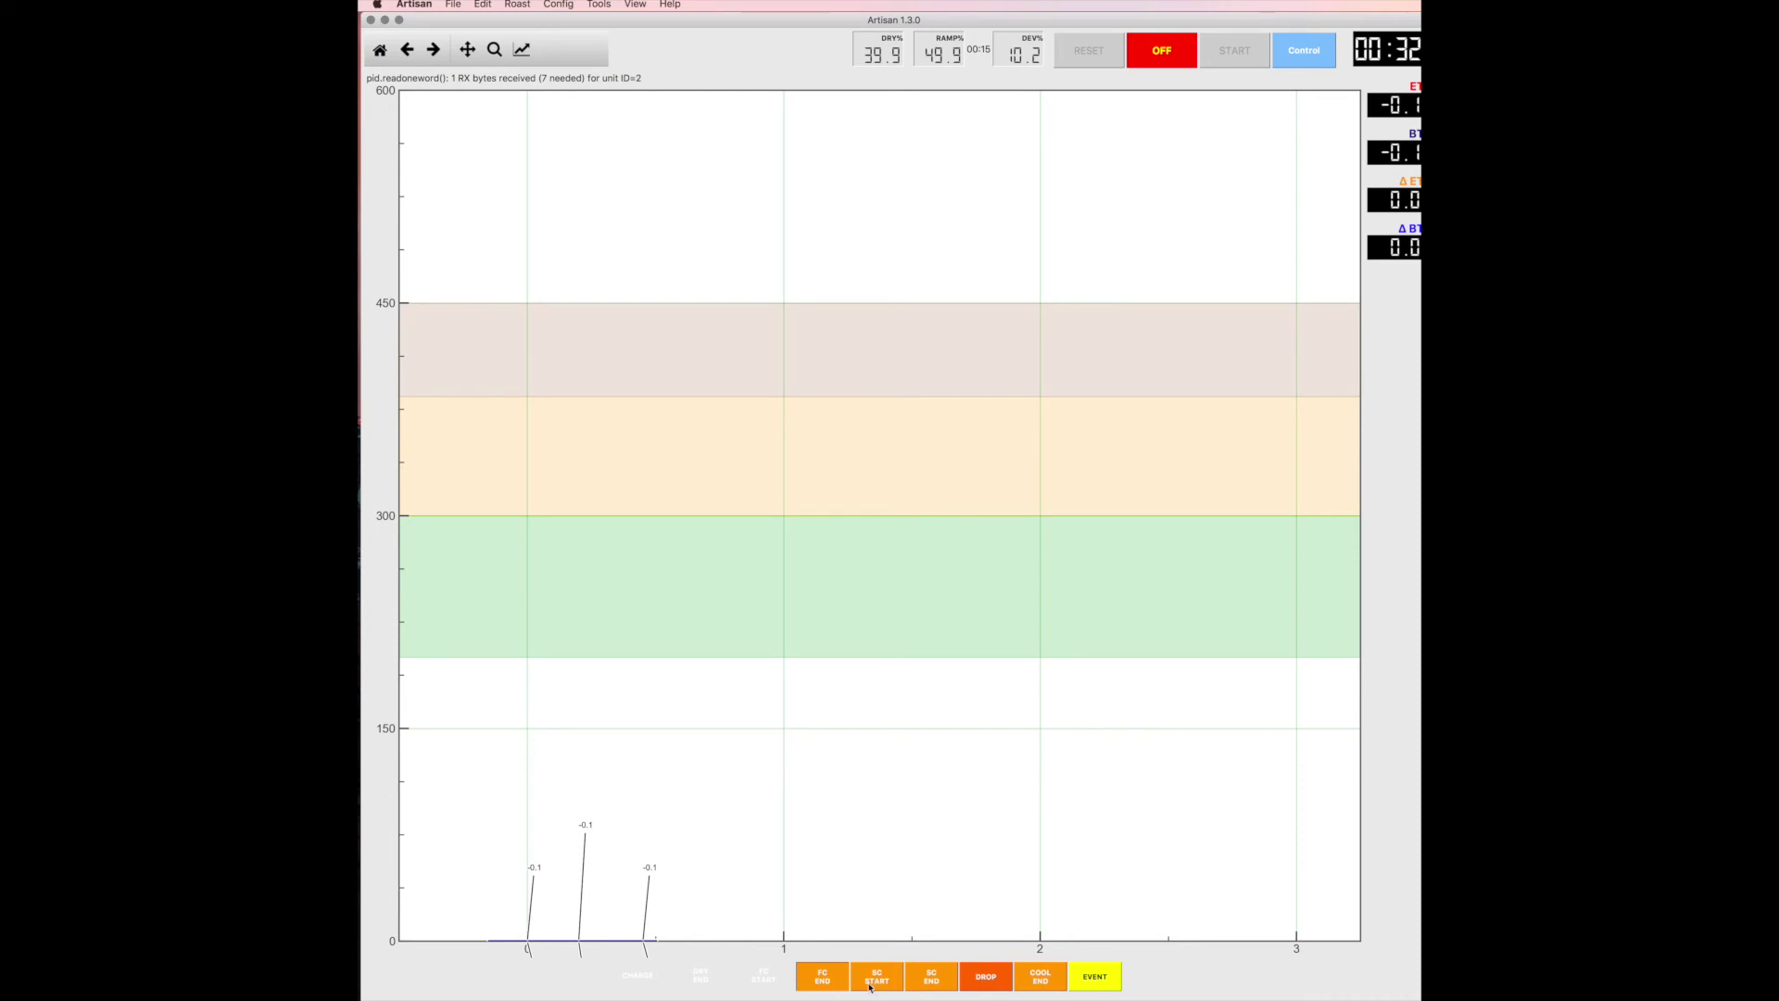
pyautogui.click(804, 990)
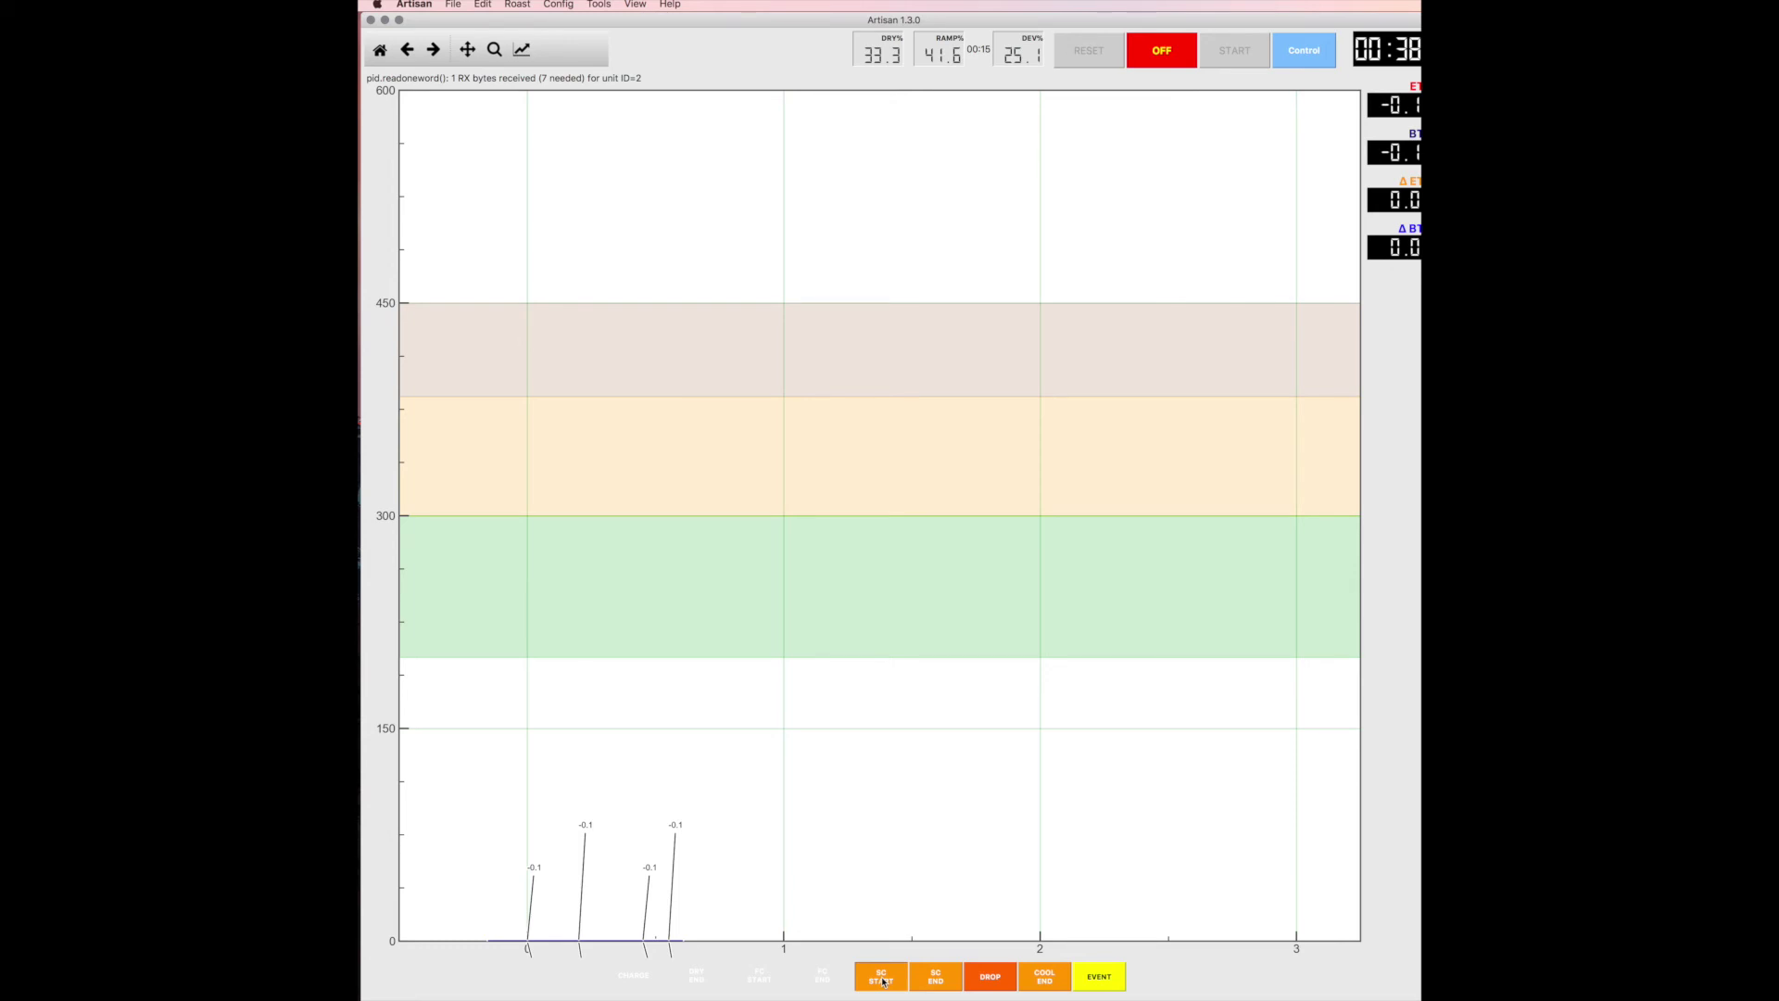
pyautogui.click(883, 981)
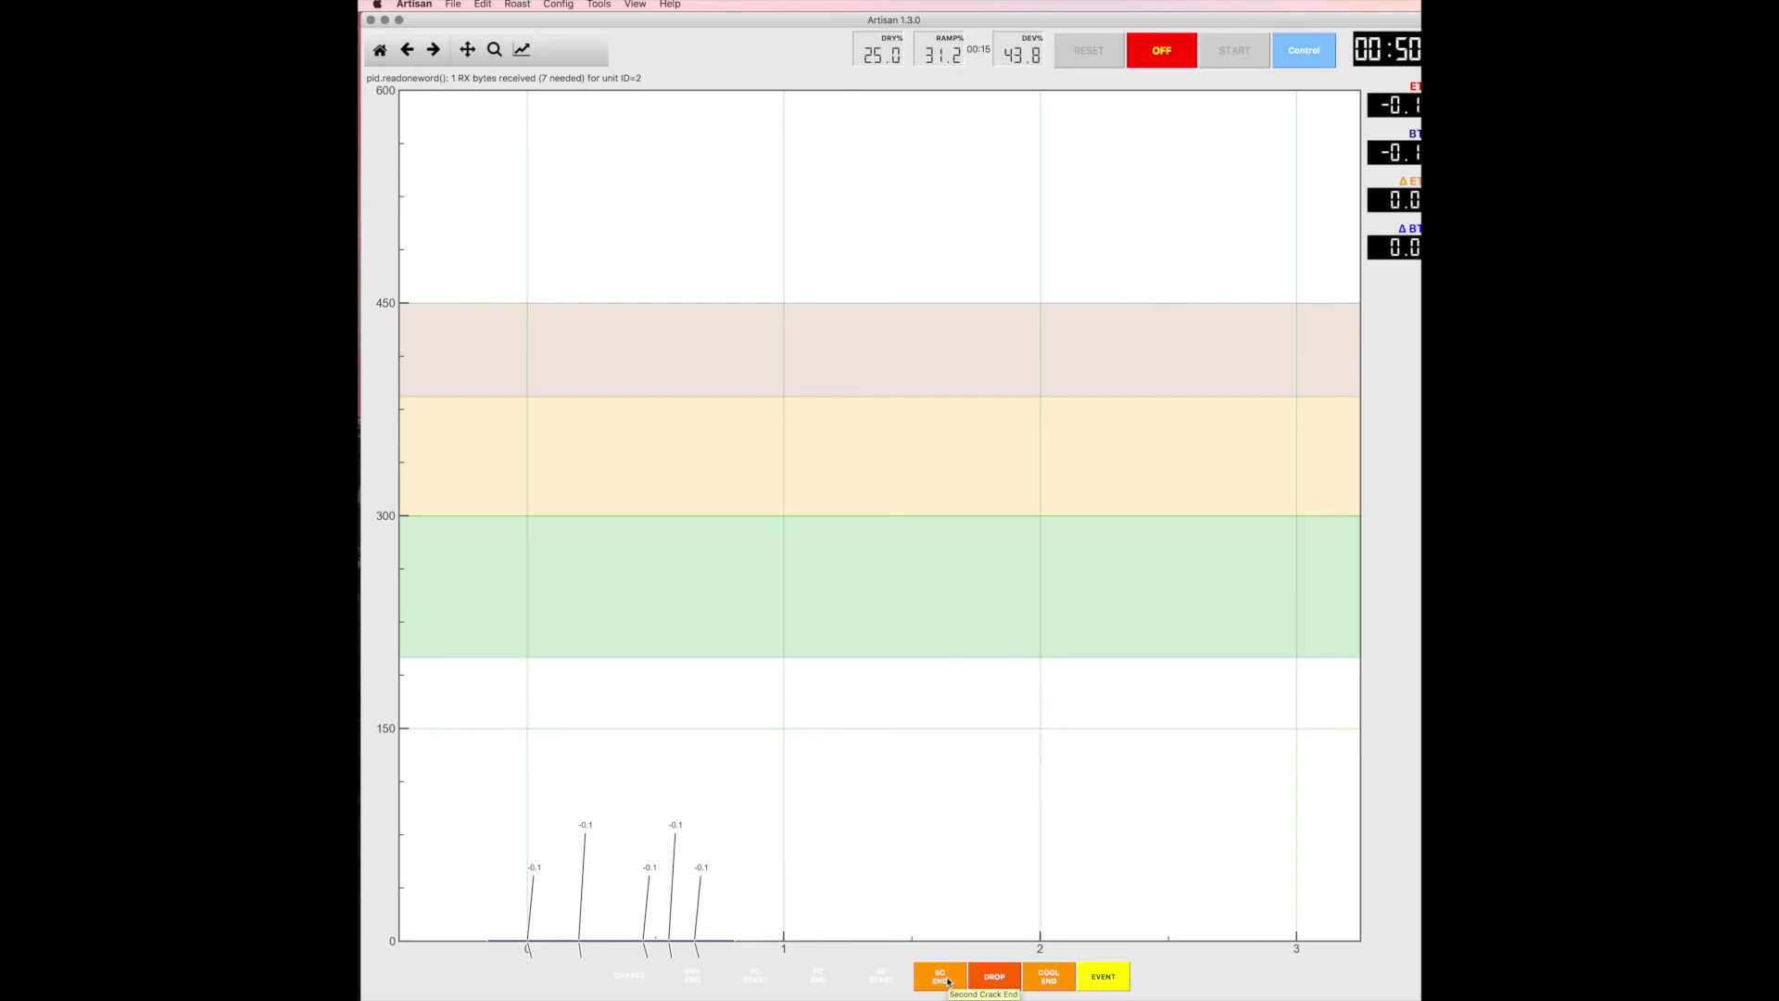
pyautogui.click(947, 980)
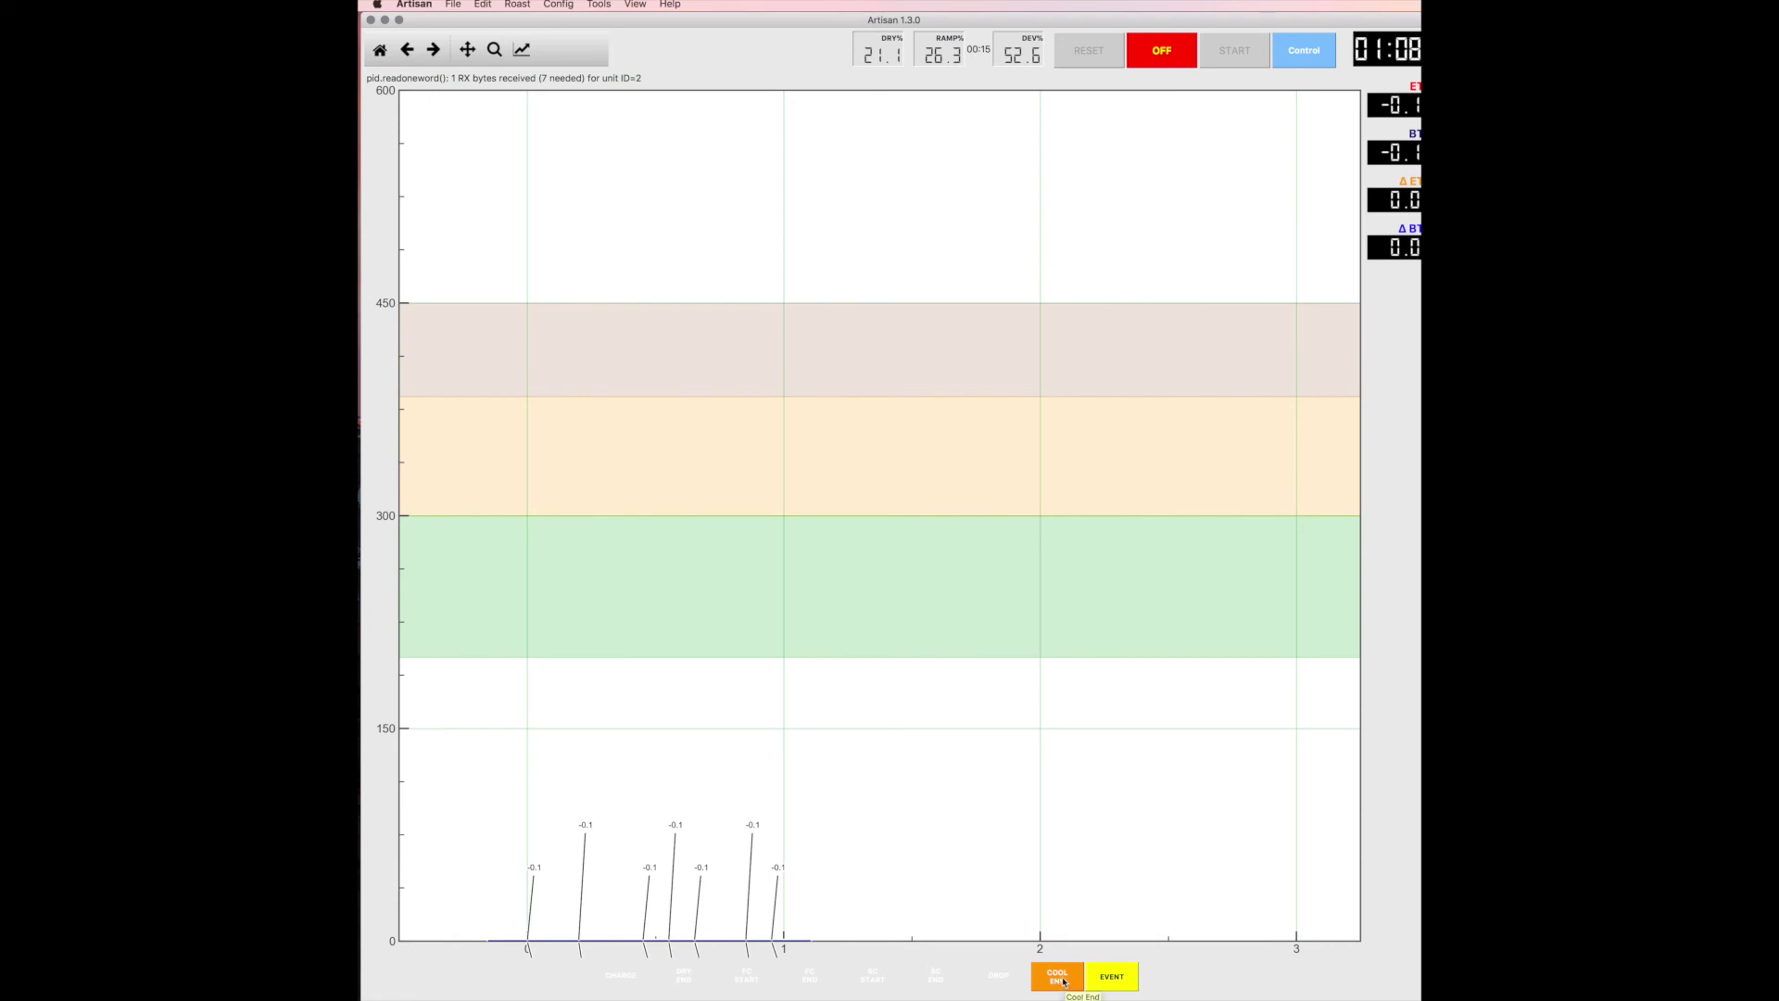
pyautogui.click(1061, 979)
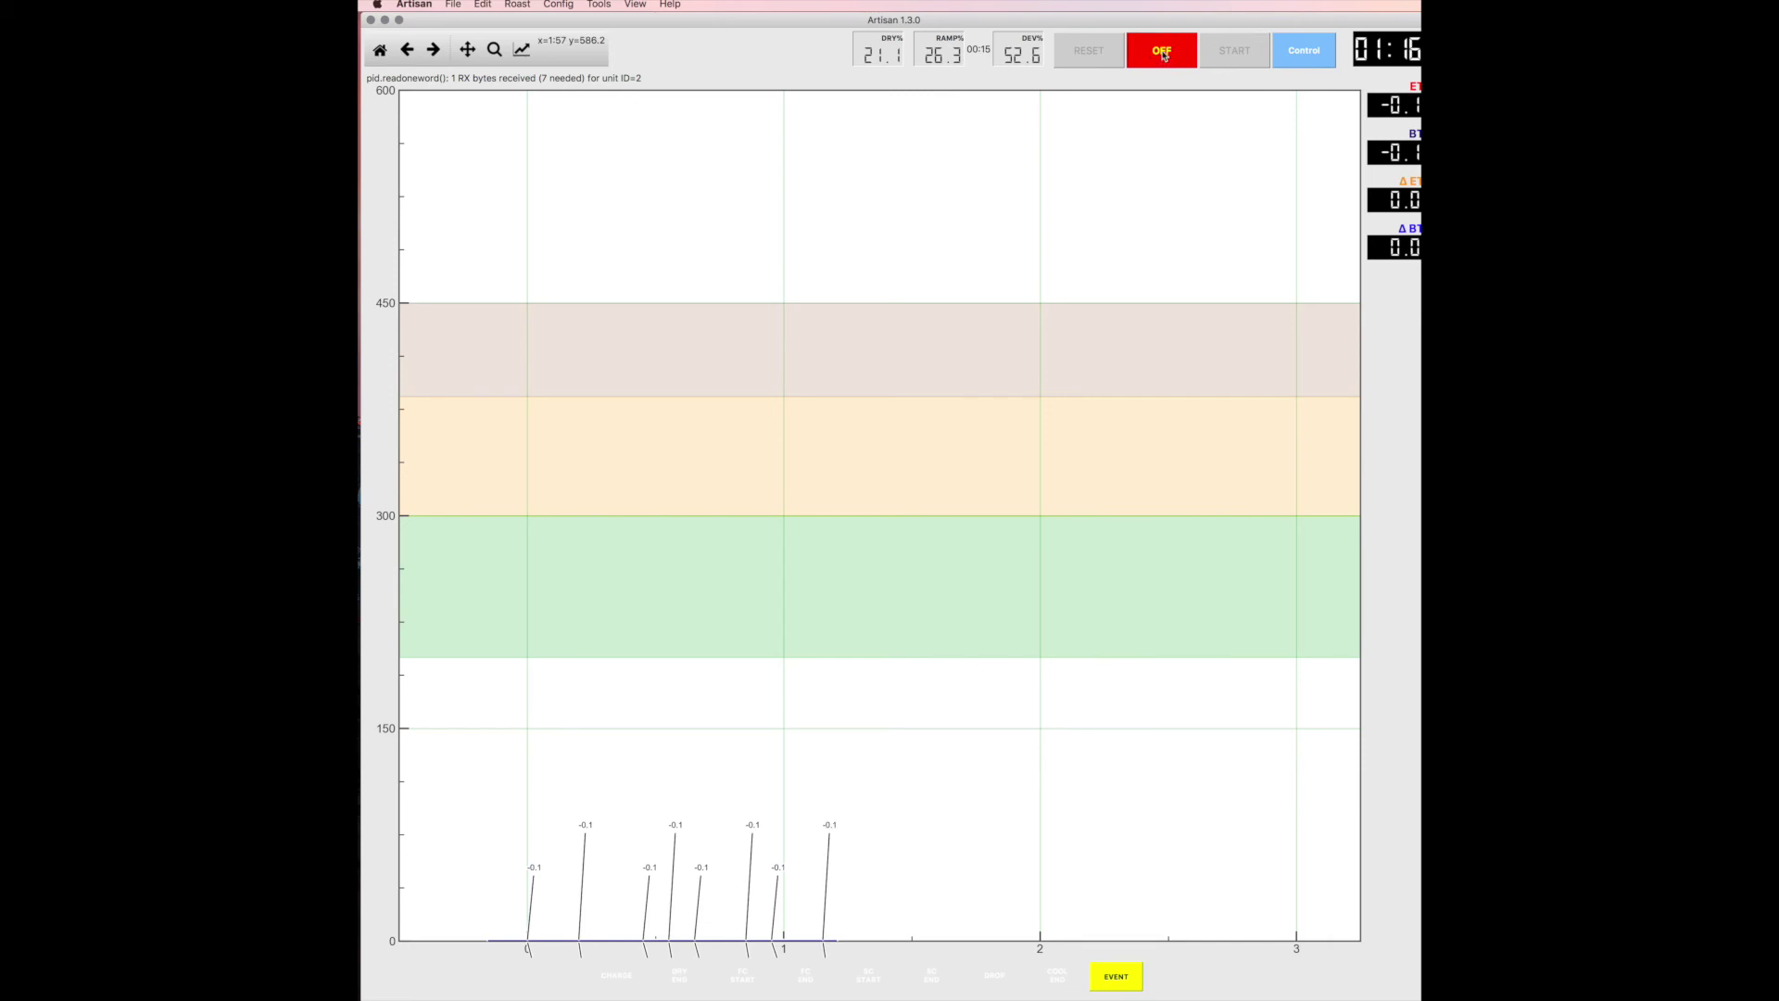
pyautogui.click(1163, 54)
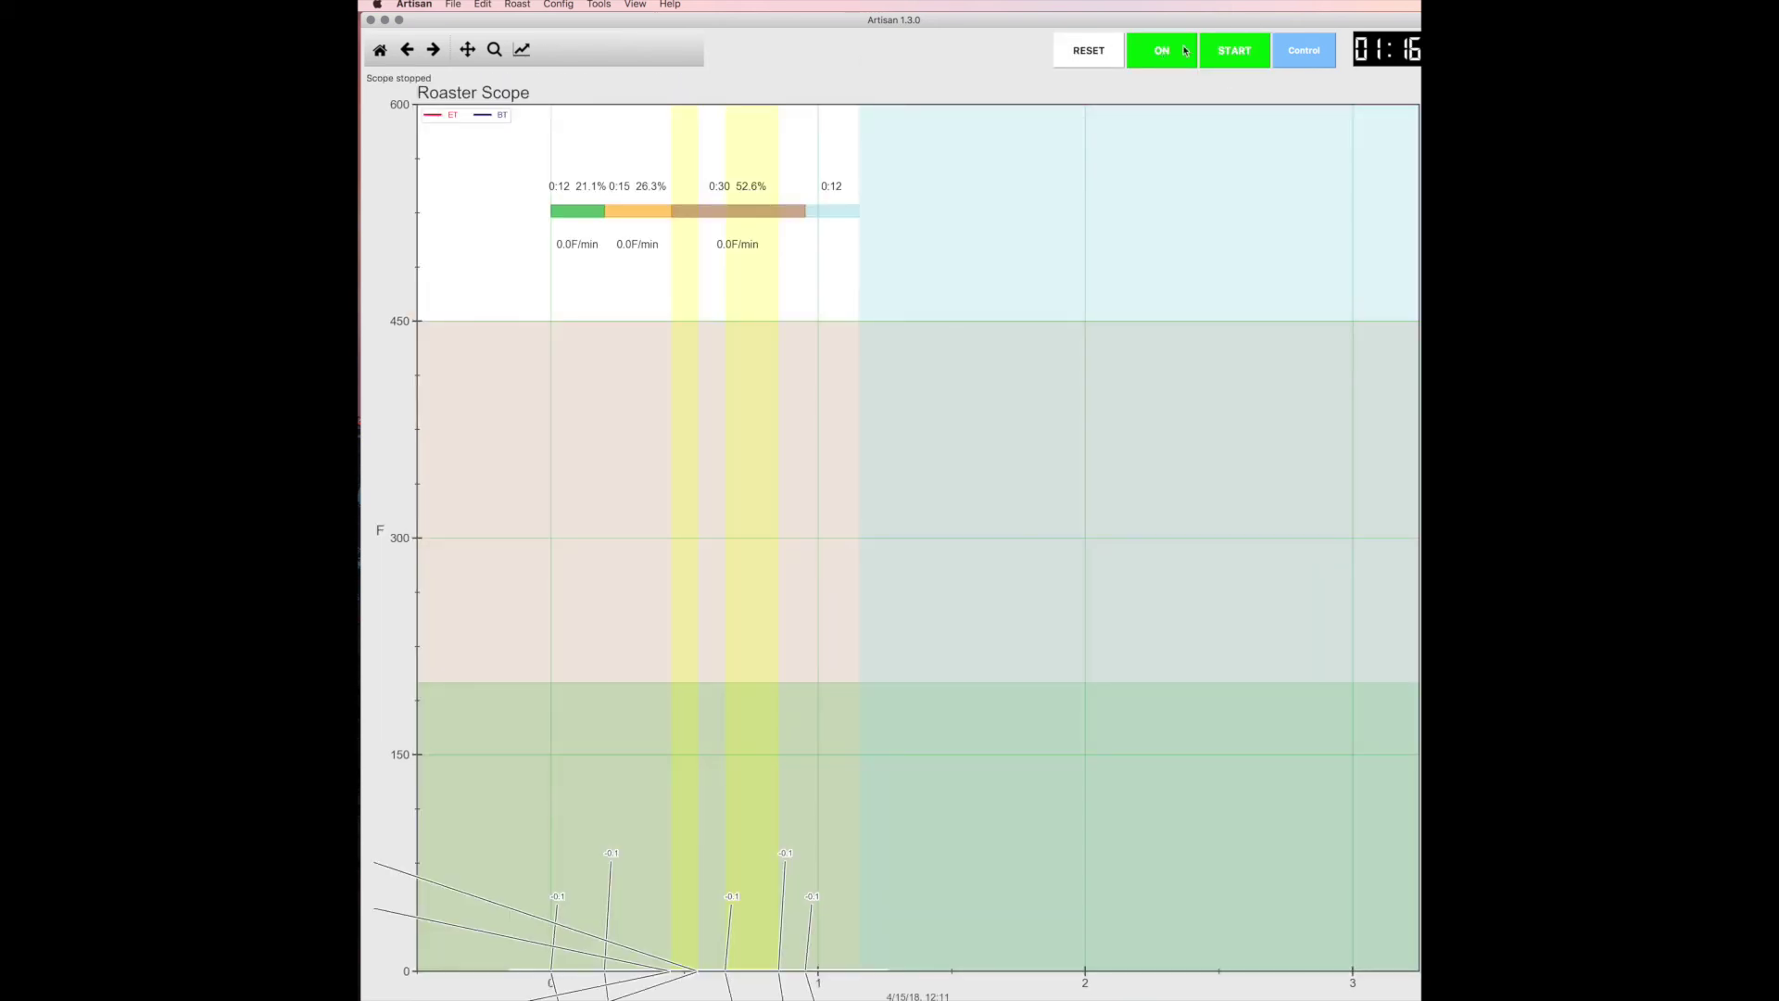
# Step: Reset the scope, naming the roast profile Test in the Documents folder but cancelling the save
pyautogui.click(1090, 54)
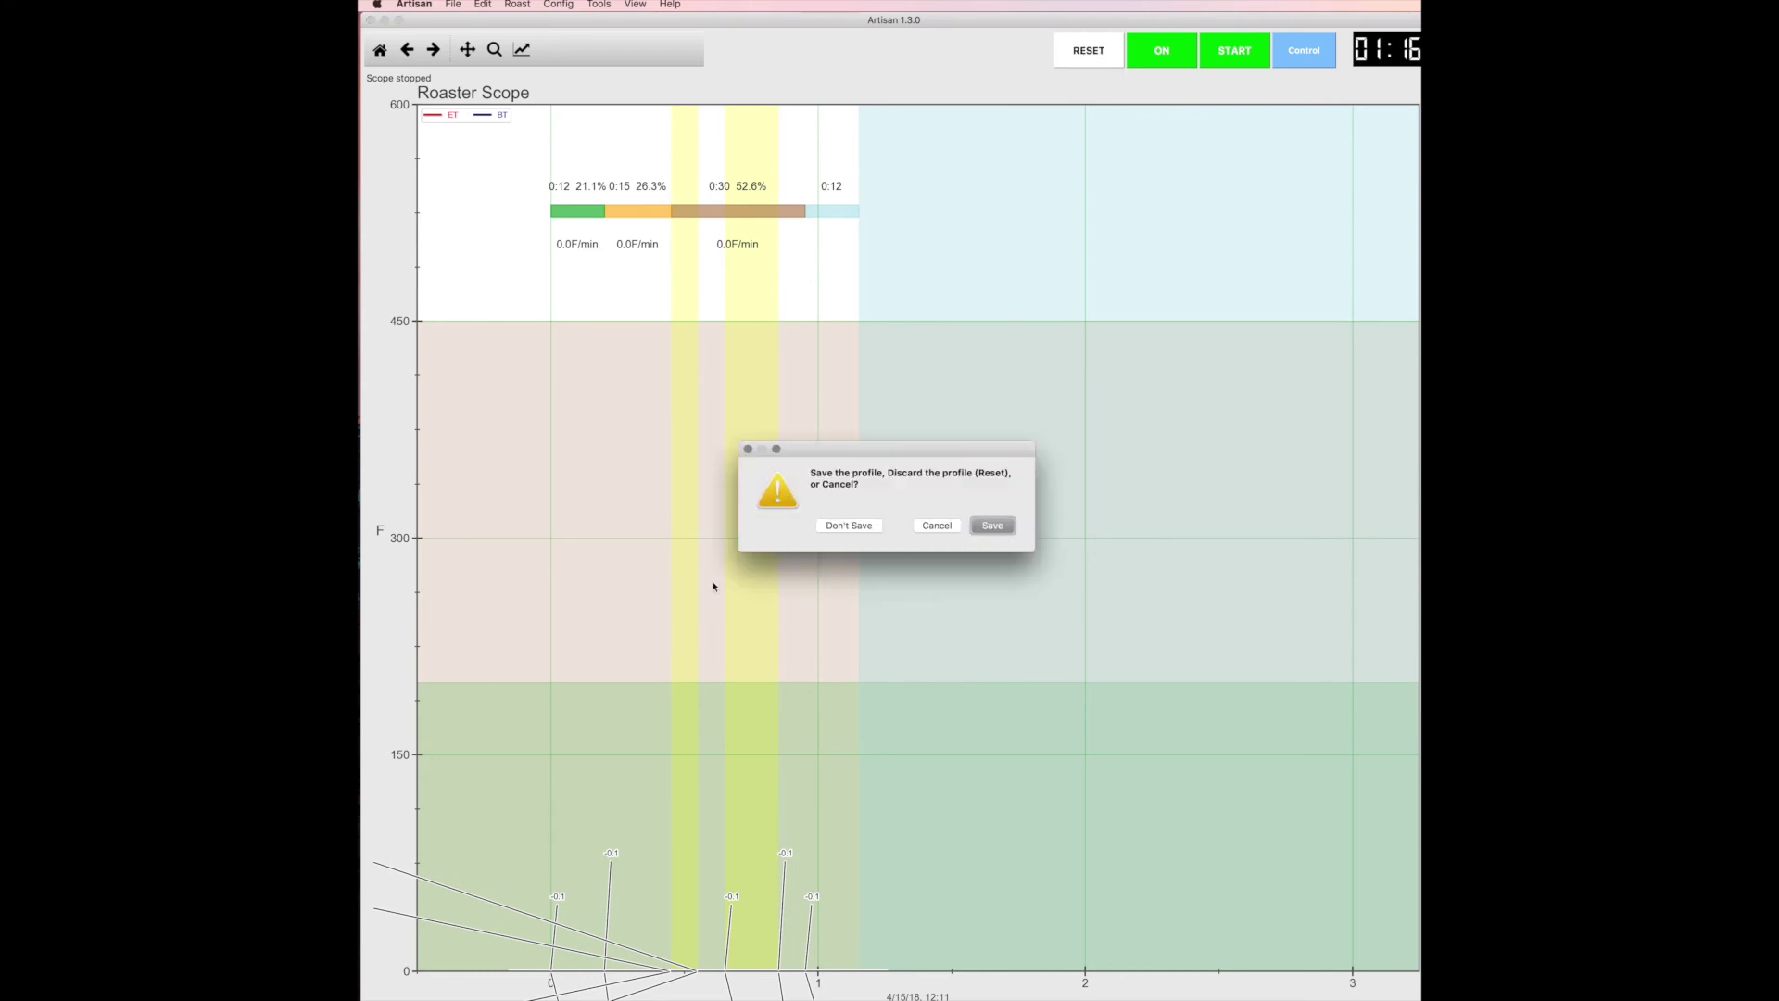
pyautogui.click(990, 530)
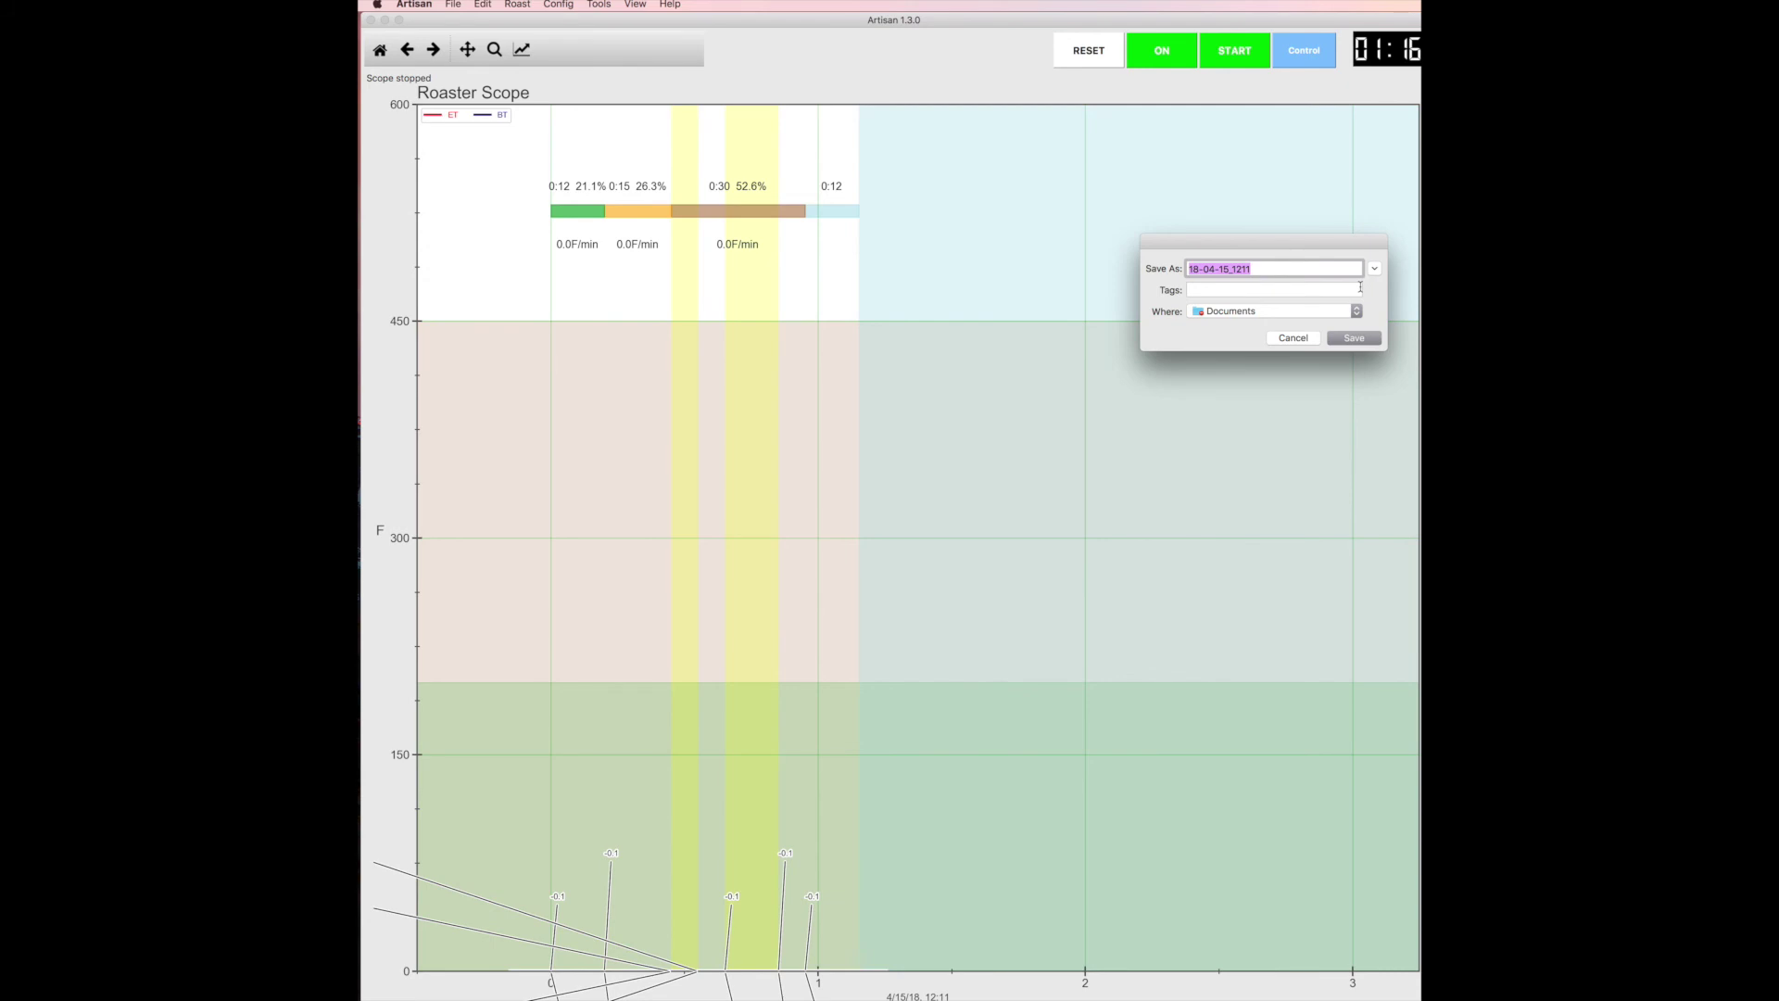
pyautogui.write('Test')
pyautogui.click(1356, 311)
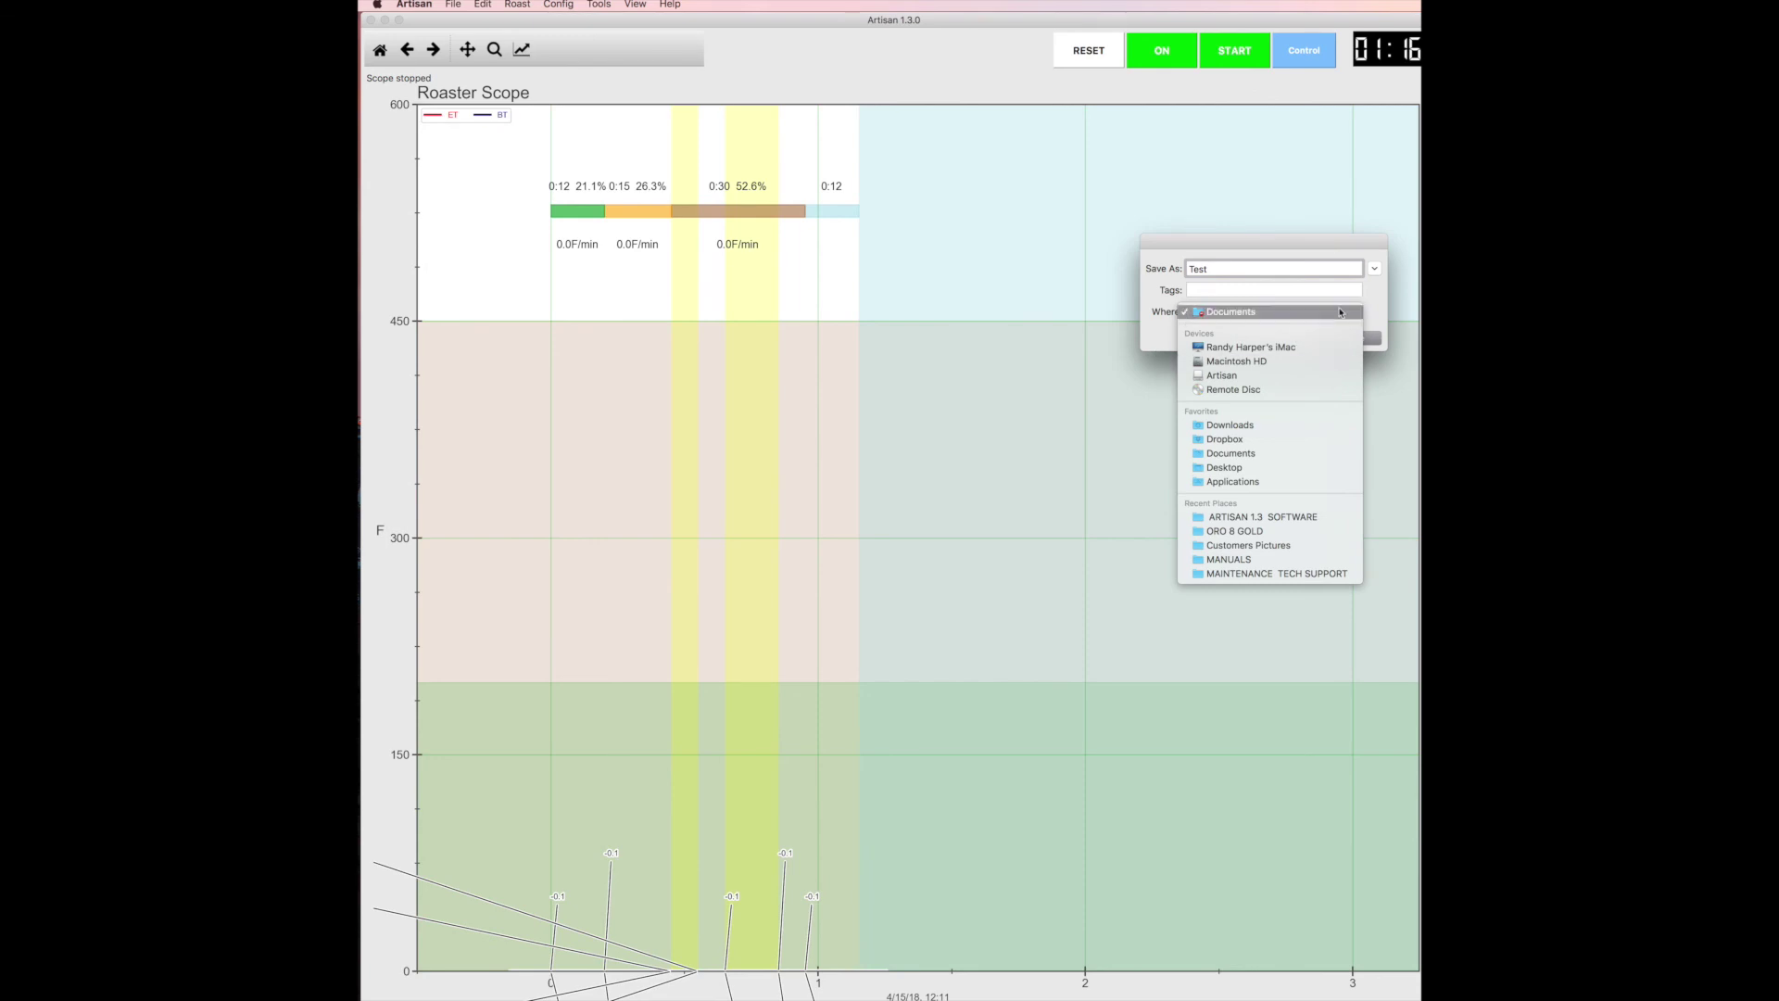
pyautogui.click(1374, 299)
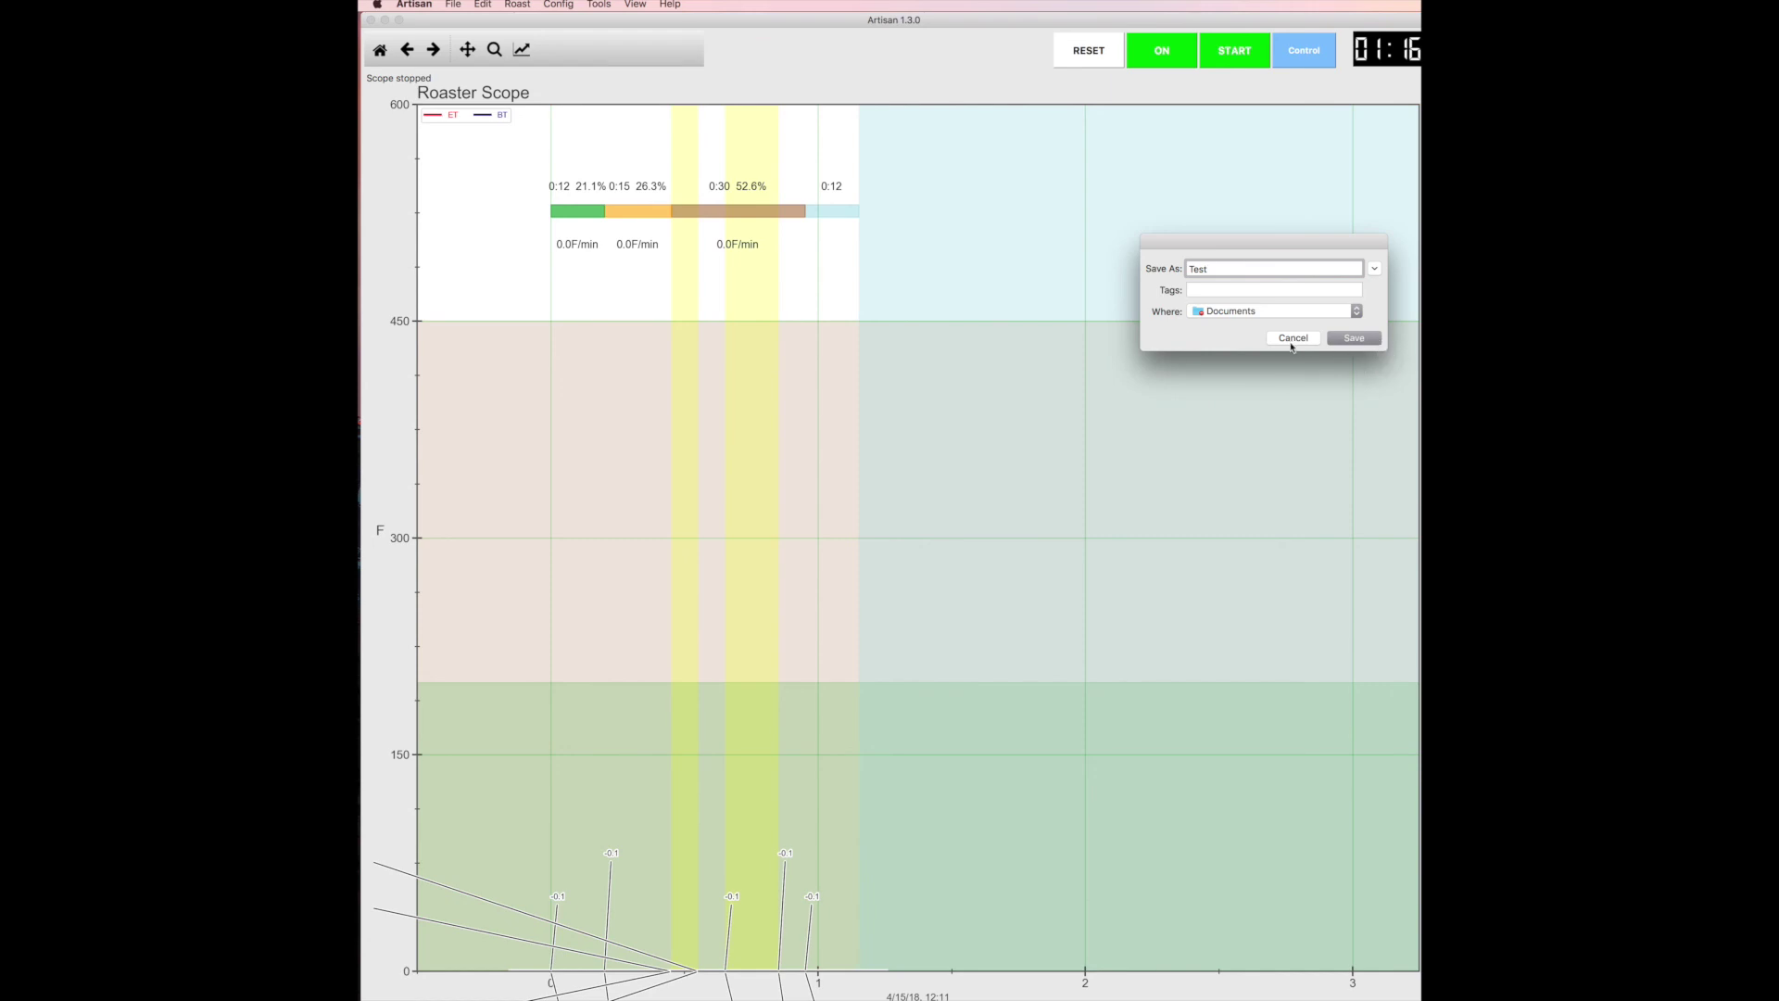
pyautogui.click(1292, 338)
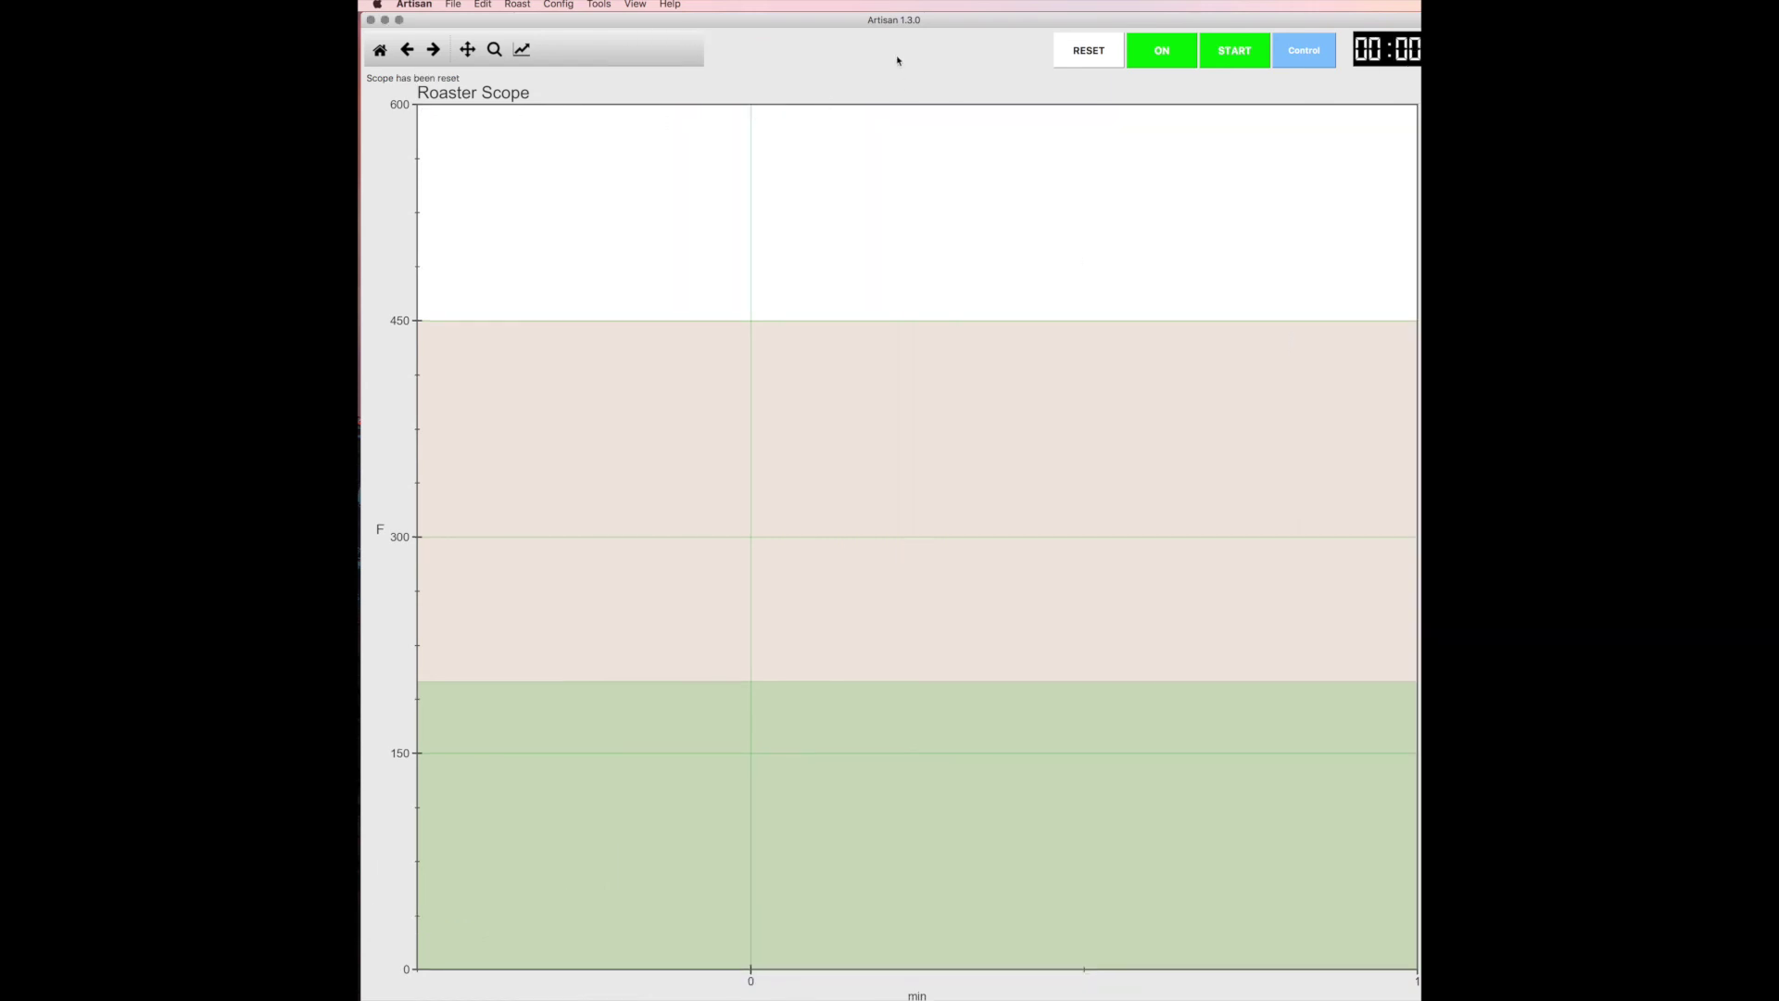